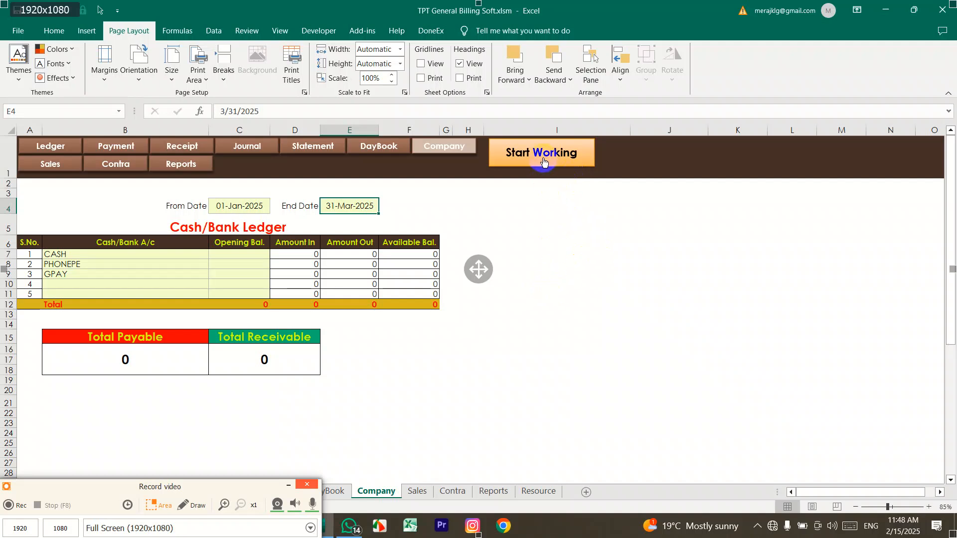
Step: Select the Cash/Bank names and Opening Bal. cells, then launch the Transport Accounting Format form
drag(70, 254, 79, 290)
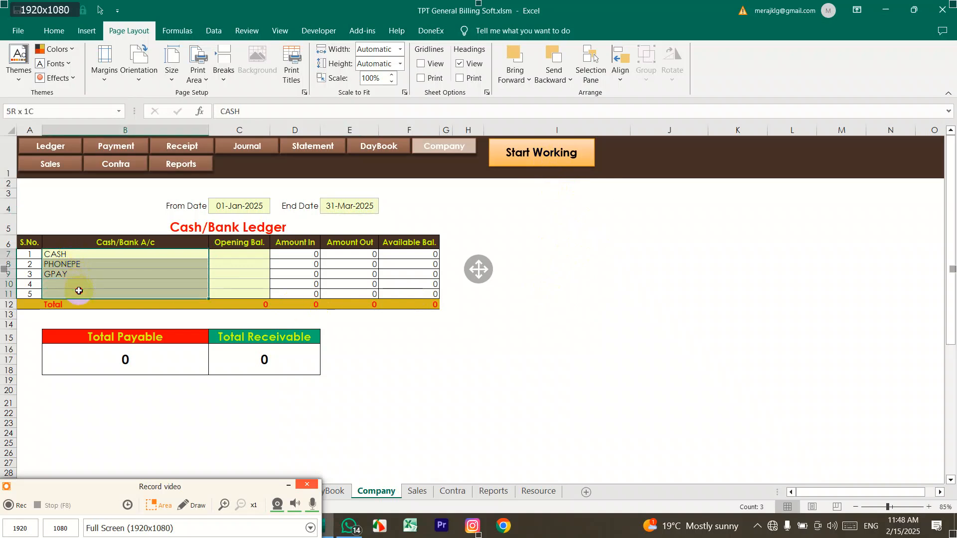
drag(227, 253, 234, 292)
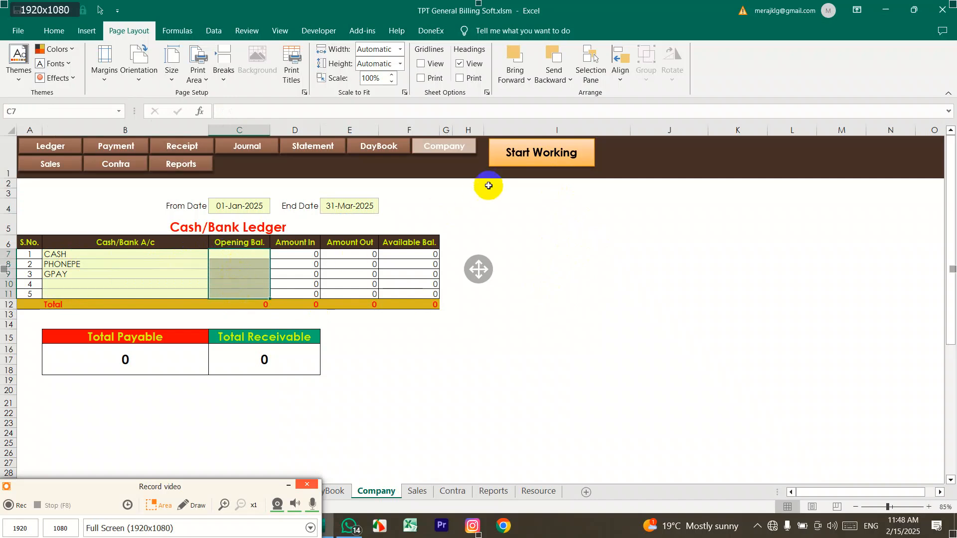
click(516, 157)
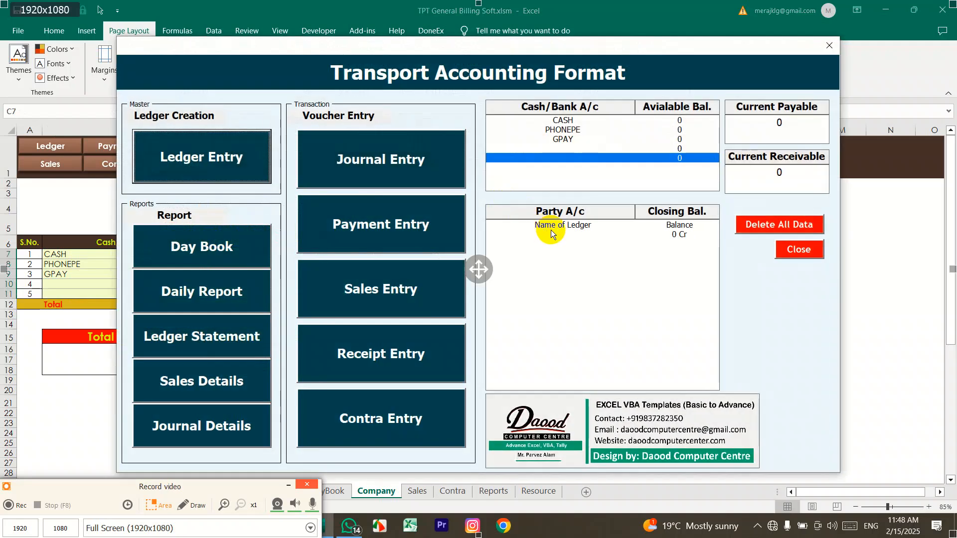
click(421, 312)
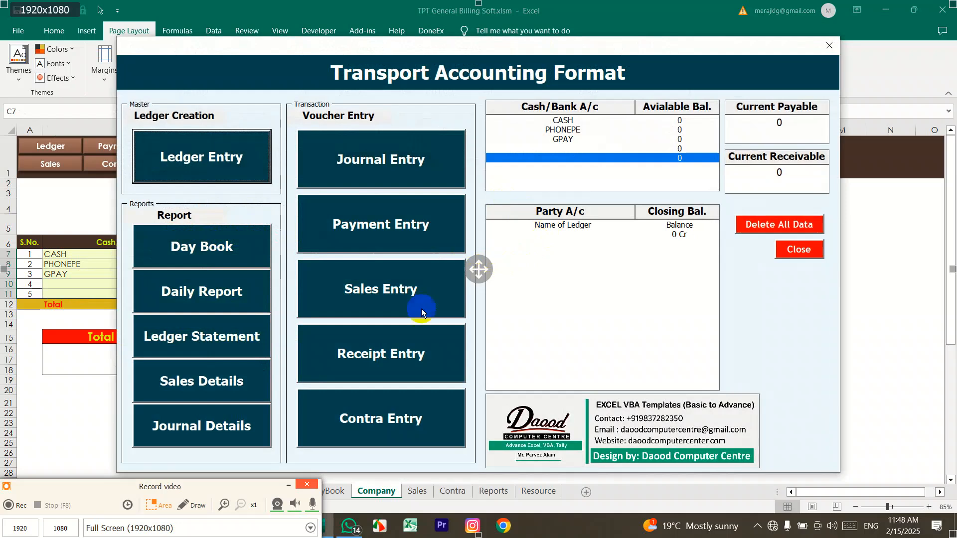
click(192, 507)
click(24, 514)
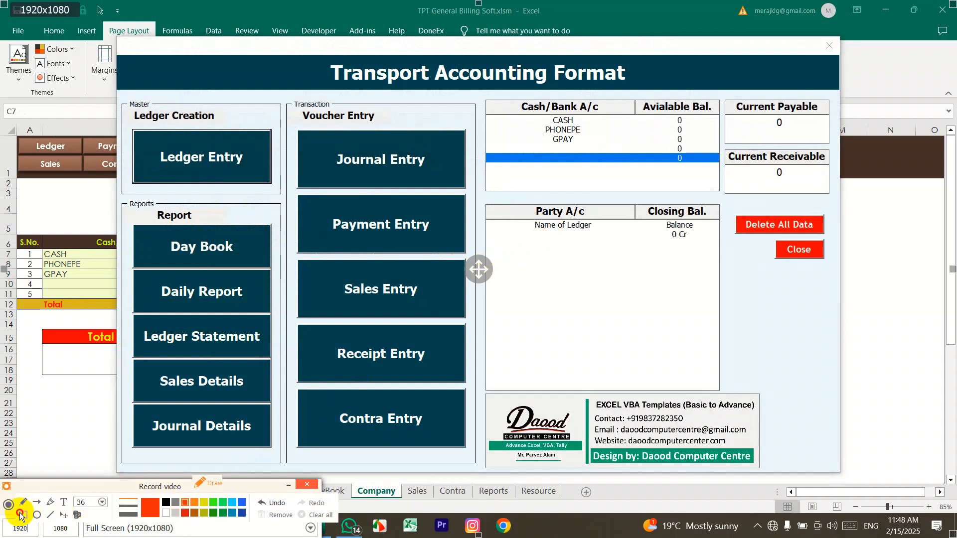
click(121, 100)
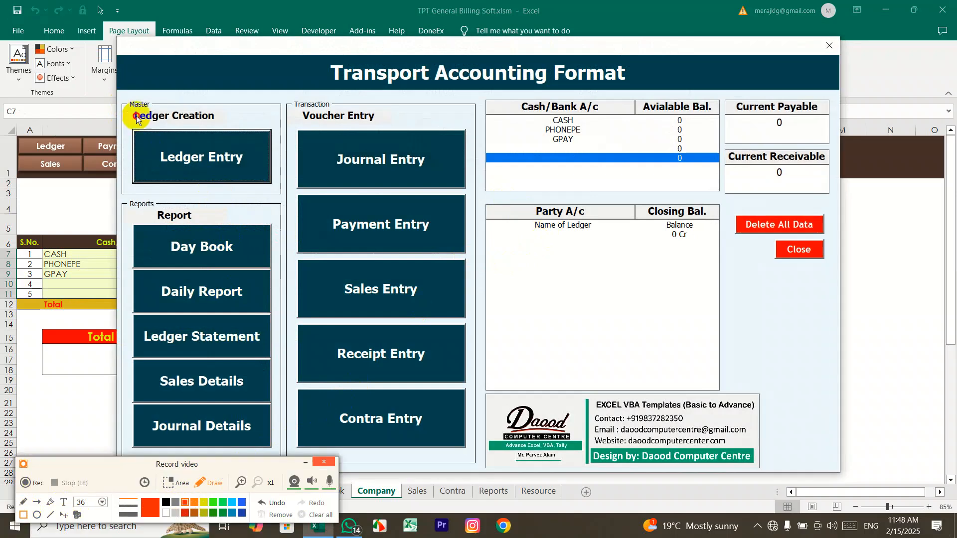
mouse_move(118, 99)
mouse_down()
mouse_move(171, 149)
mouse_move(261, 179)
mouse_move(284, 198)
mouse_up()
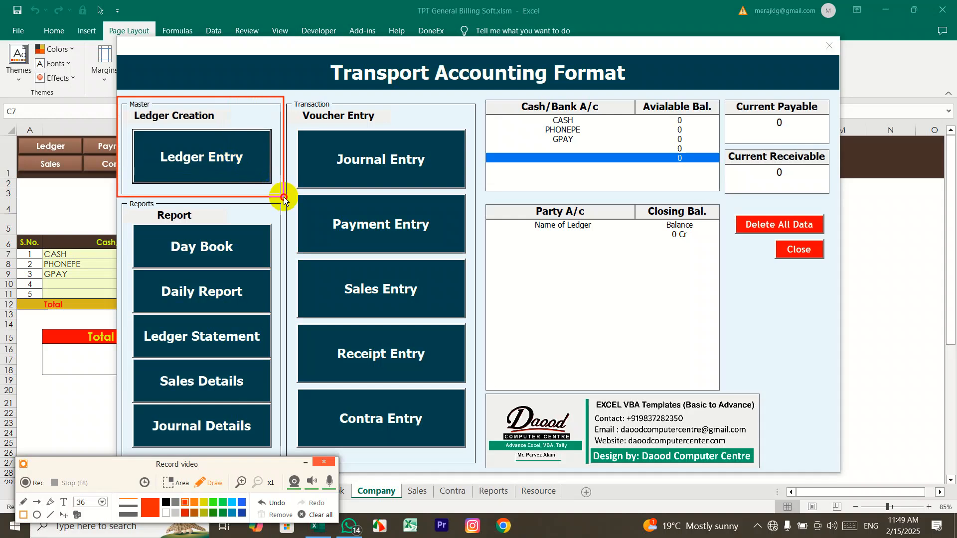
drag(285, 197, 284, 198)
drag(288, 94, 473, 459)
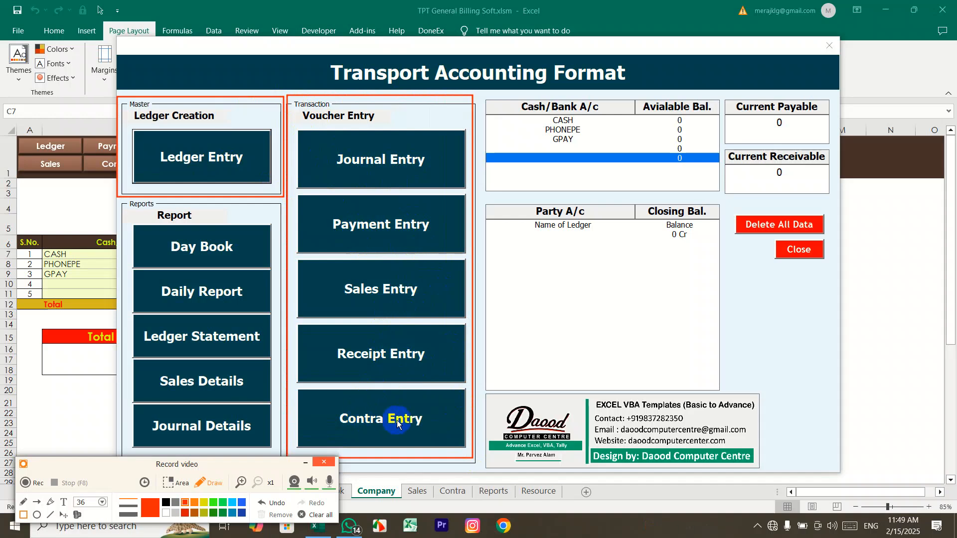
mouse_move(118, 201)
mouse_down()
mouse_move(252, 442)
mouse_move(282, 451)
mouse_up()
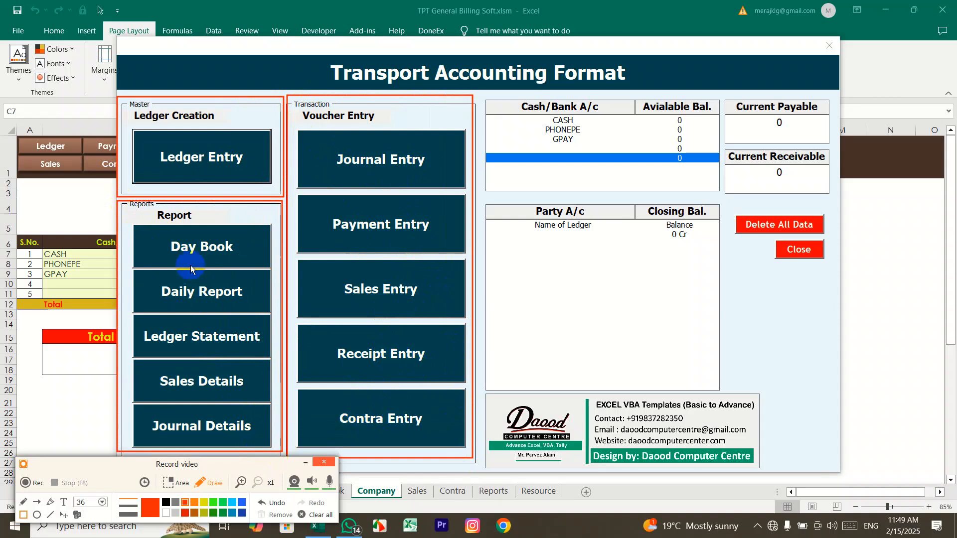
drag(156, 234, 245, 256)
mouse_move(153, 280)
mouse_down()
mouse_move(241, 293)
mouse_move(246, 305)
mouse_up()
drag(139, 326, 263, 349)
drag(149, 369, 251, 392)
mouse_move(145, 414)
mouse_down()
mouse_move(246, 425)
mouse_move(255, 436)
mouse_up()
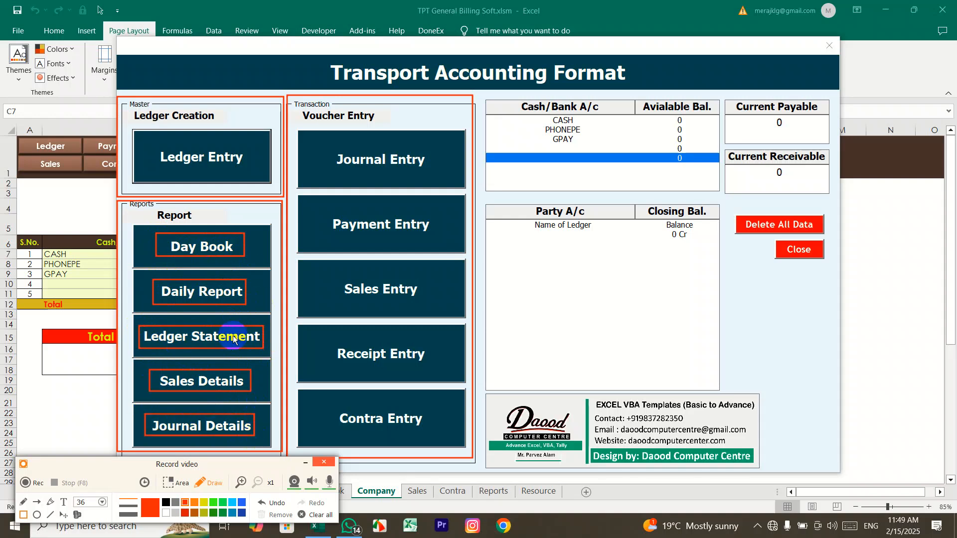
click(309, 516)
Step: Open a blank Ledger A/c entry form, numbered S.No. 1, from the dashboard
drag(152, 146, 247, 171)
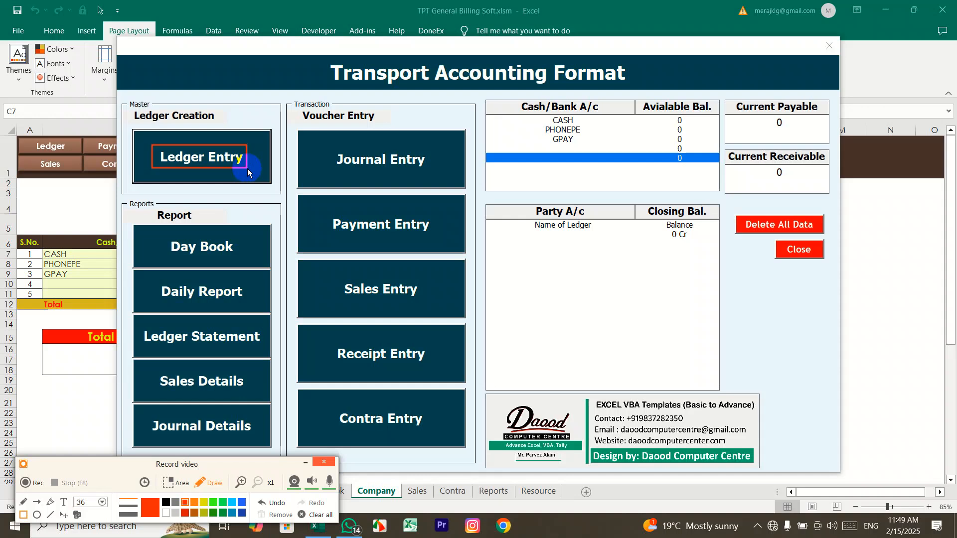
click(318, 513)
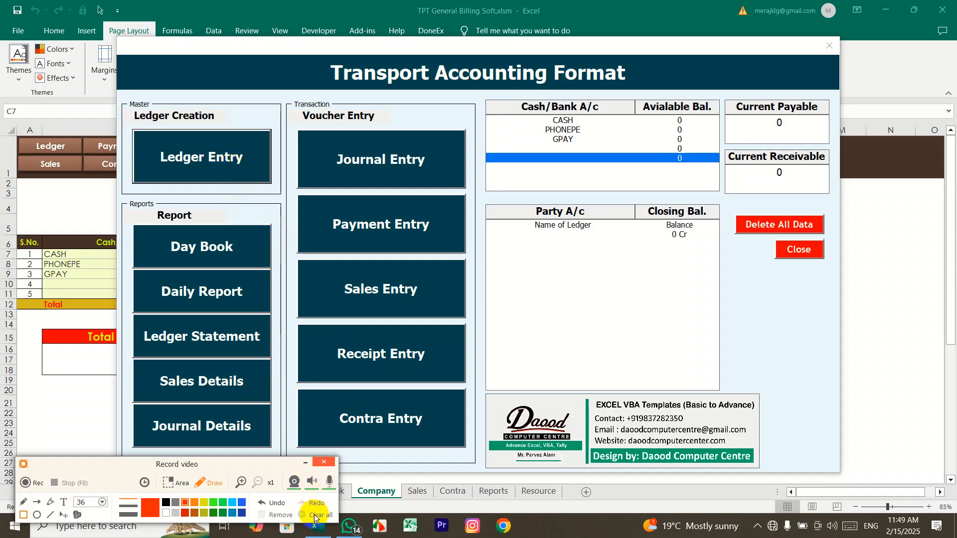
click(201, 482)
click(242, 158)
Step: Enter 'Abc Petroleum' as the Name of Ledger
click(225, 109)
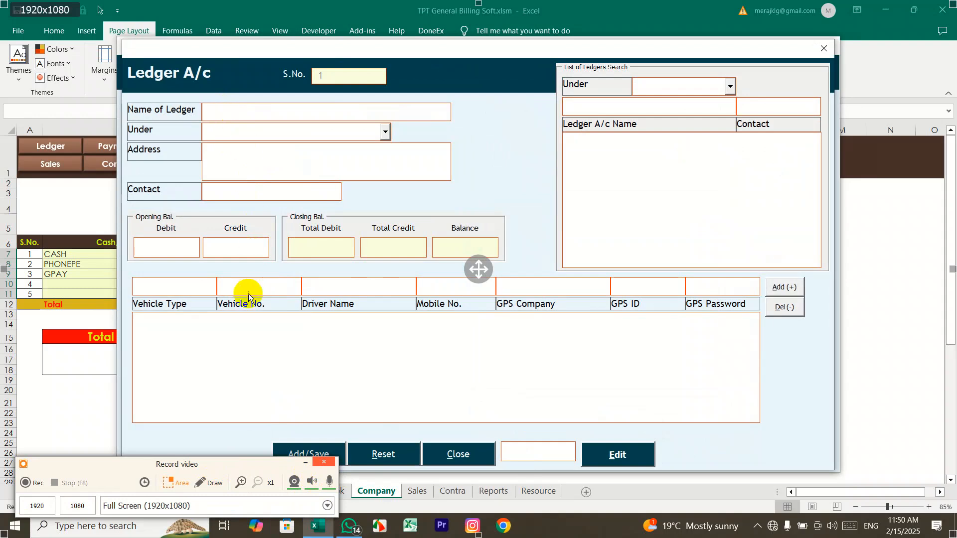
click(265, 288)
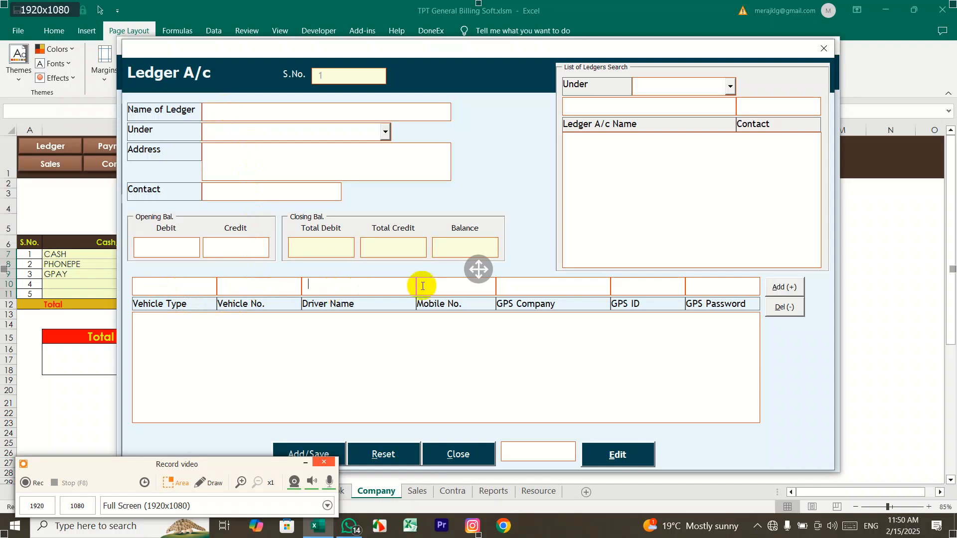
click(643, 286)
click(726, 285)
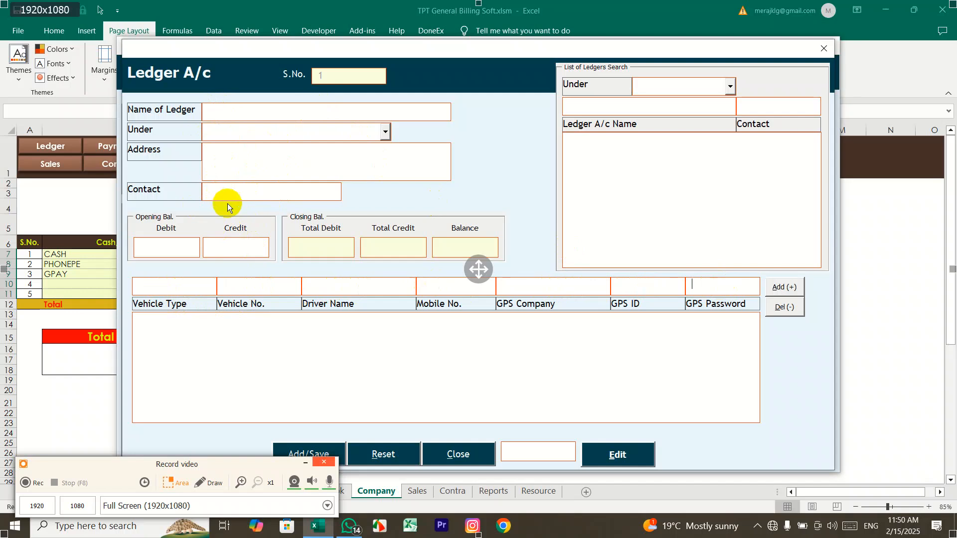
click(250, 111)
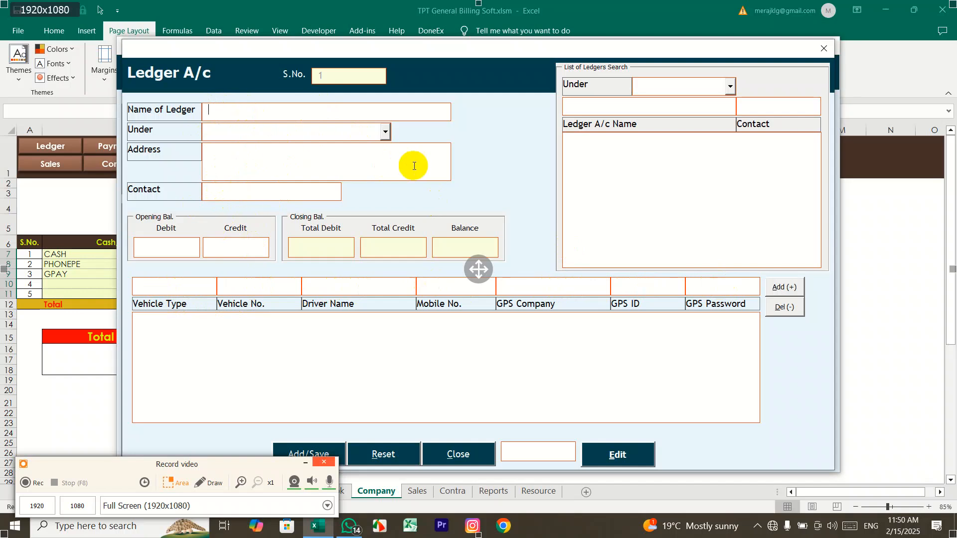
text(Abc Petro)
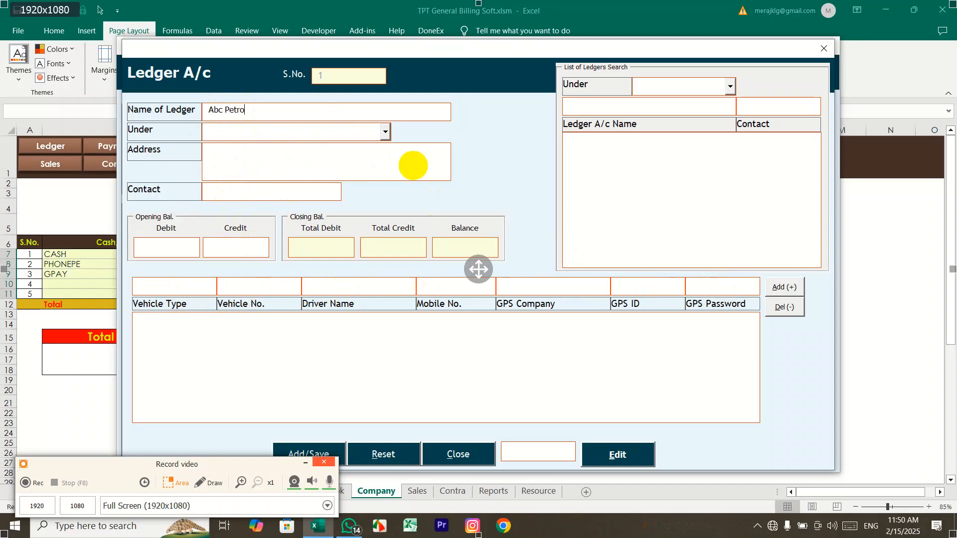
text(leum)
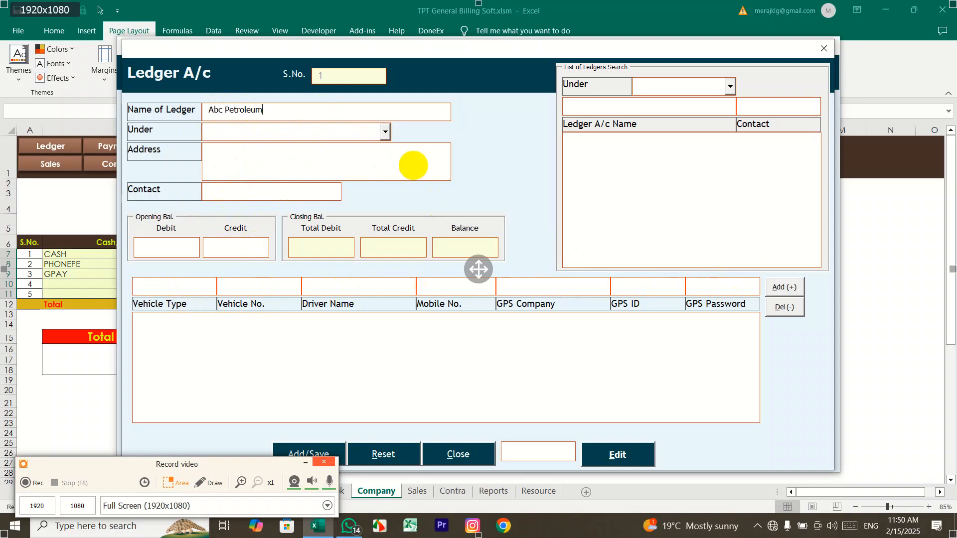
Step: File it under Petrol Pump with address Nanital and a contact number, then save and confirm
click(387, 133)
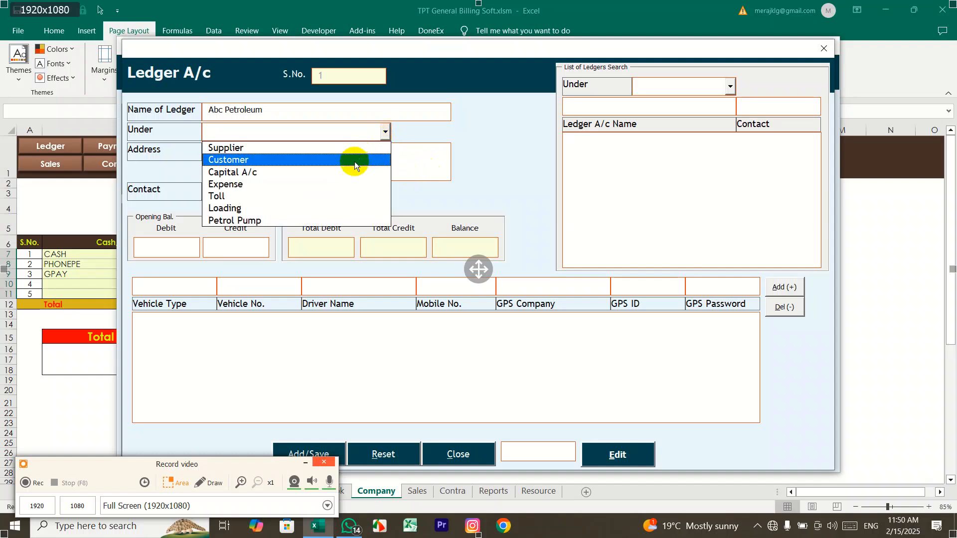
click(314, 220)
click(256, 160)
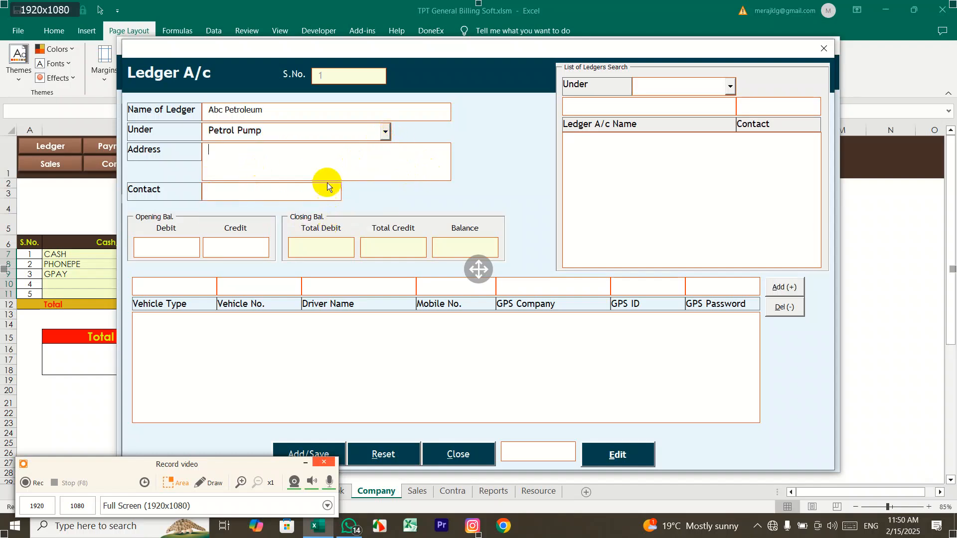
text(Nanital)
text(9988)
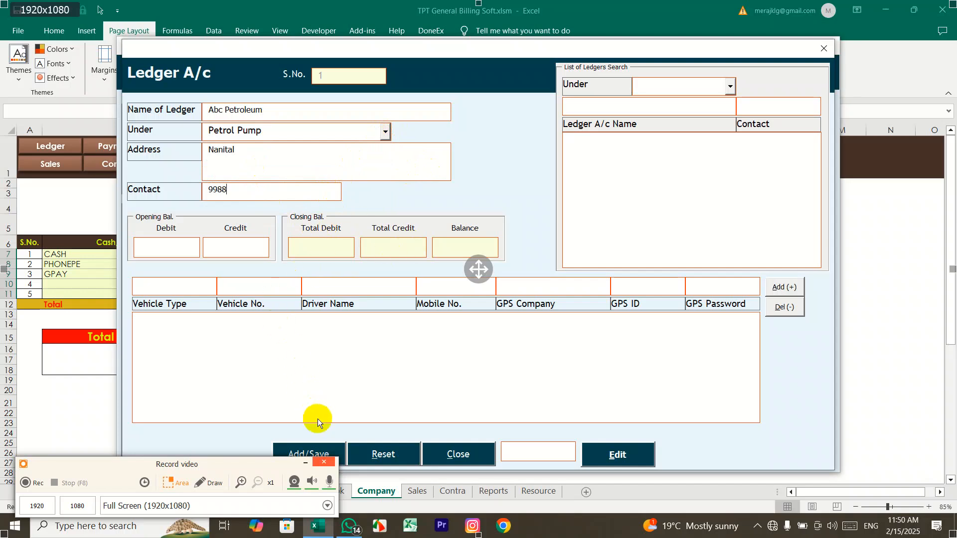
drag(266, 460, 260, 475)
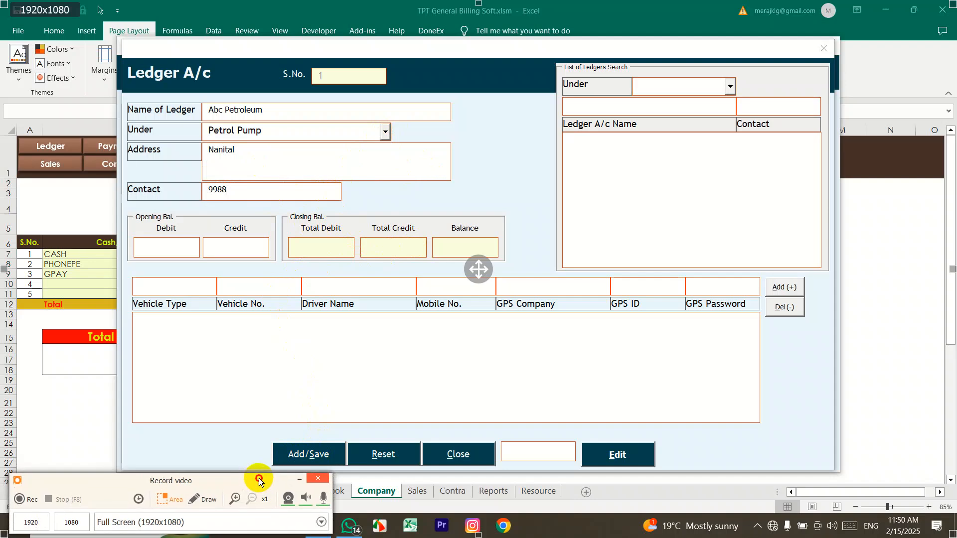
click(303, 456)
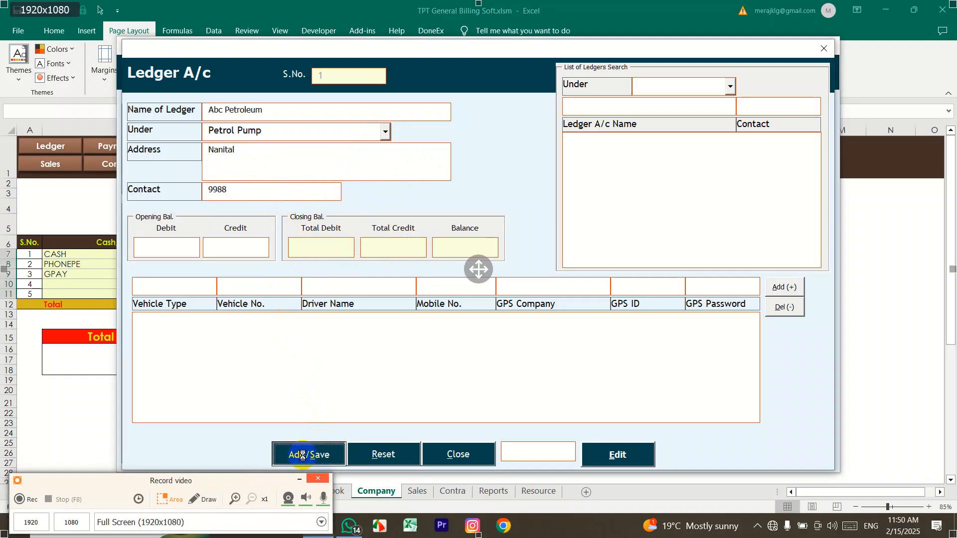
drag(452, 237, 438, 157)
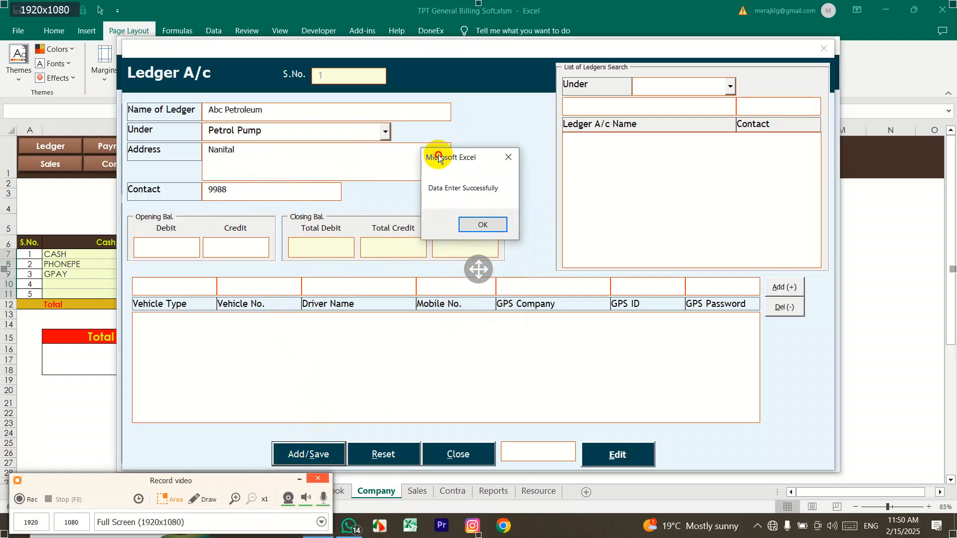
click(477, 223)
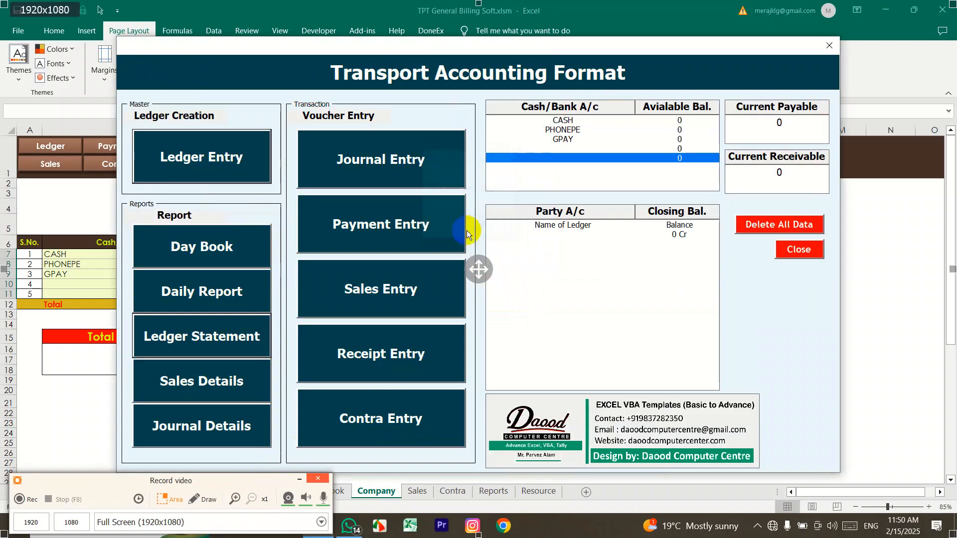
Step: Enter a new ledger named 'Dav Toll' under the Toll group
click(326, 114)
click(386, 133)
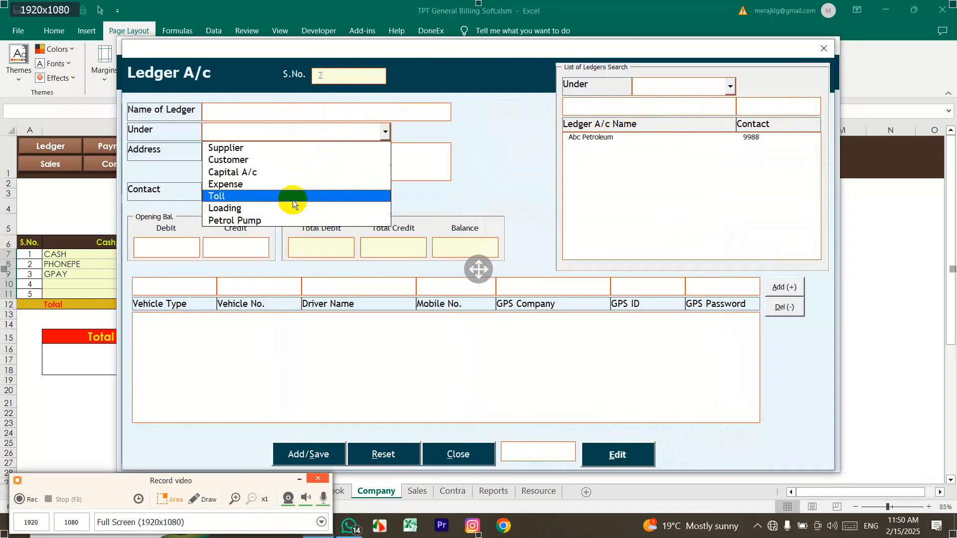
click(346, 117)
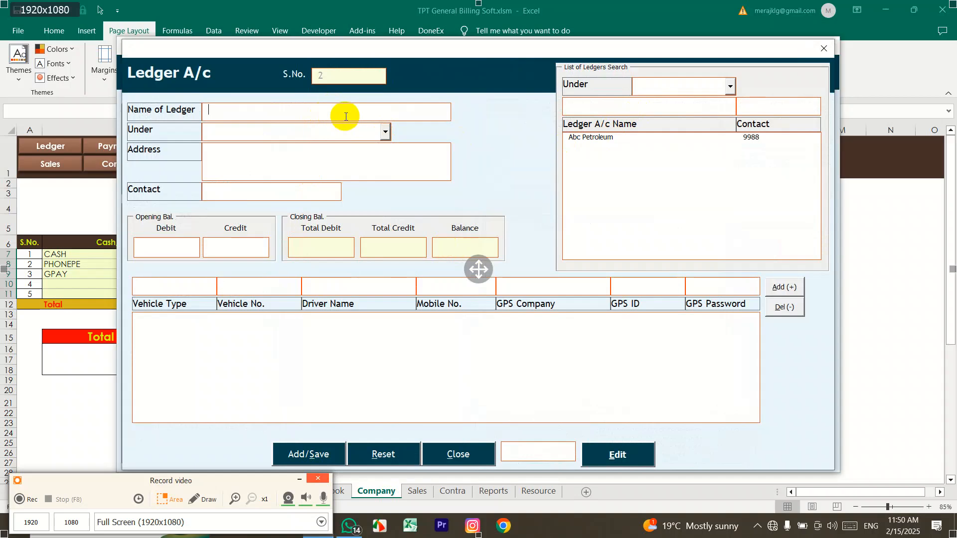
text(Dav Toll)
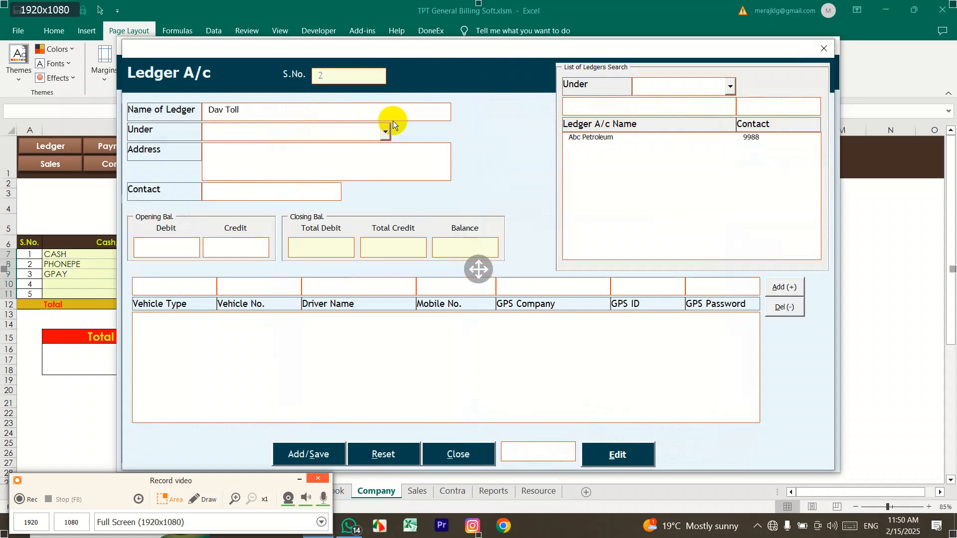
click(385, 131)
click(349, 197)
Step: Give it the address Haldwani, then save it and confirm the message
click(238, 169)
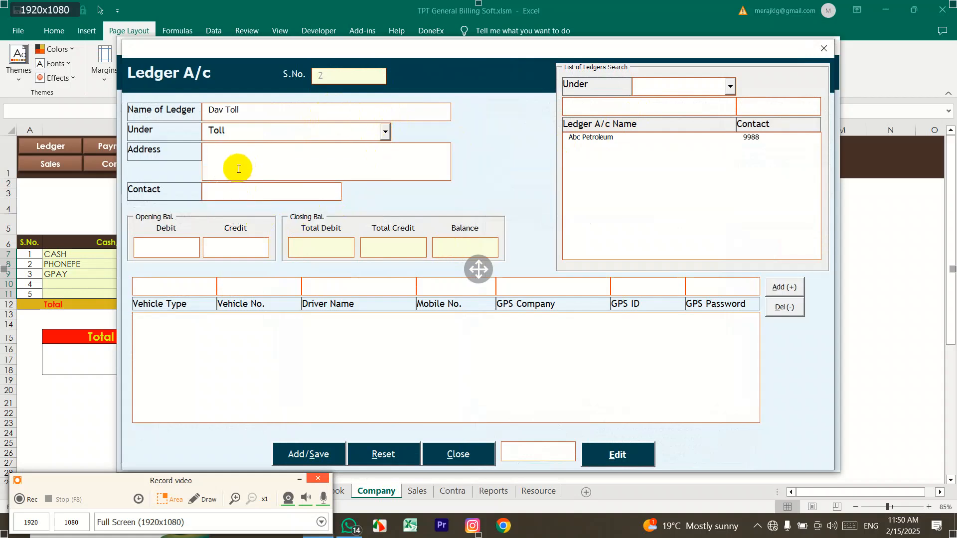
text(Haldwani)
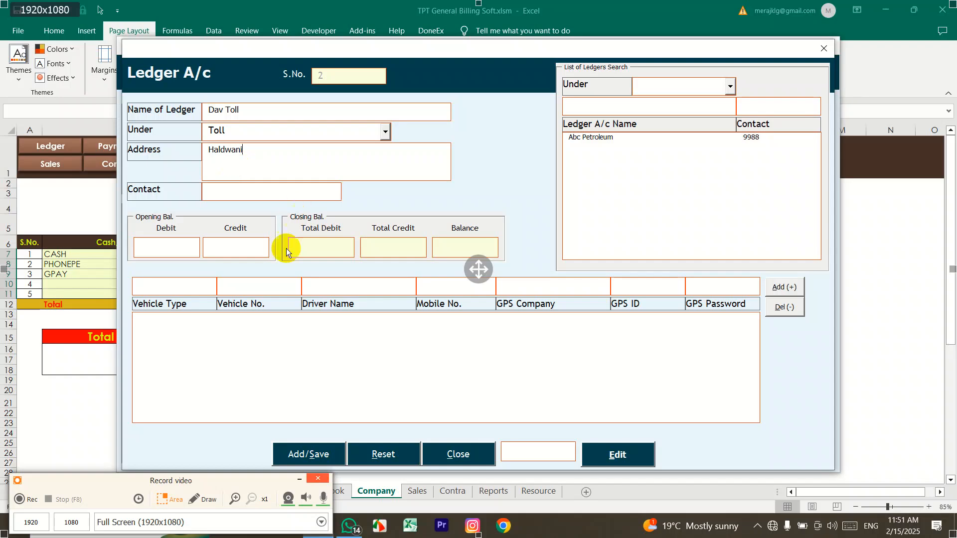
click(306, 453)
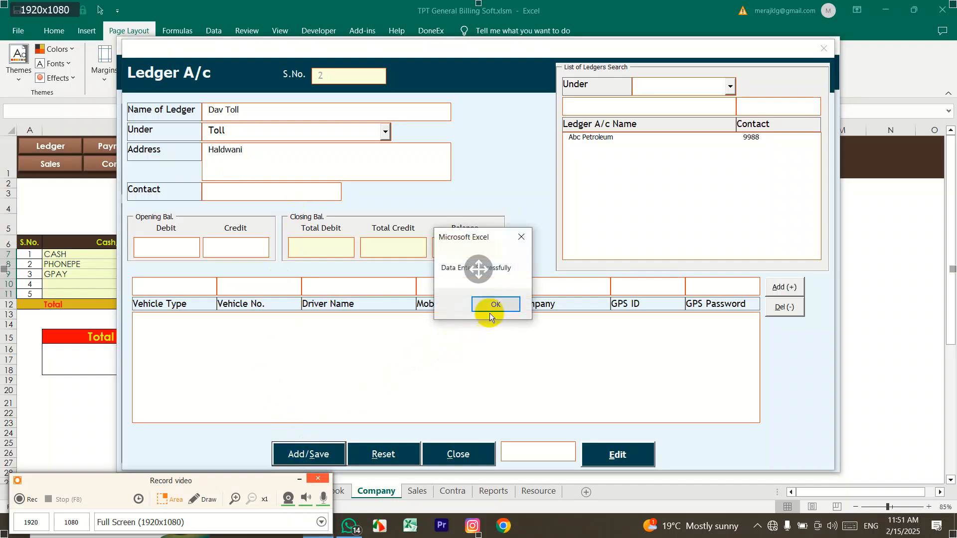
click(494, 306)
click(247, 104)
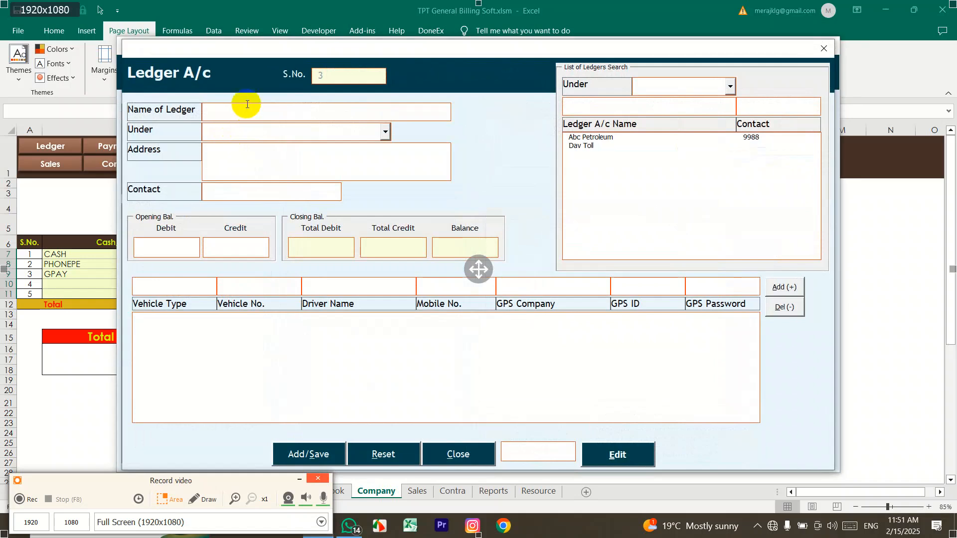
Step: Name the new ledger 'M/s Daood Traders' and place it under Supplier
text(M/s Daood T)
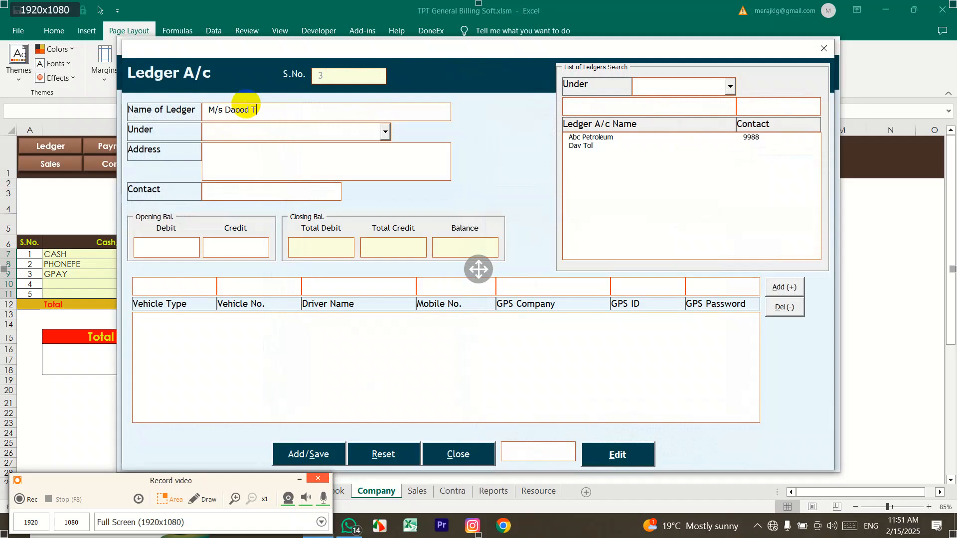
text(raders)
click(384, 131)
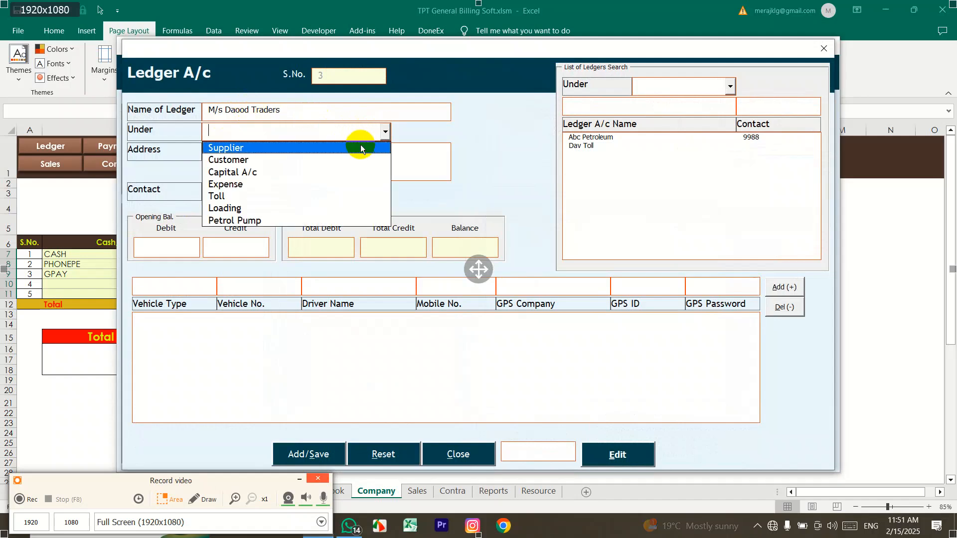
click(363, 145)
Step: Enter address Kalagarh, a contact number and a 10000 opening balance, keeping Supplier as group
click(248, 149)
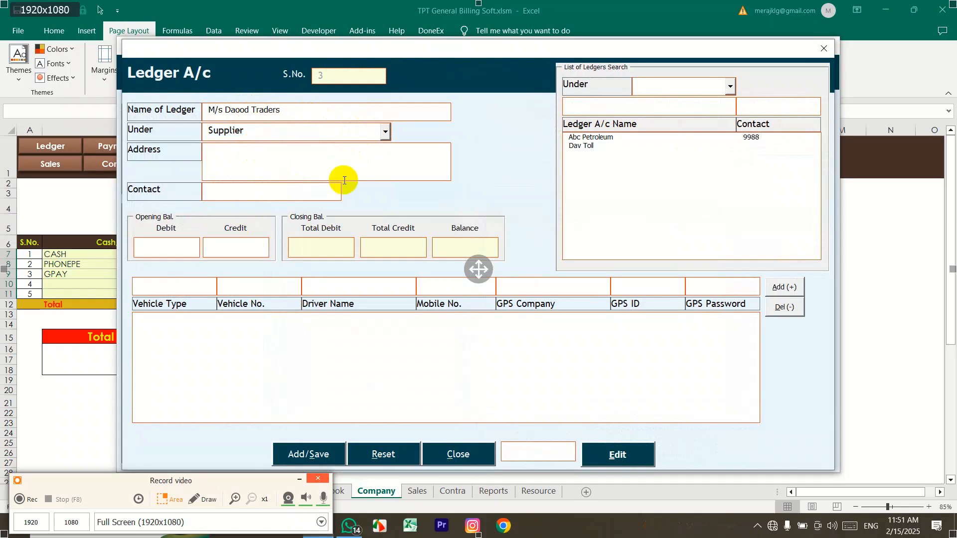
text(k)
text(Kalagarh)
key(Tab)
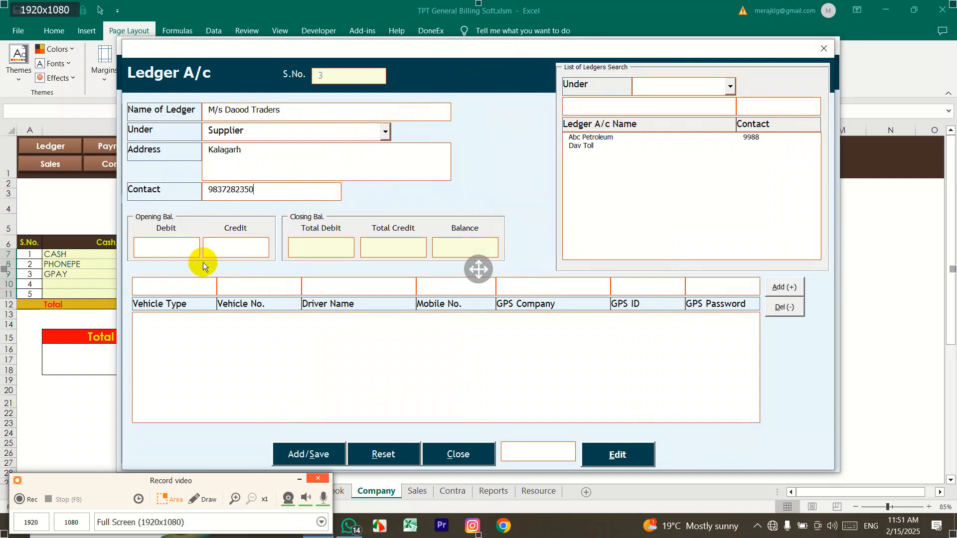
click(223, 246)
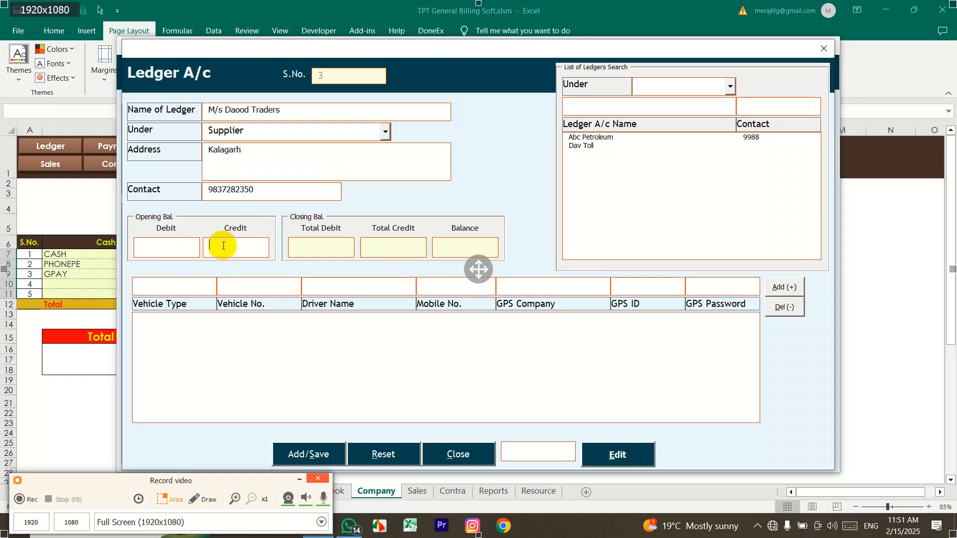
click(181, 248)
text(10000)
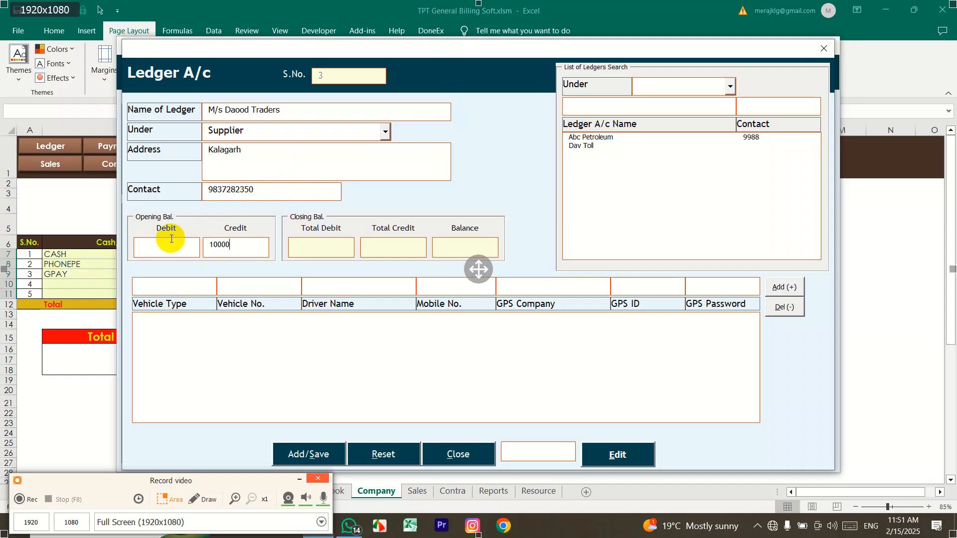
click(385, 133)
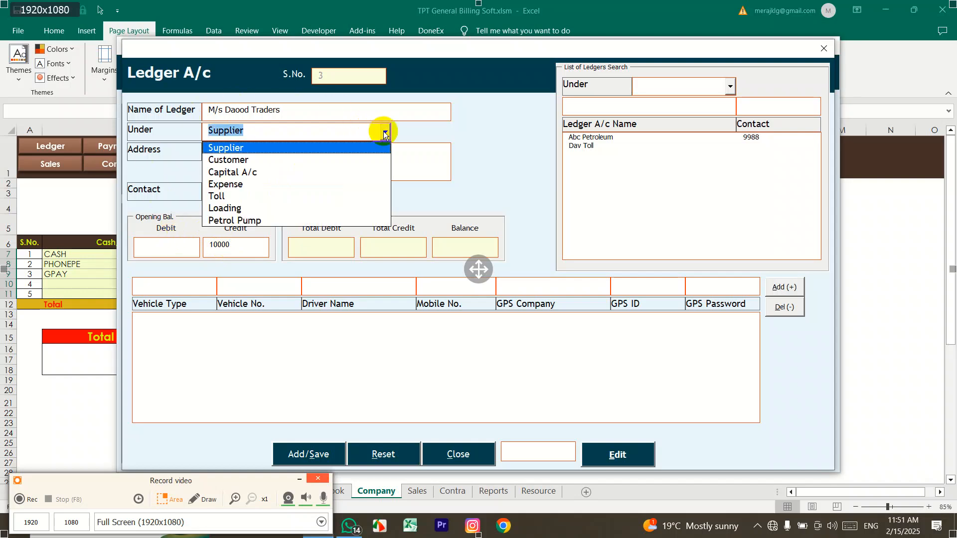
click(384, 133)
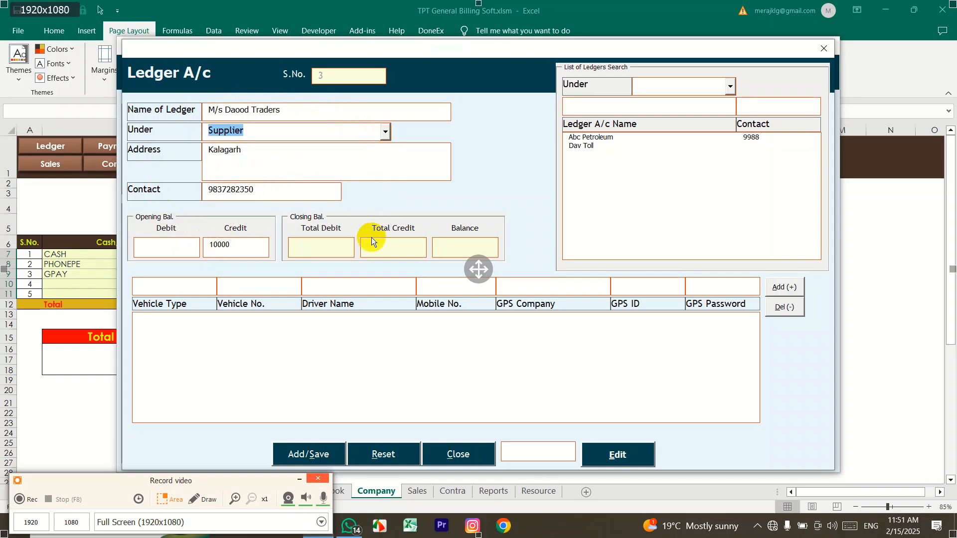
drag(306, 109, 205, 109)
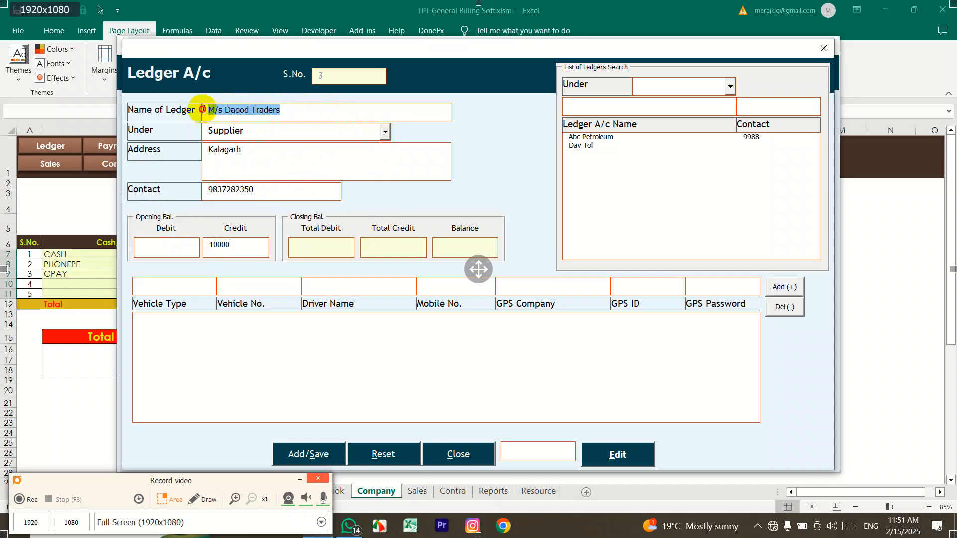
click(248, 130)
click(225, 129)
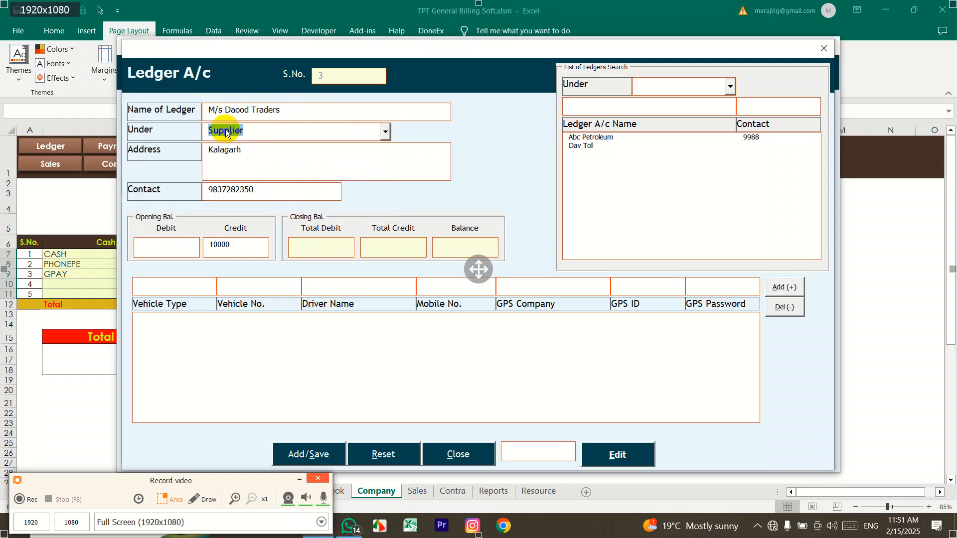
click(207, 291)
text(4X)
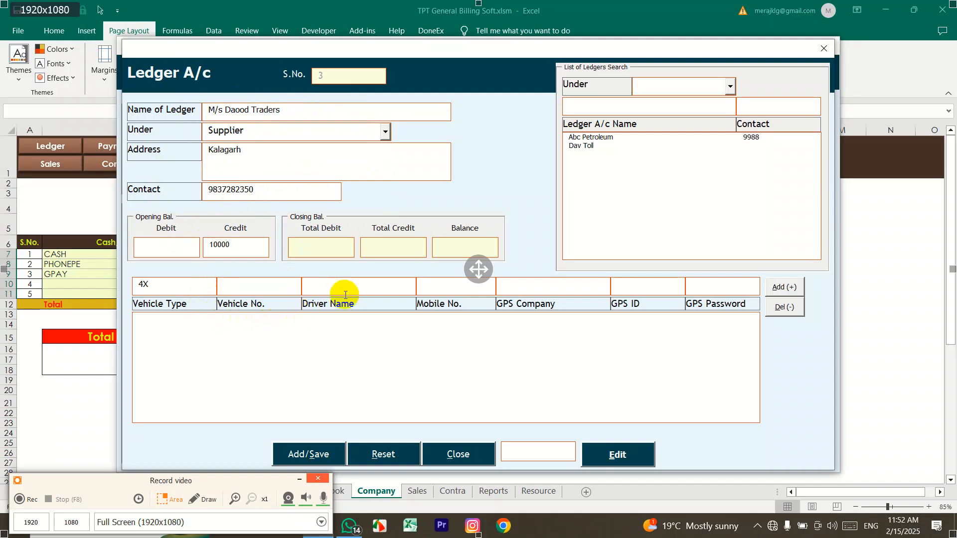
text(UK07A-1020)
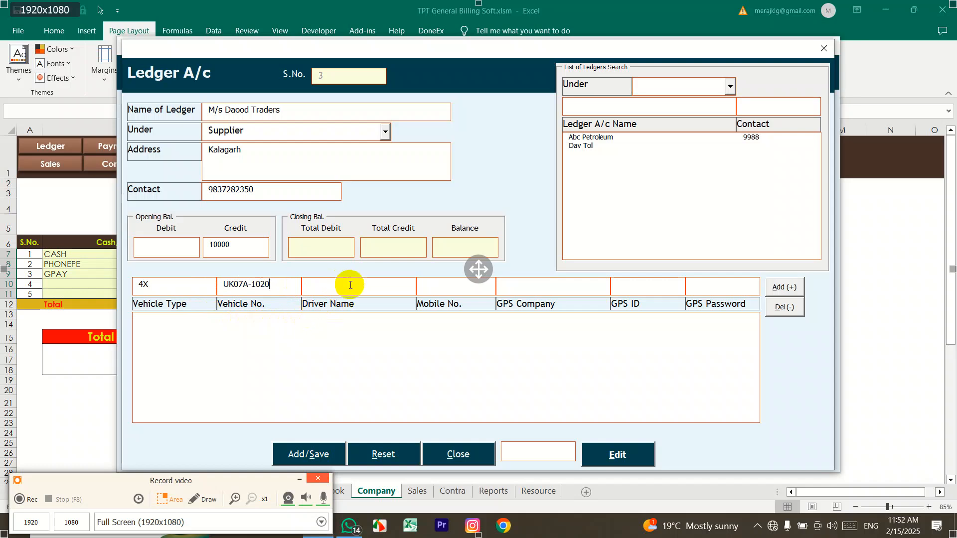
click(351, 285)
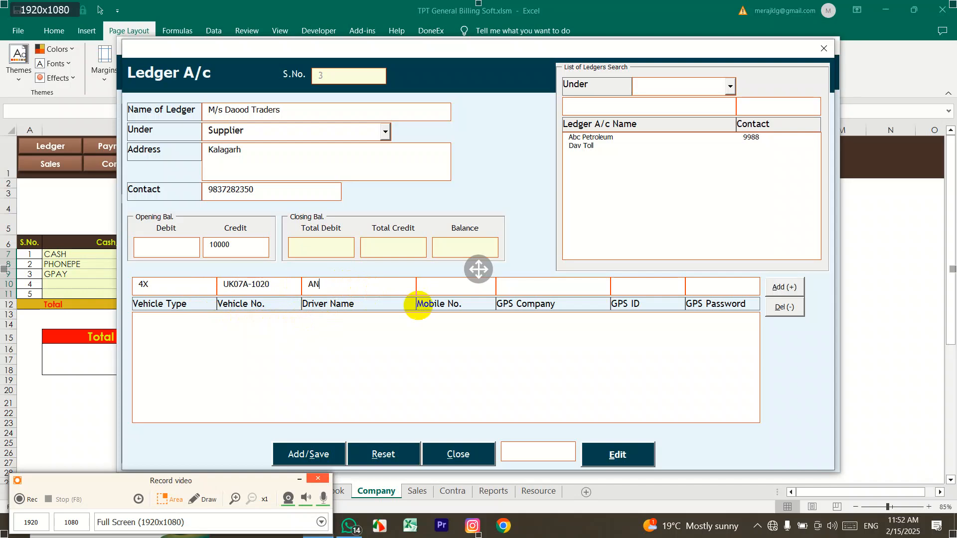
Step: Add the driver's mobile, GPS company ADA GPS CO, GPS ID and password, then add the row
click(434, 290)
text(8)
key(BackSpace)
click(529, 282)
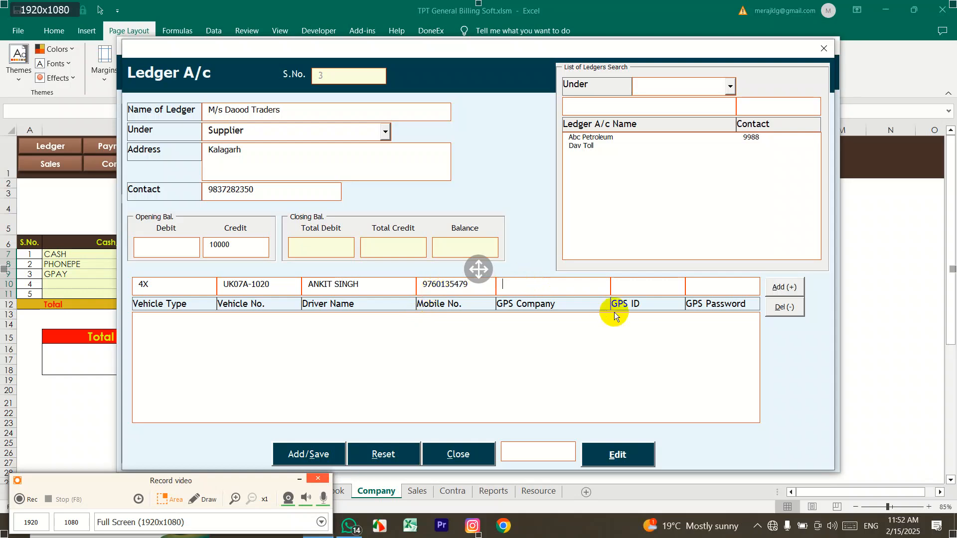
text(ADA GS)
key(BackSpace)
text(PS CO)
click(666, 287)
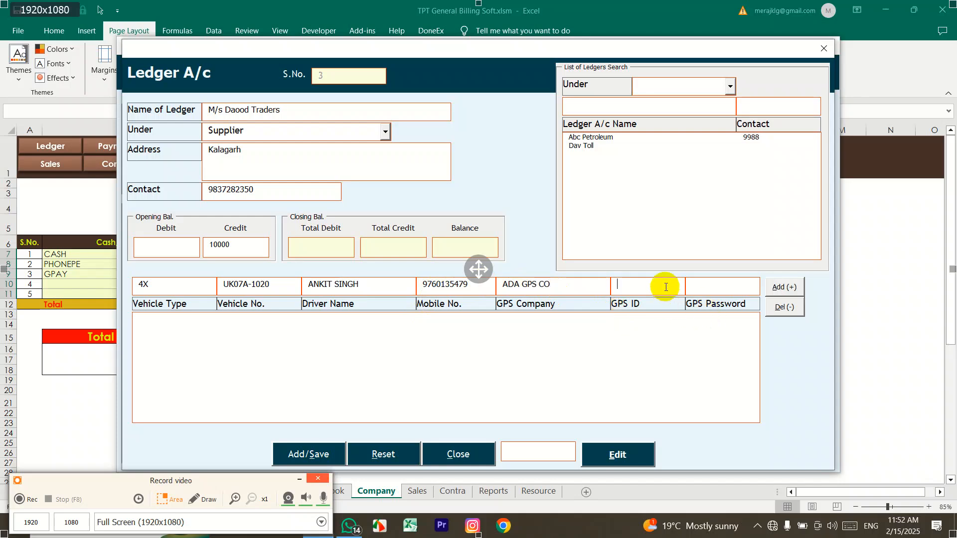
text(GID)
click(711, 283)
text(GPSWD)
click(790, 289)
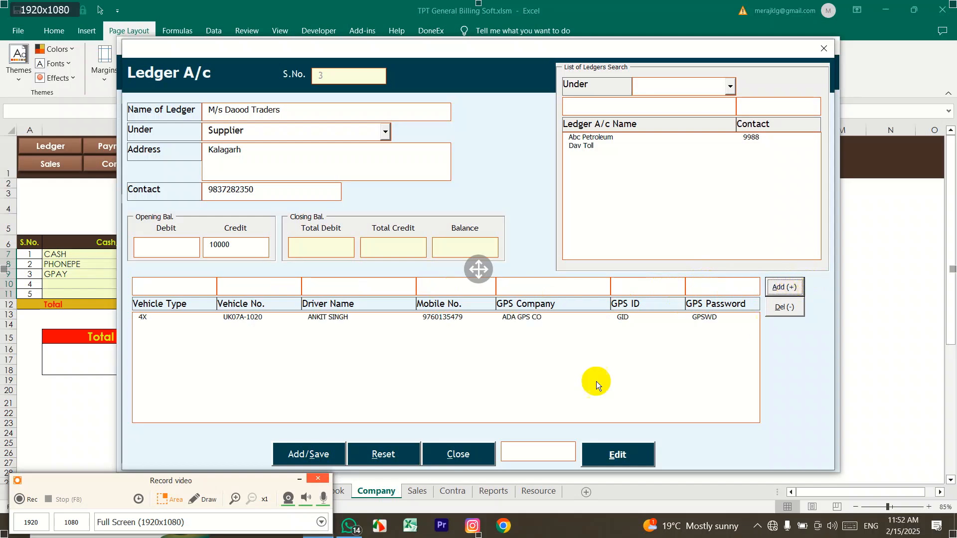
click(204, 291)
text(6X)
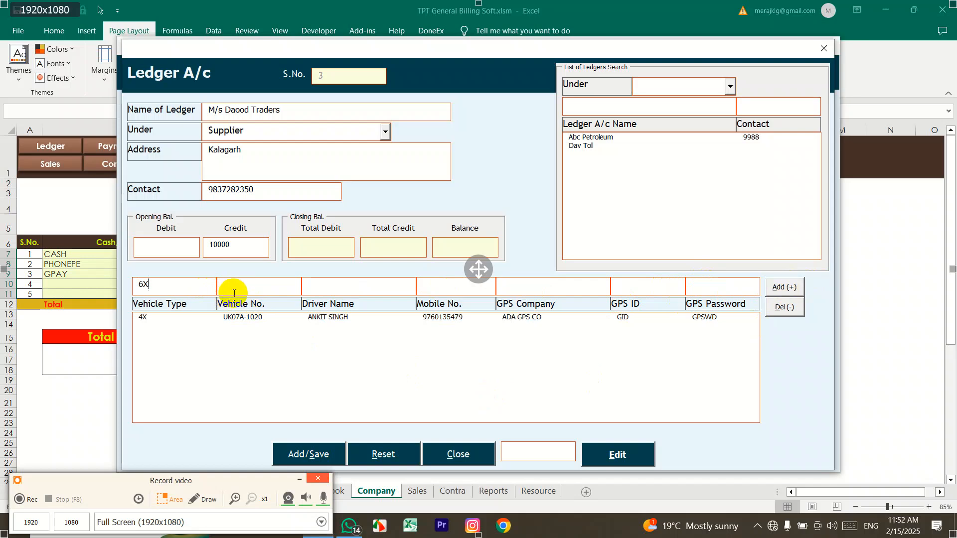
text(UP20-G1014)
click(358, 289)
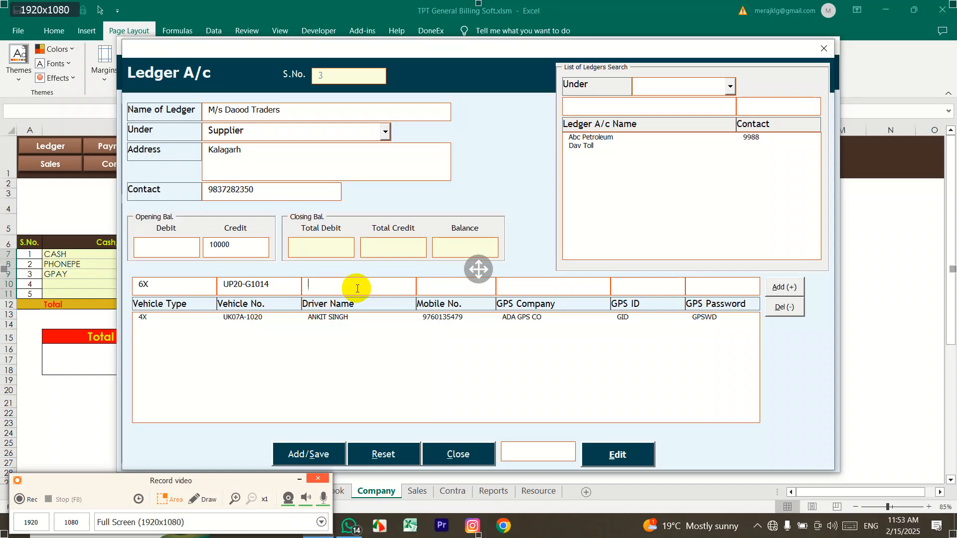
text(MR. AMAN)
key(Tab)
text(987645)
Step: Add GPS company ABC CO. with its GPS ID and password, add the row, and review both rows
key(Tab)
text(ABC CO.)
key(Tab)
text(ID)
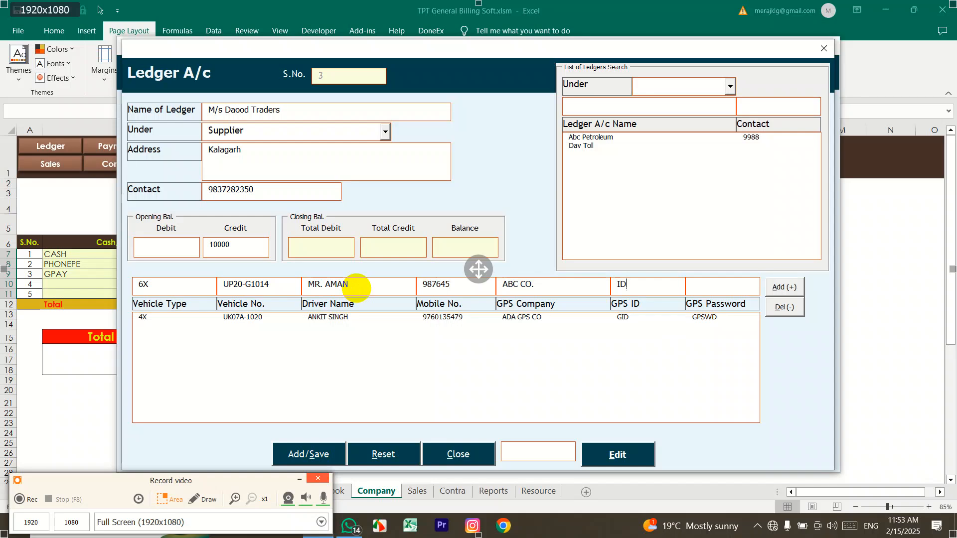
text(GP)
key(Tab)
text(PSGP)
click(780, 289)
click(697, 325)
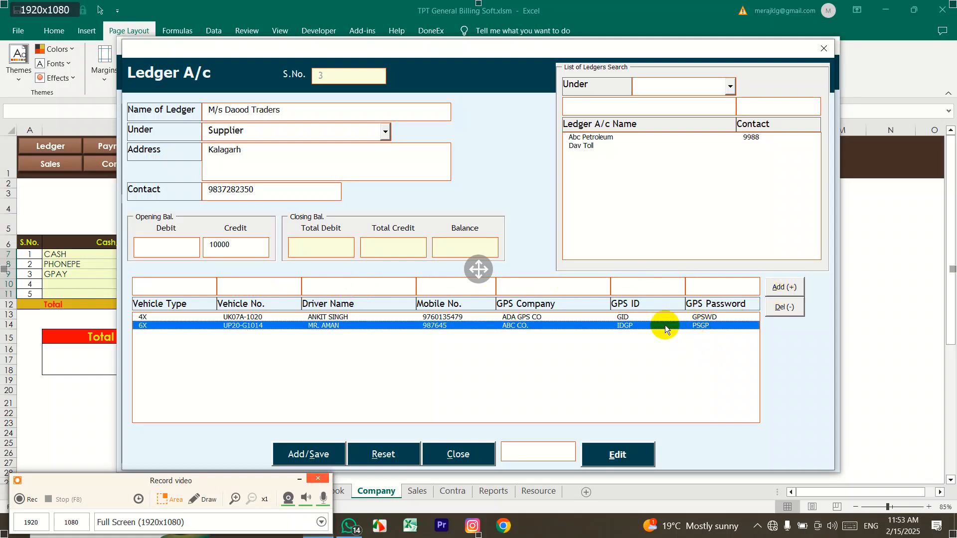
click(697, 318)
click(701, 327)
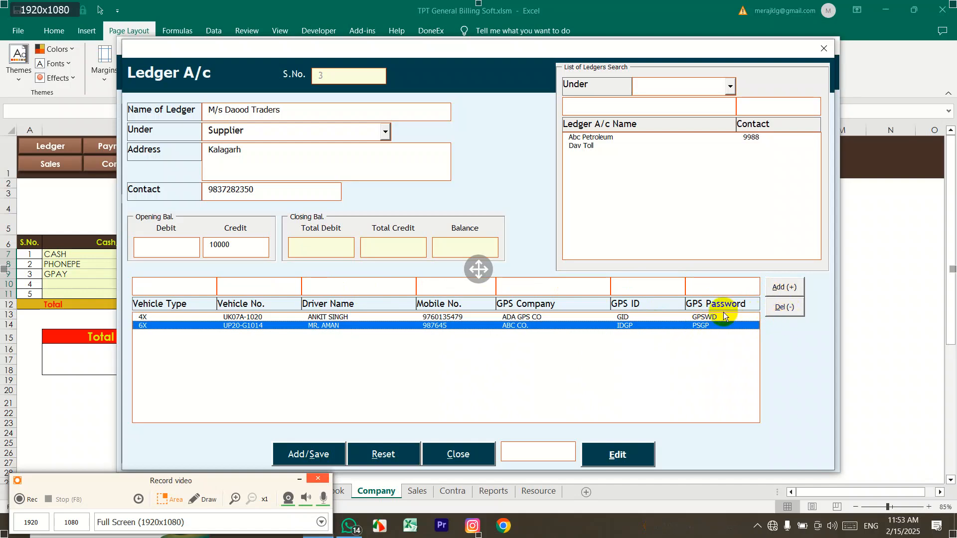
click(714, 318)
click(712, 326)
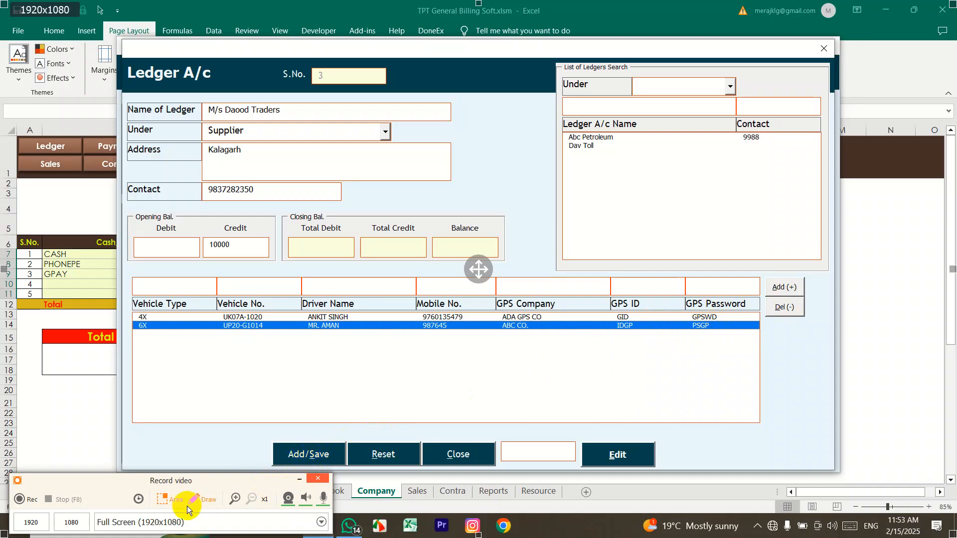
Step: Inspect the filled M/s Daood Traders ledger form and its 4X and 6X vehicle rows
click(199, 499)
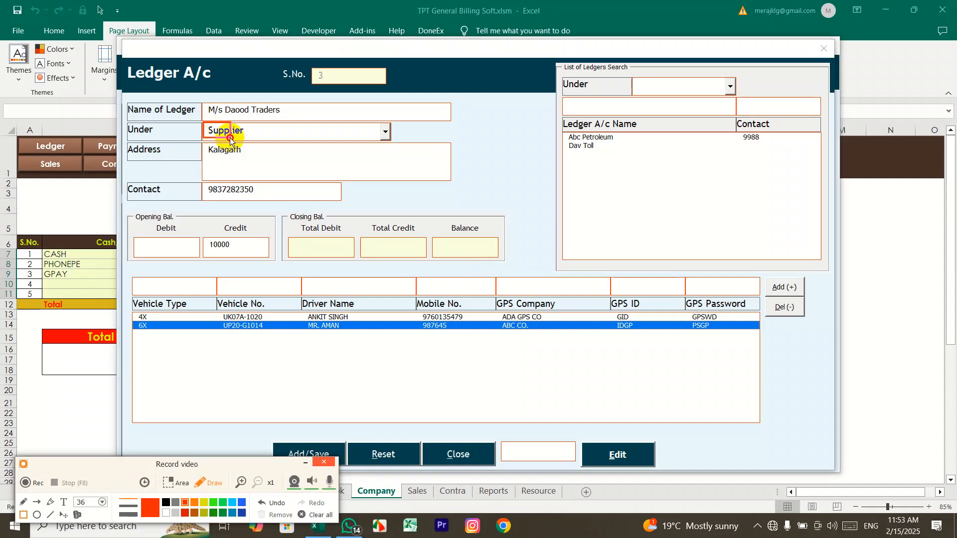
drag(203, 122, 263, 141)
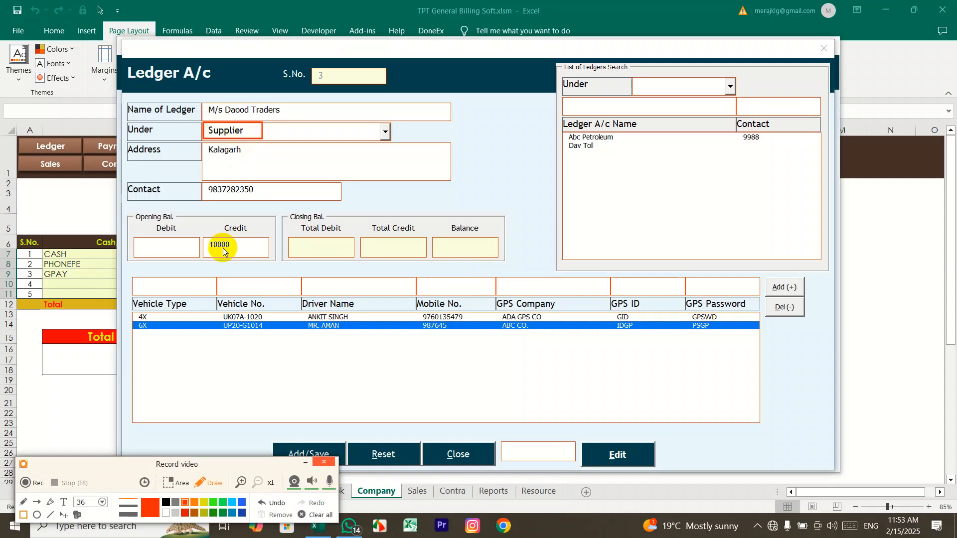
mouse_move(127, 274)
mouse_down()
mouse_move(438, 380)
mouse_move(816, 427)
mouse_up()
drag(211, 459, 142, 480)
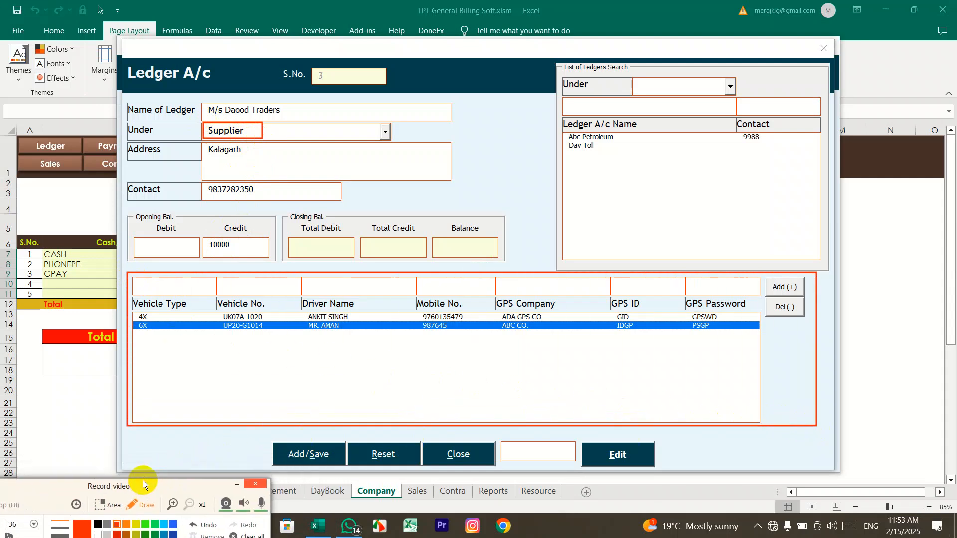
drag(262, 437, 349, 471)
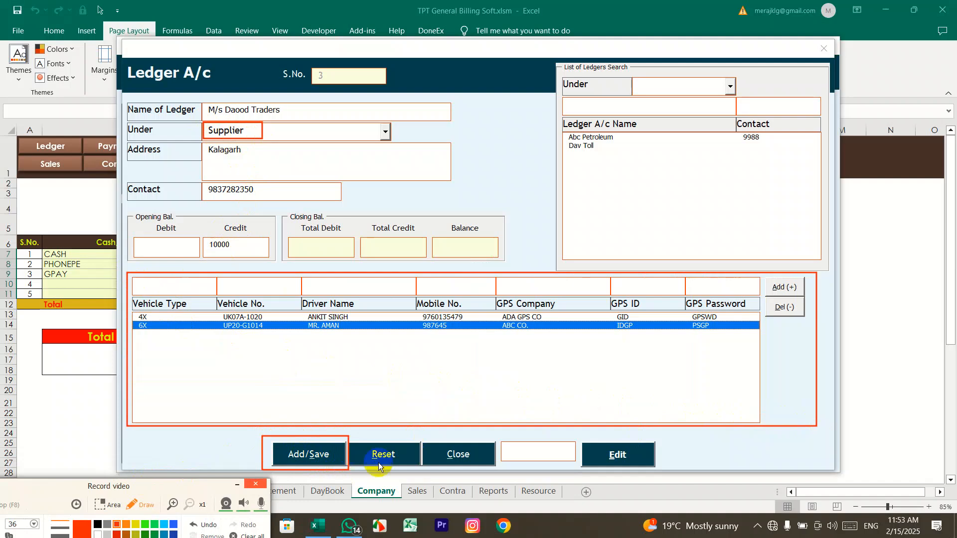
mouse_move(560, 131)
mouse_down()
mouse_move(601, 142)
mouse_move(818, 142)
mouse_up()
mouse_move(500, 435)
mouse_down()
mouse_move(576, 466)
mouse_move(661, 472)
mouse_up()
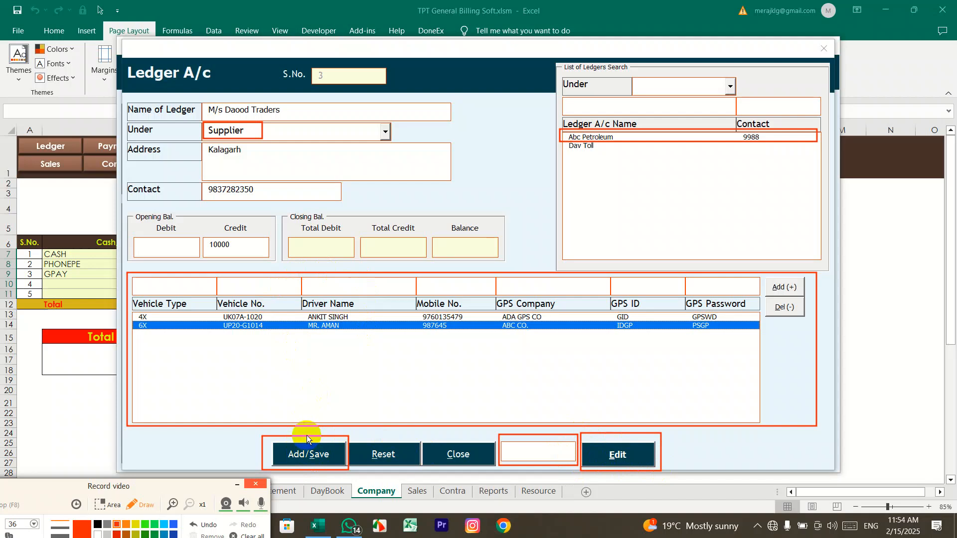
click(242, 534)
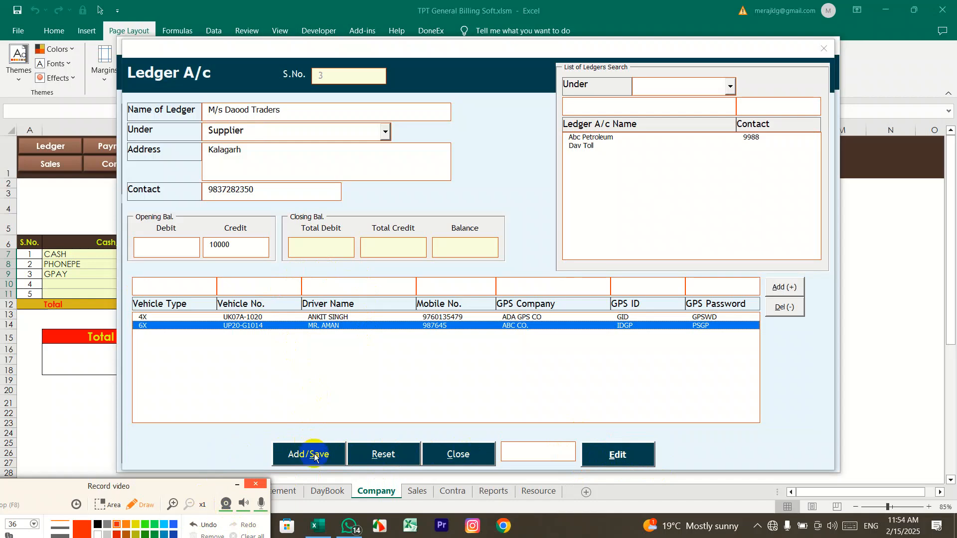
drag(155, 493, 164, 475)
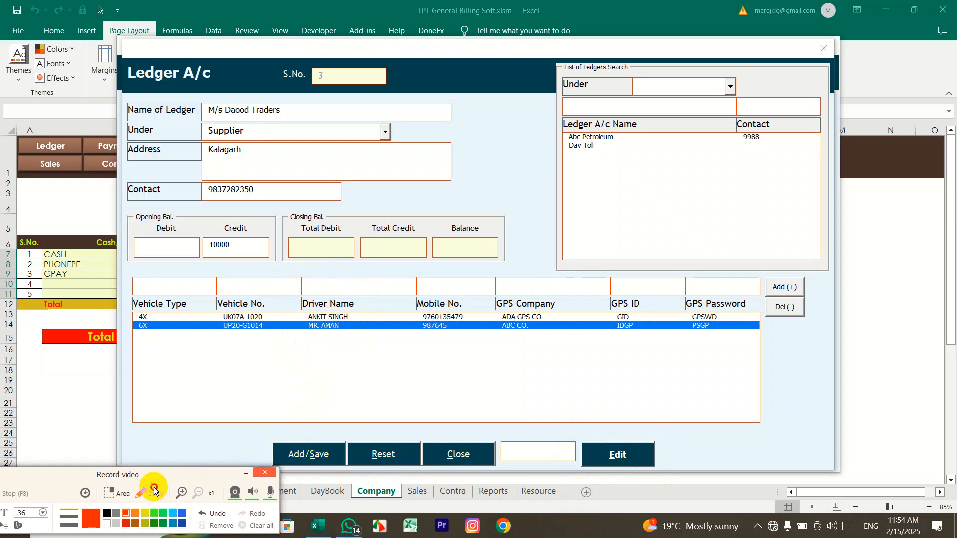
click(154, 491)
Step: Save the M/s Daood Traders supplier ledger and confirm the success message
click(299, 451)
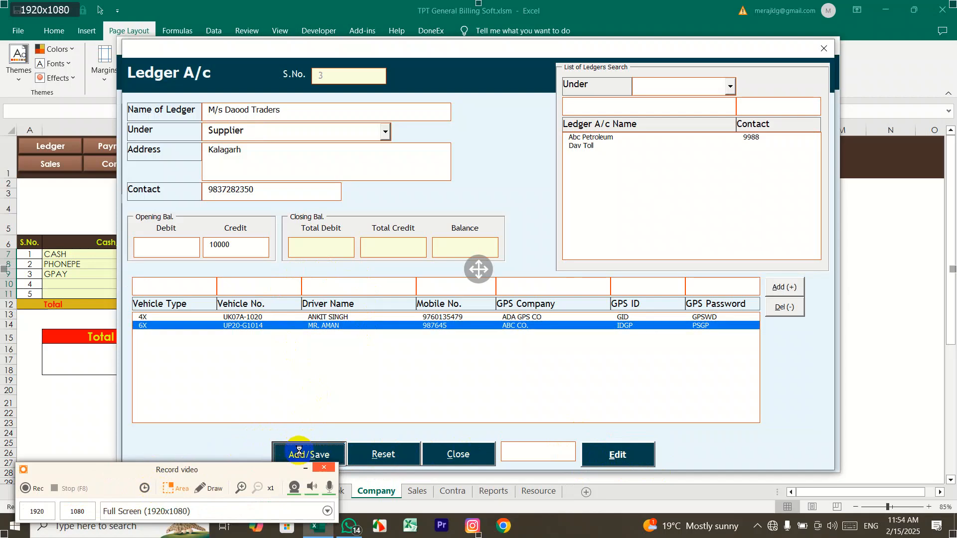
drag(449, 238, 454, 185)
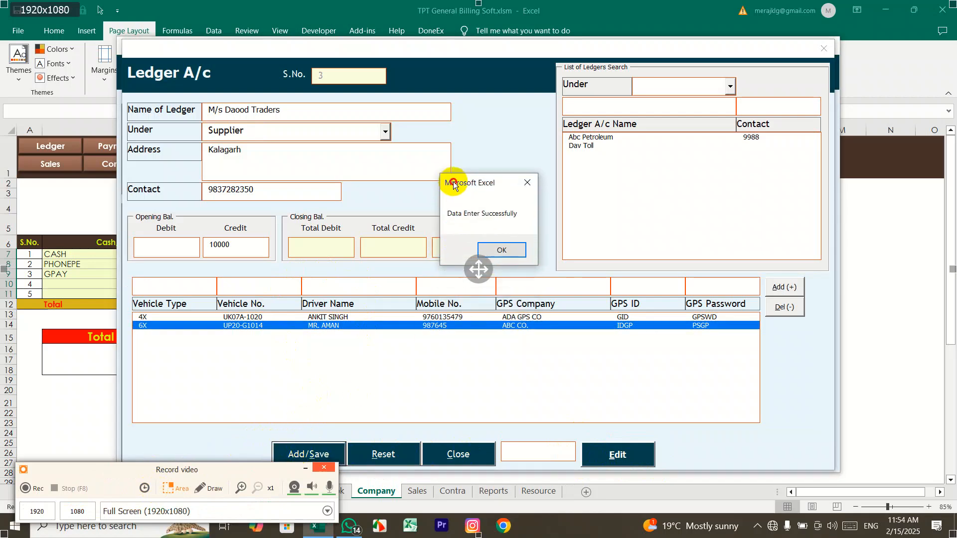
click(498, 247)
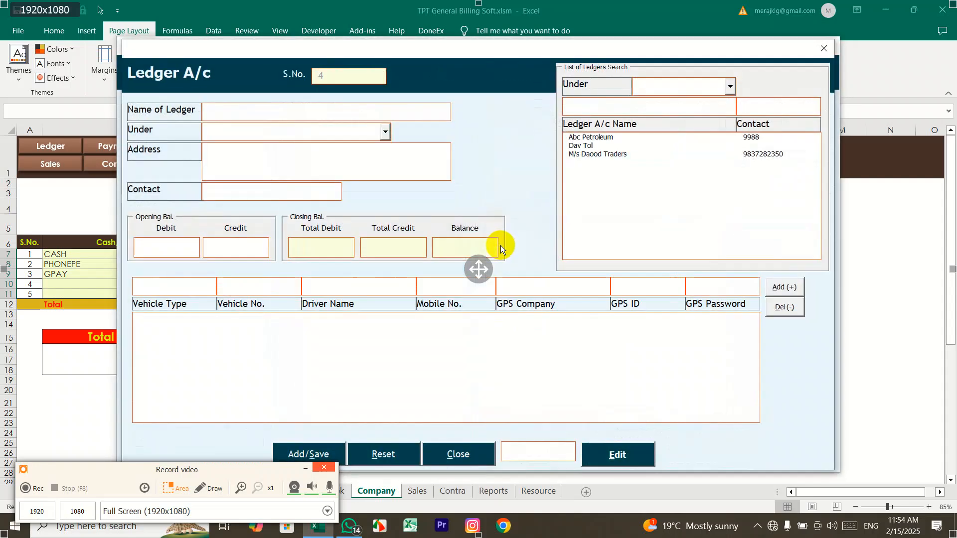
Step: Reload M/s Daood Traders with Edit to verify it, close the ledger form and open Journal Entry
click(609, 154)
click(616, 454)
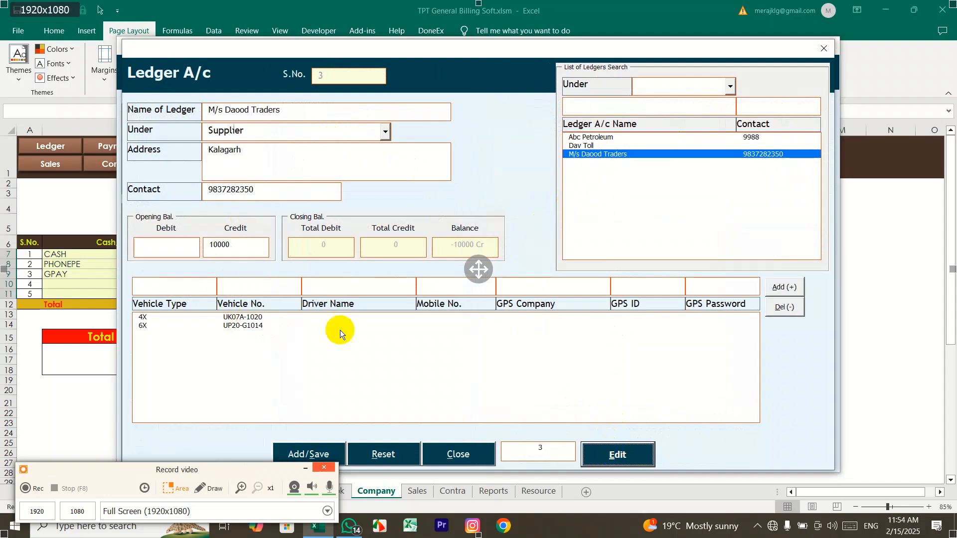
click(824, 48)
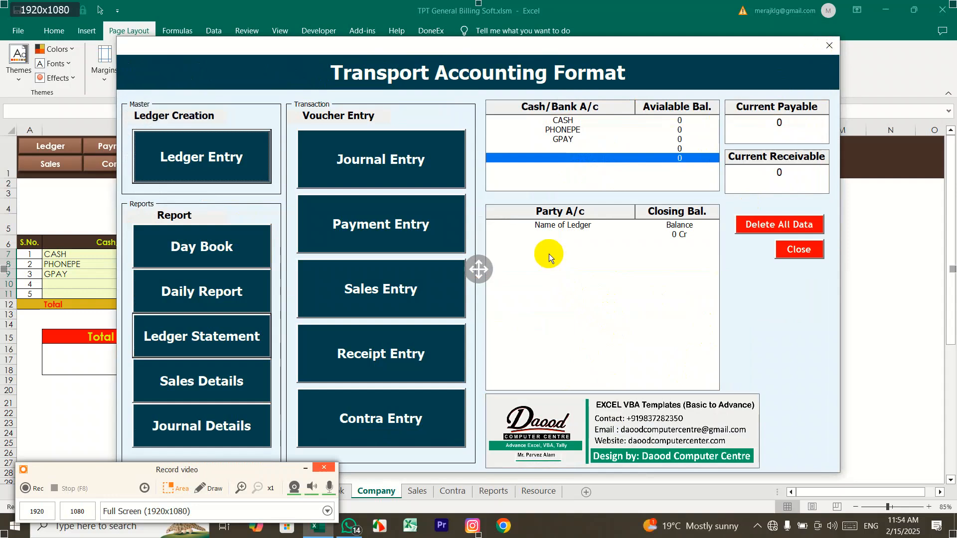
click(379, 165)
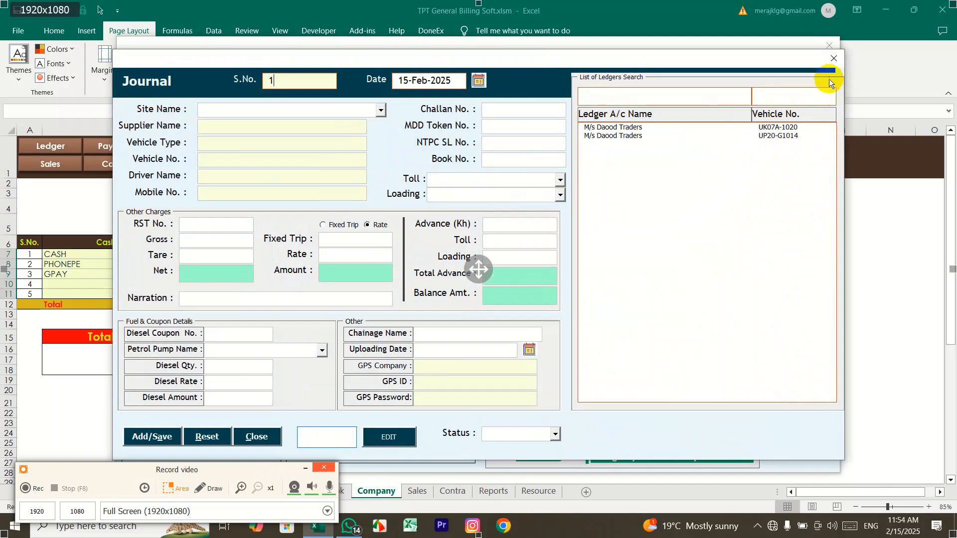
Step: Recheck the M/s Daood Traders ledger record via Edit, then return to the Journal form
click(834, 58)
click(223, 164)
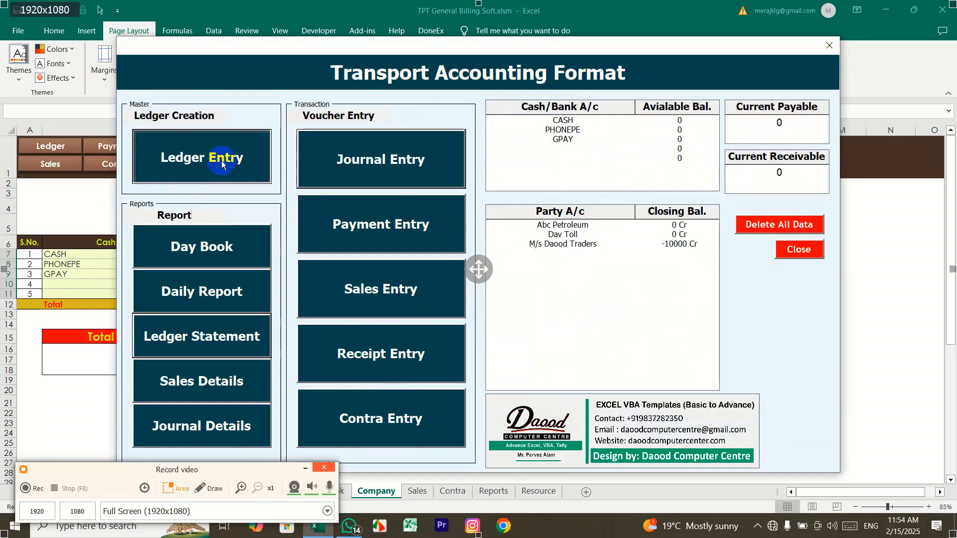
click(614, 154)
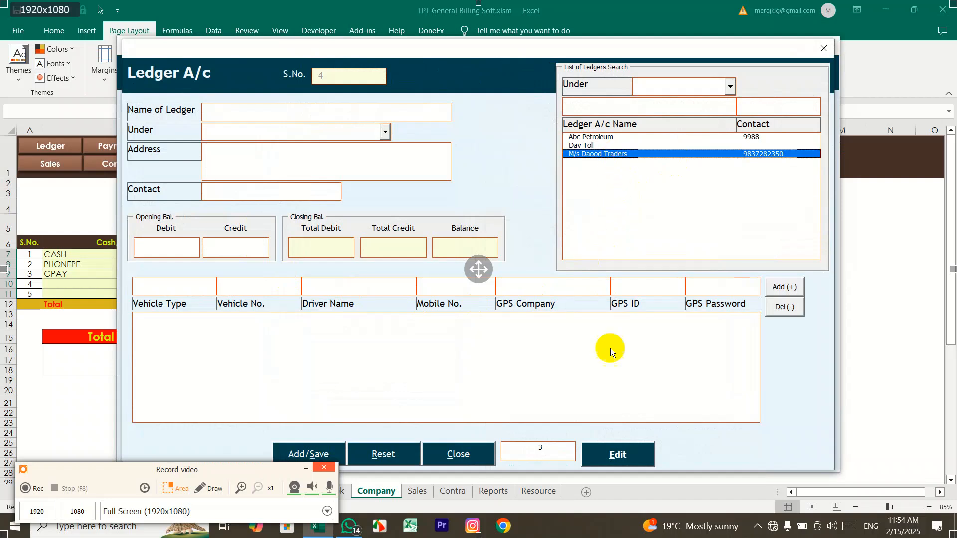
click(617, 453)
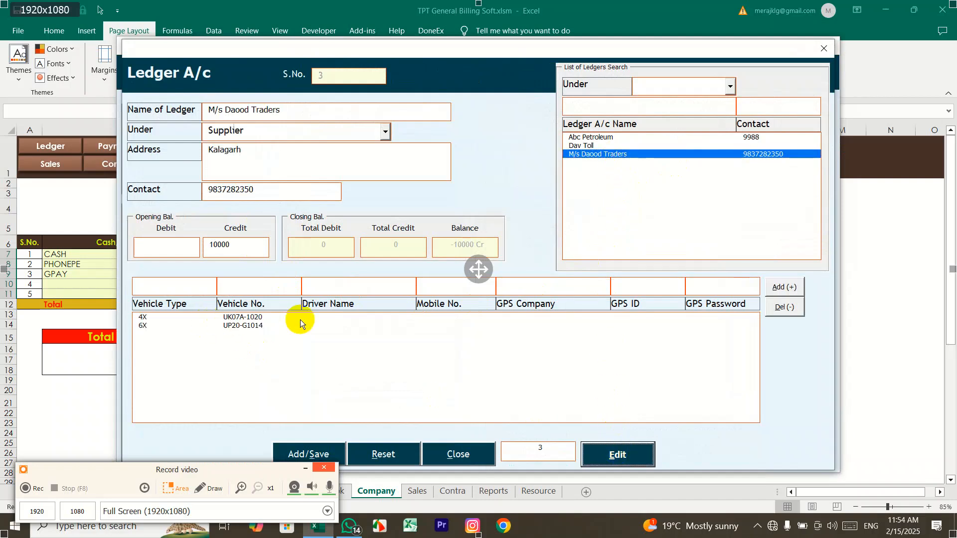
click(823, 48)
click(376, 175)
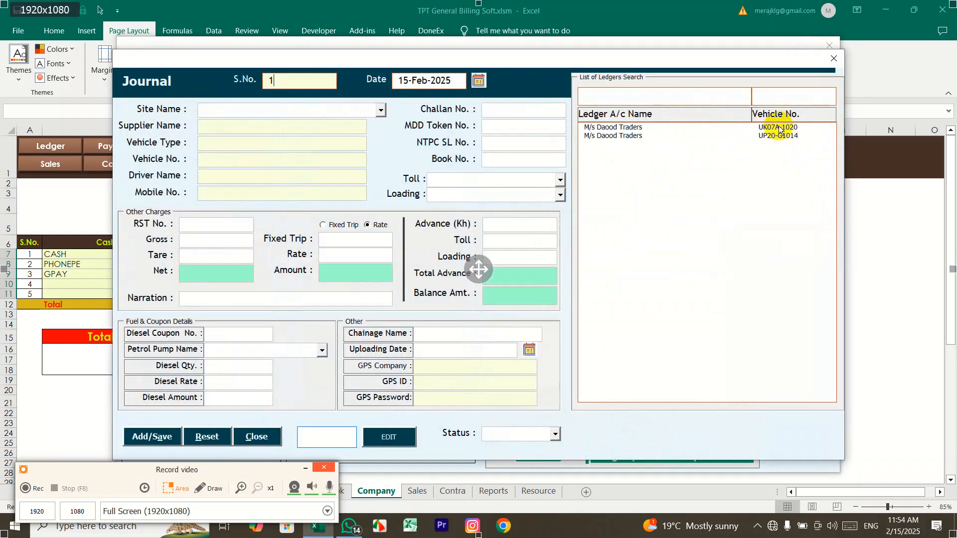
click(766, 92)
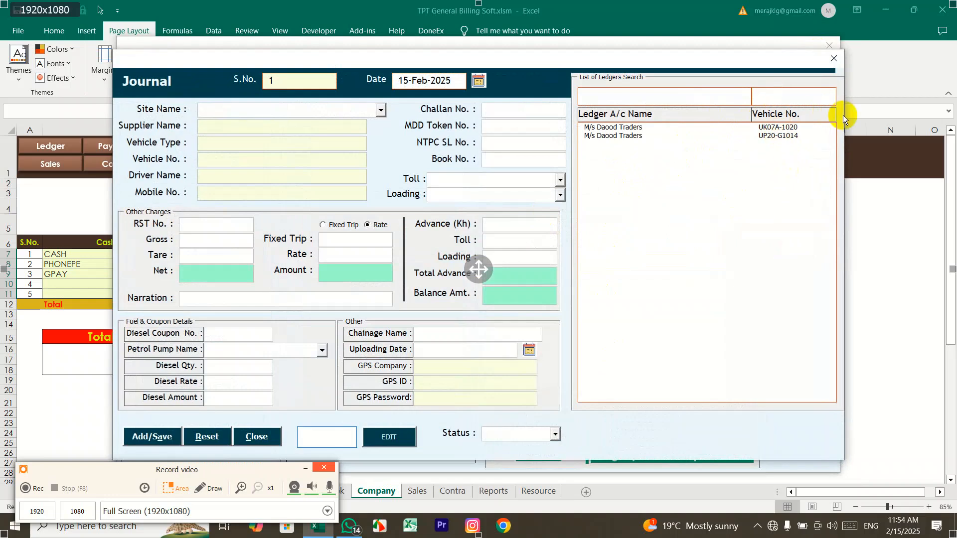
text(UP)
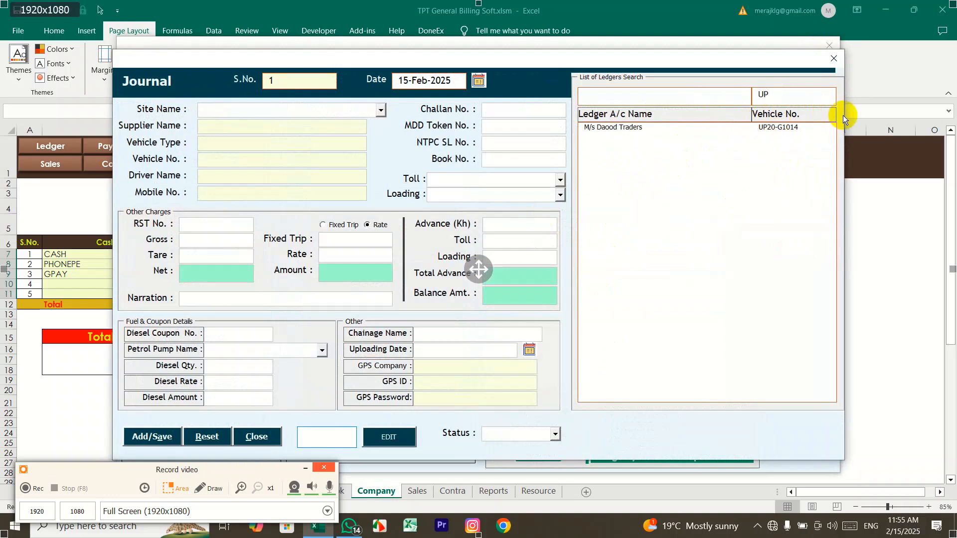
key(BackSpace)
key(BackSpace)
text(1014)
key(BackSpace)
key(BackSpace)
key(BackSpace)
key(BackSpace)
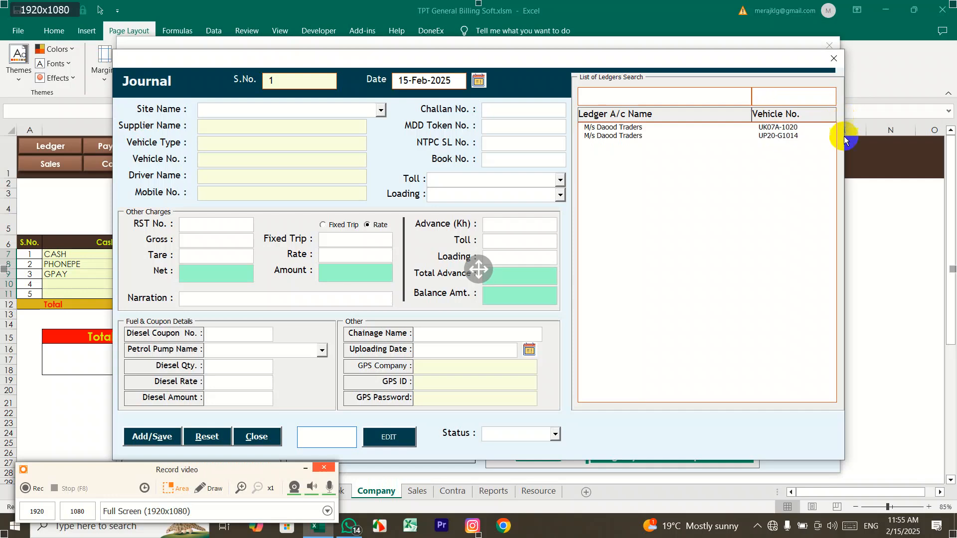
click(788, 136)
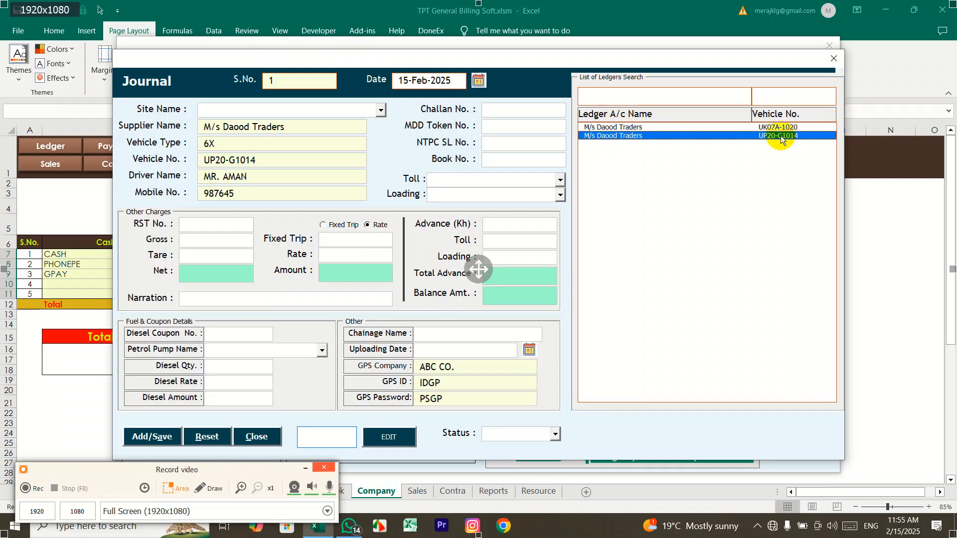
click(199, 127)
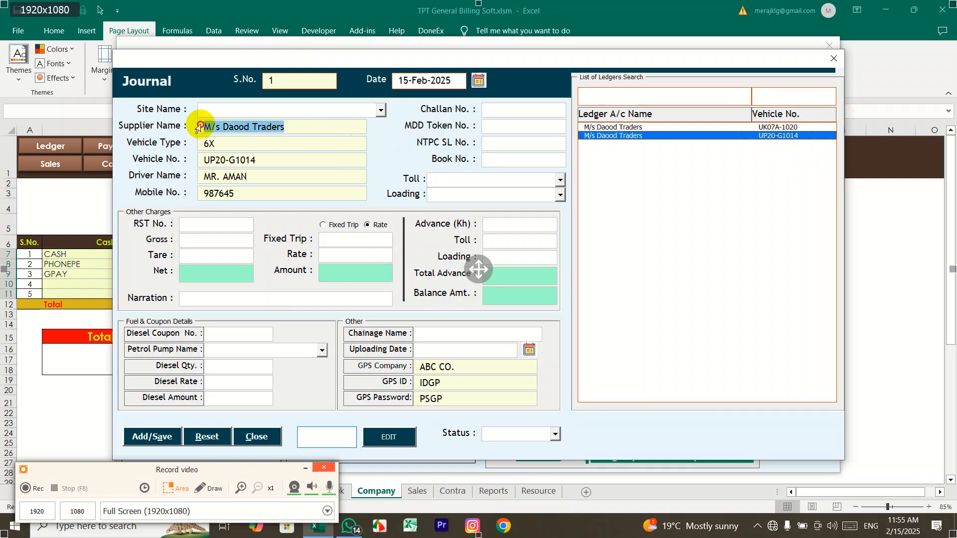
click(198, 160)
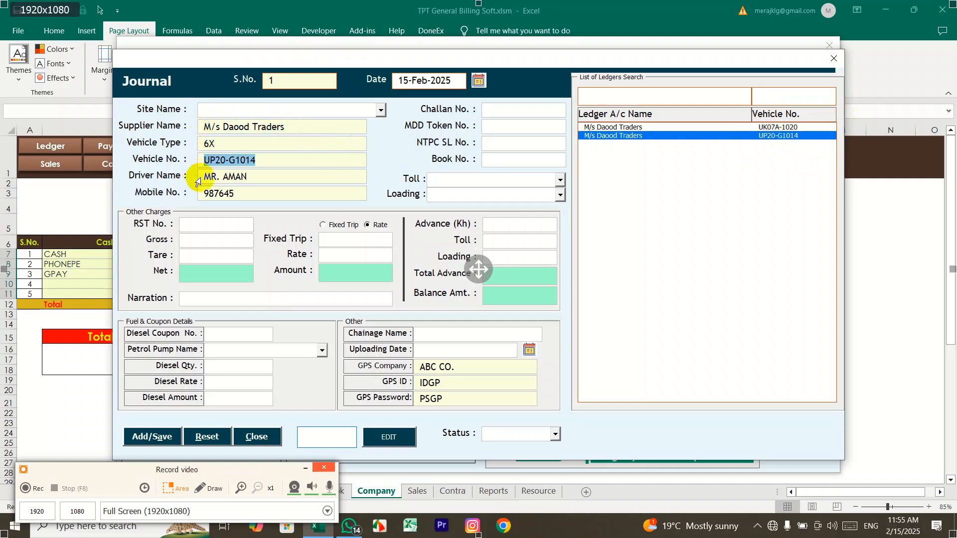
click(199, 178)
click(205, 193)
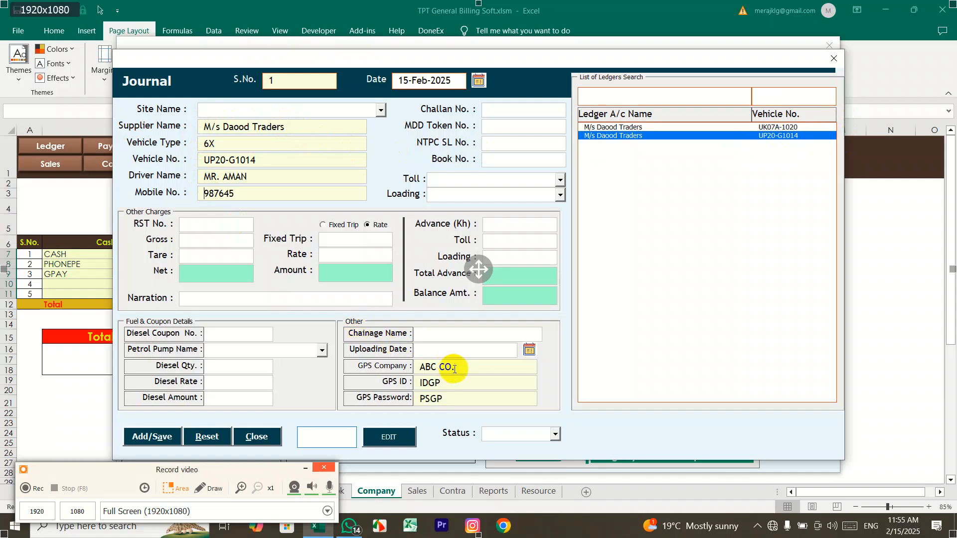
click(461, 383)
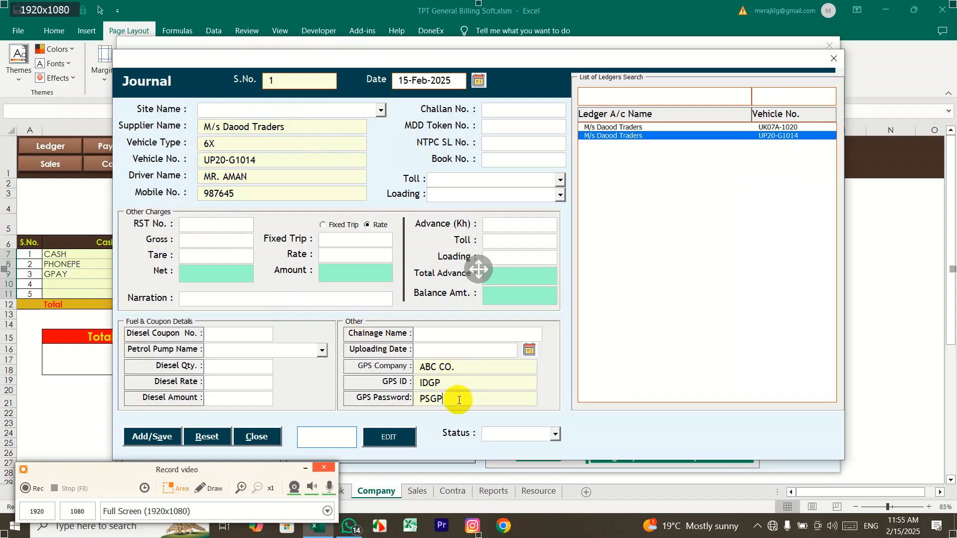
click(291, 129)
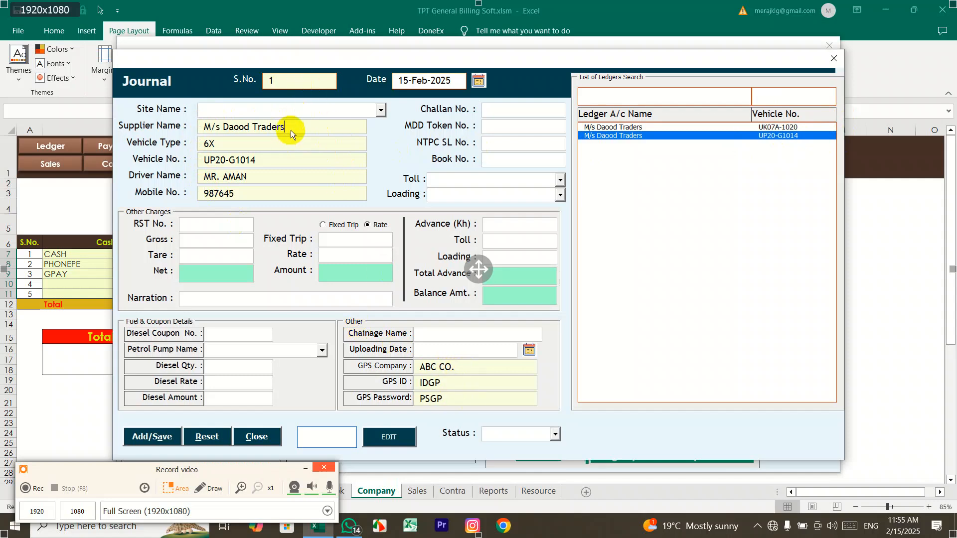
click(301, 191)
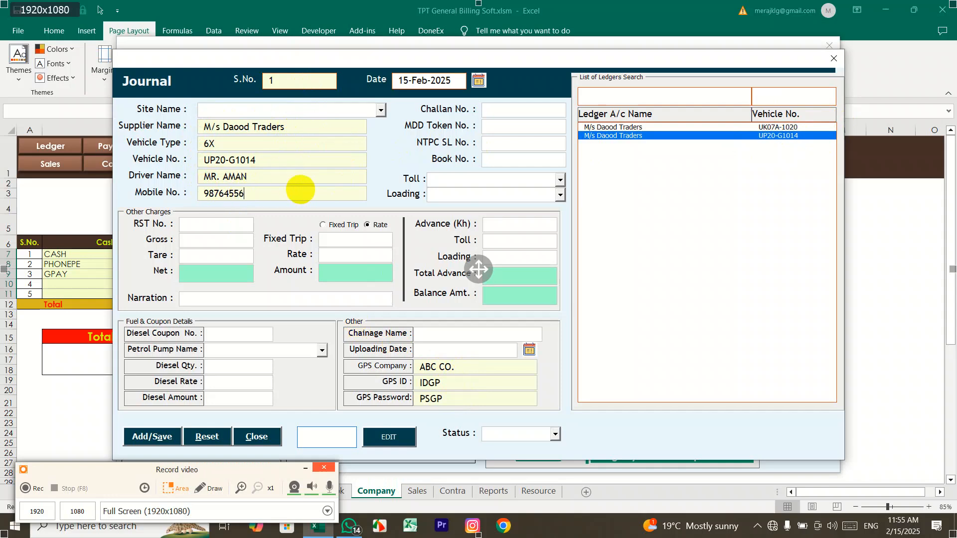
click(637, 128)
click(638, 136)
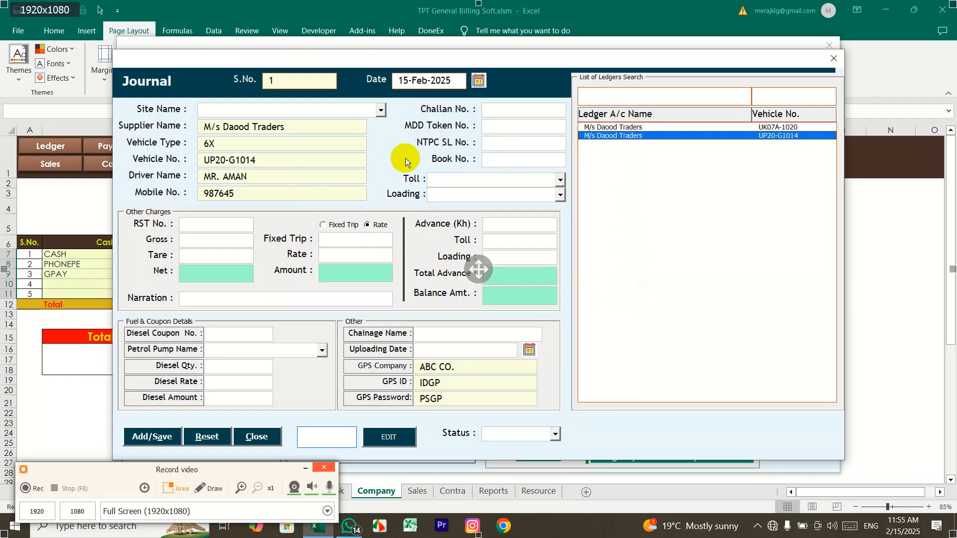
Step: Confirm the journal date stays 15-Feb-2025 in the date picker
drag(314, 81, 248, 80)
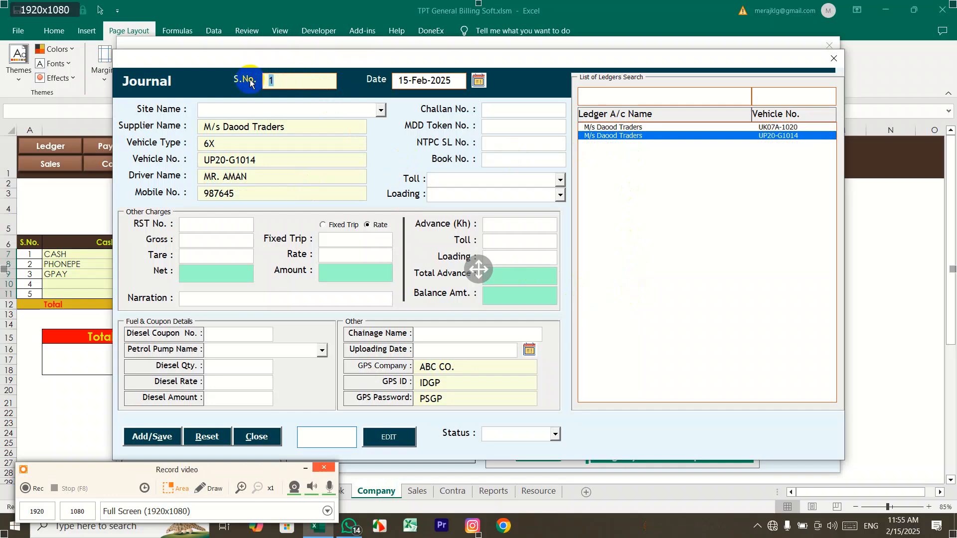
click(479, 82)
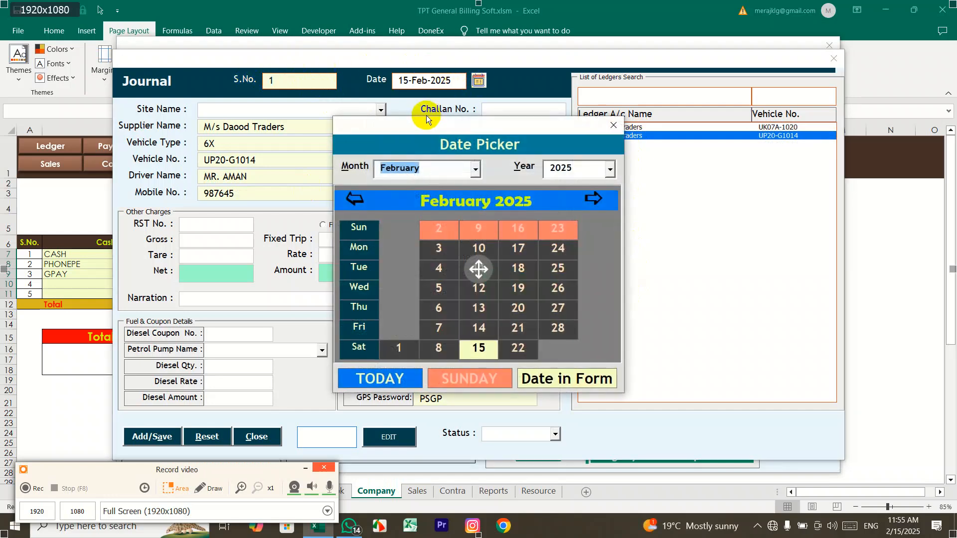
mouse_move(424, 124)
mouse_down()
mouse_move(453, 112)
mouse_move(424, 115)
mouse_up()
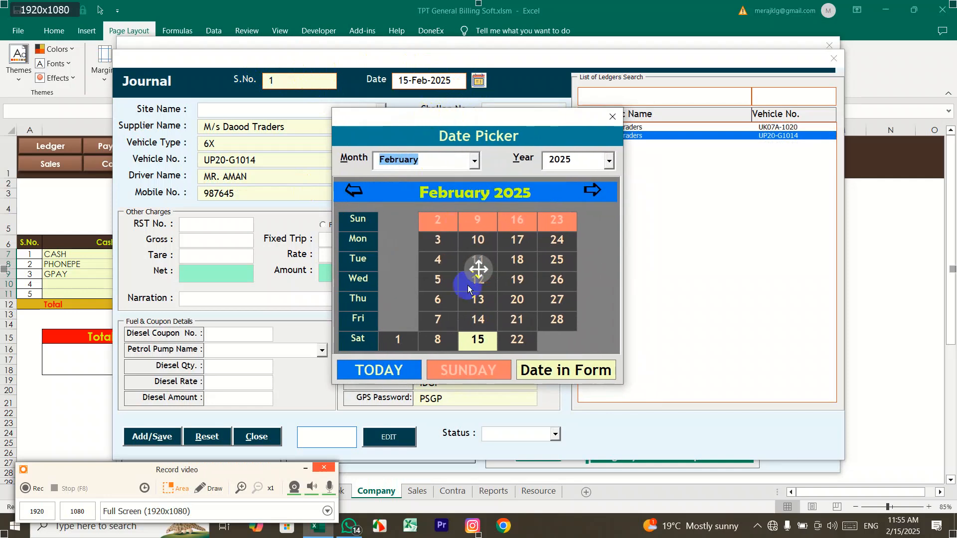
click(612, 117)
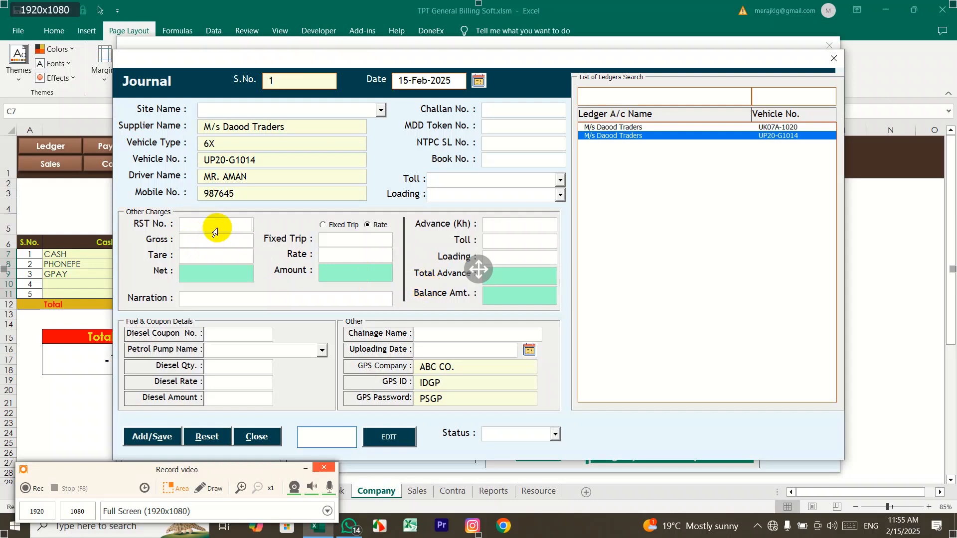
Step: Enter challan number 50 and token number 60, and choose Dav Toll as the toll
click(508, 115)
text(50)
key(Tab)
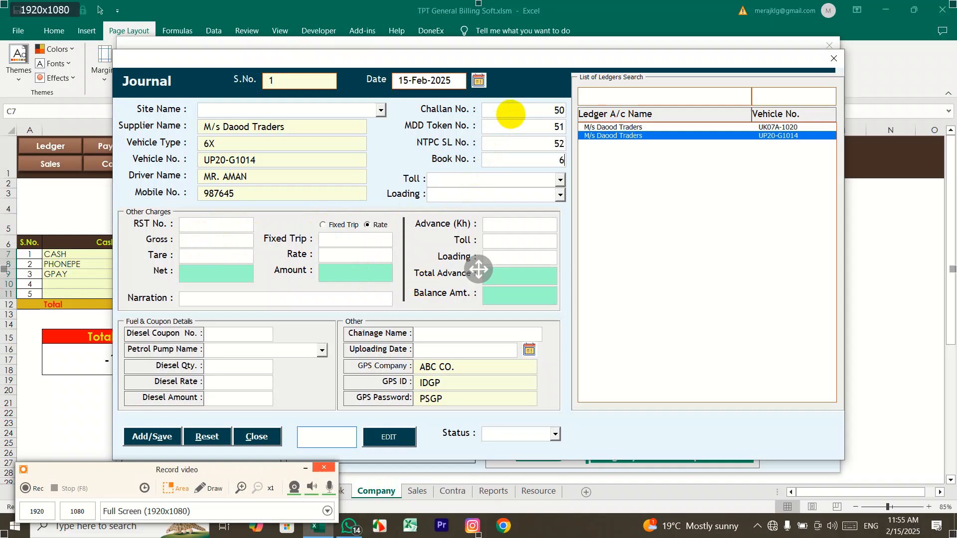
text(60)
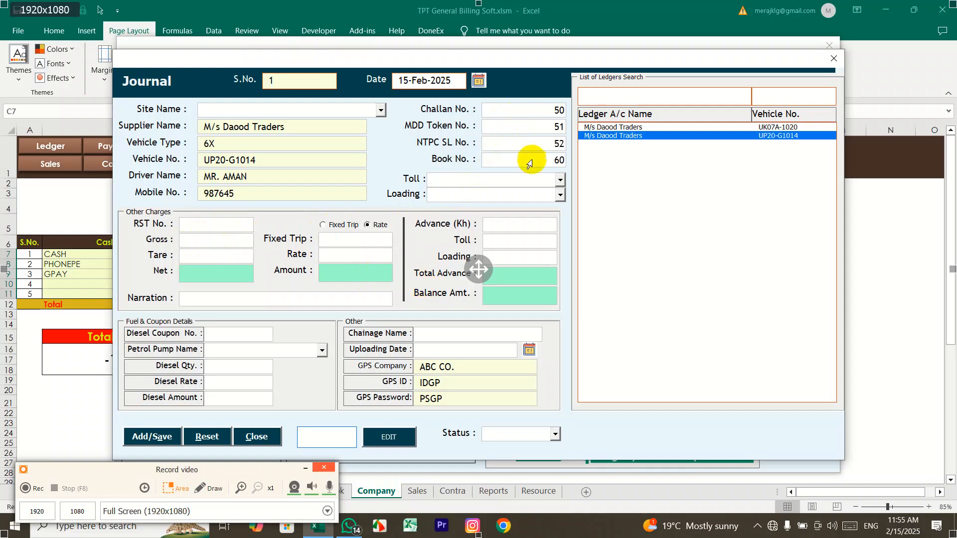
click(560, 180)
click(550, 194)
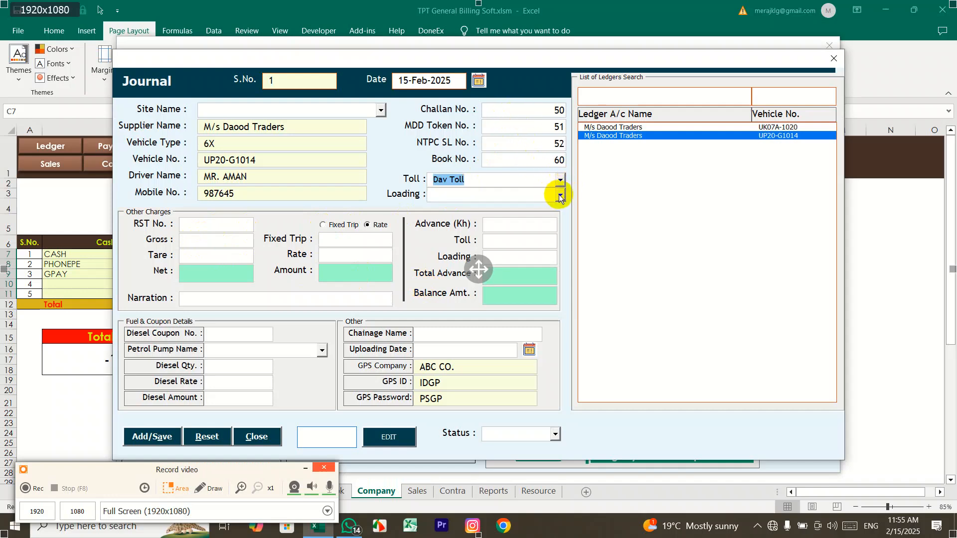
click(560, 195)
click(529, 194)
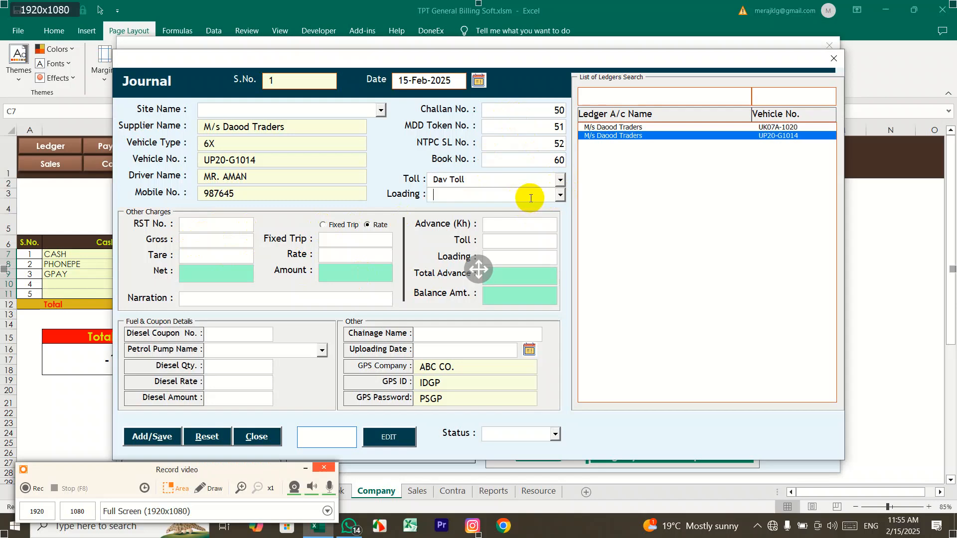
Step: Enter gross weight 150 and tare weight 5, giving net 145
click(237, 228)
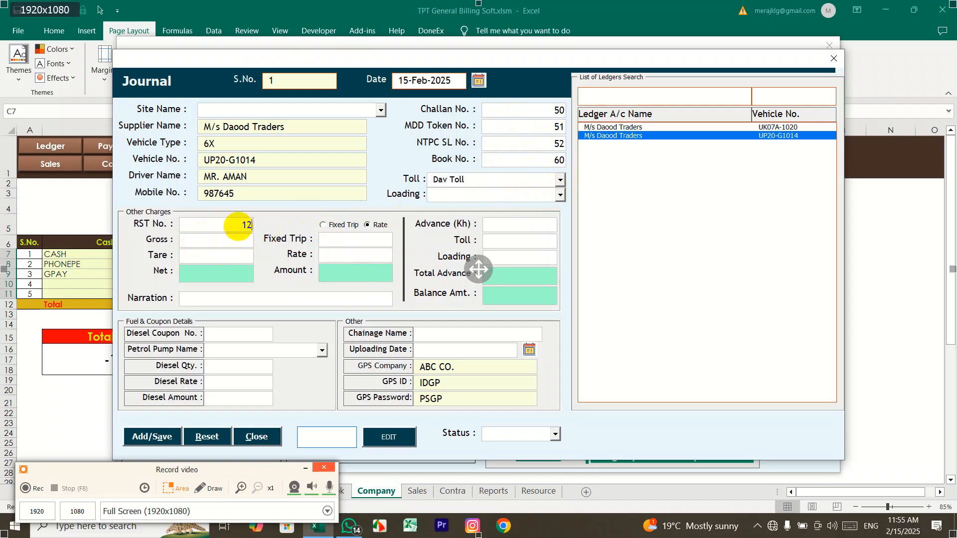
click(229, 244)
text(150)
key(Tab)
text(5)
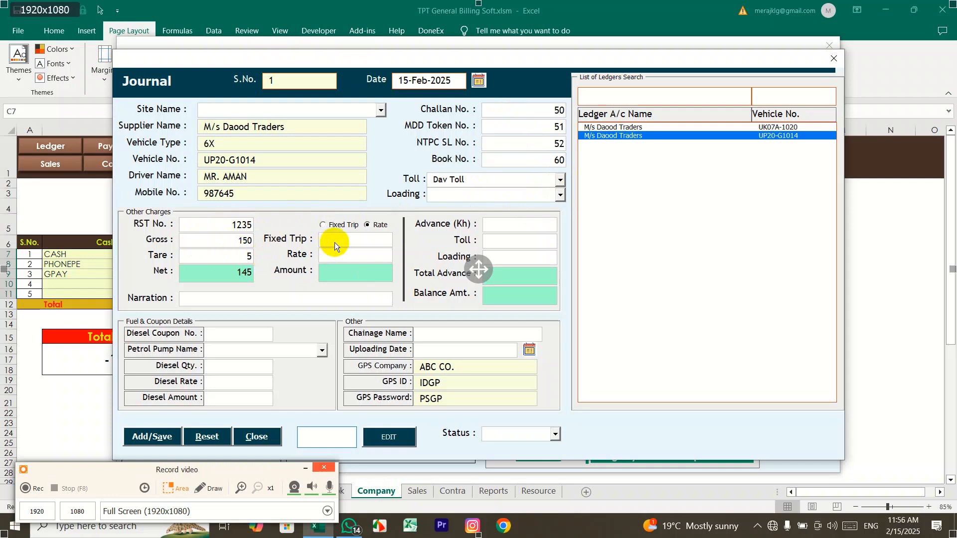
Step: Try a 25000 fixed trip amount, then switch to rate-based charging at 500 for 72500
click(329, 227)
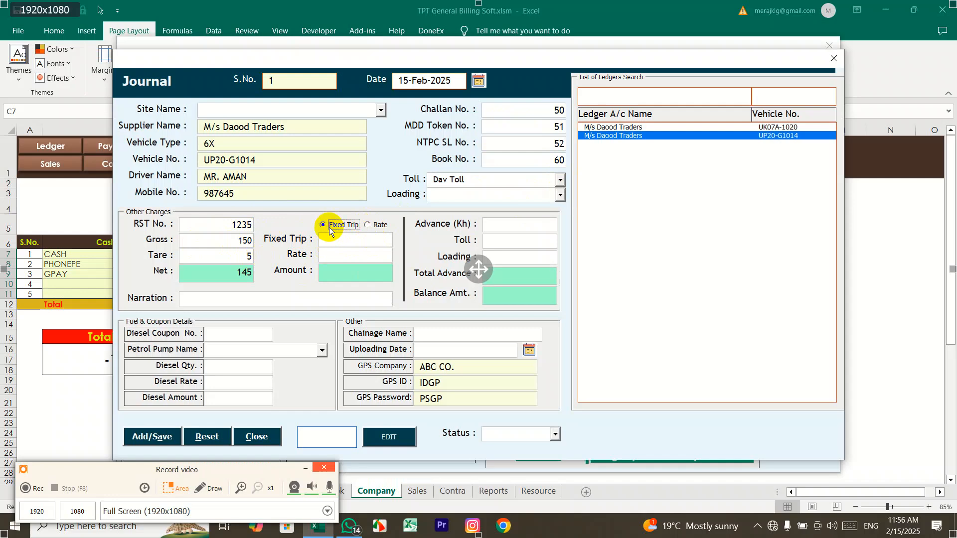
click(339, 244)
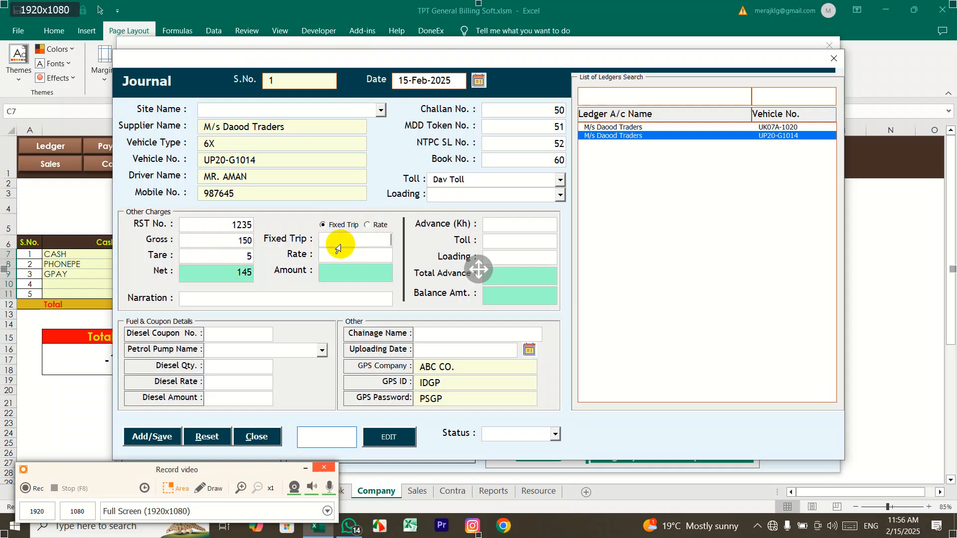
text(25000)
click(374, 226)
click(342, 225)
double_click(353, 241)
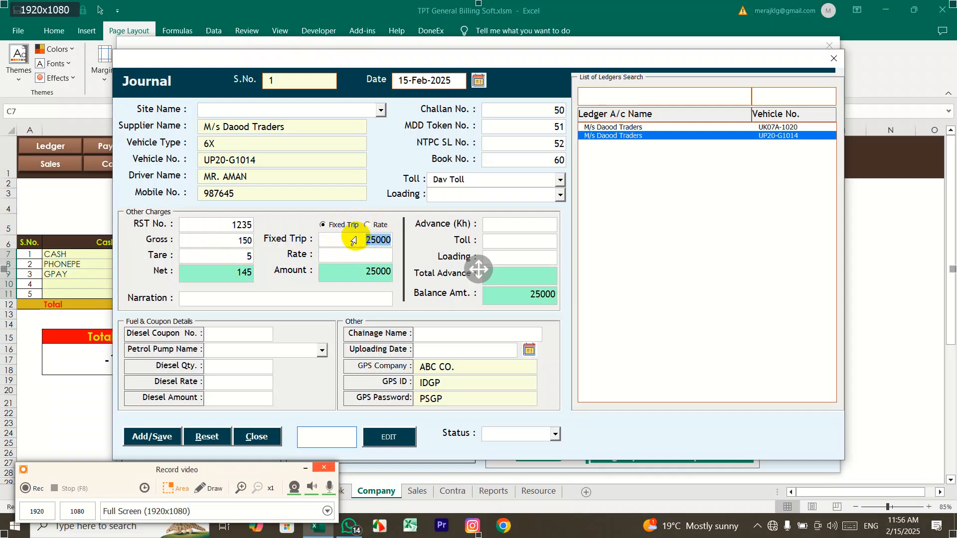
click(378, 225)
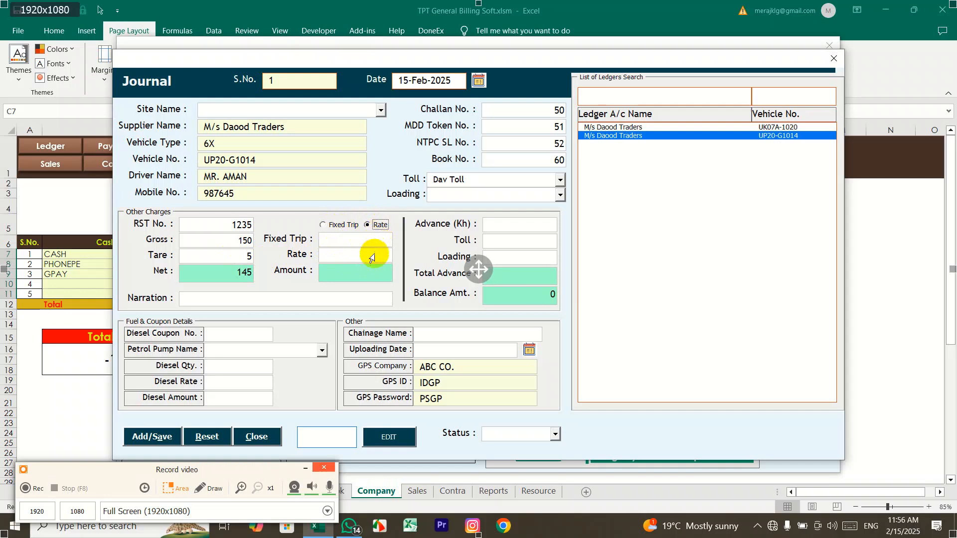
text(500)
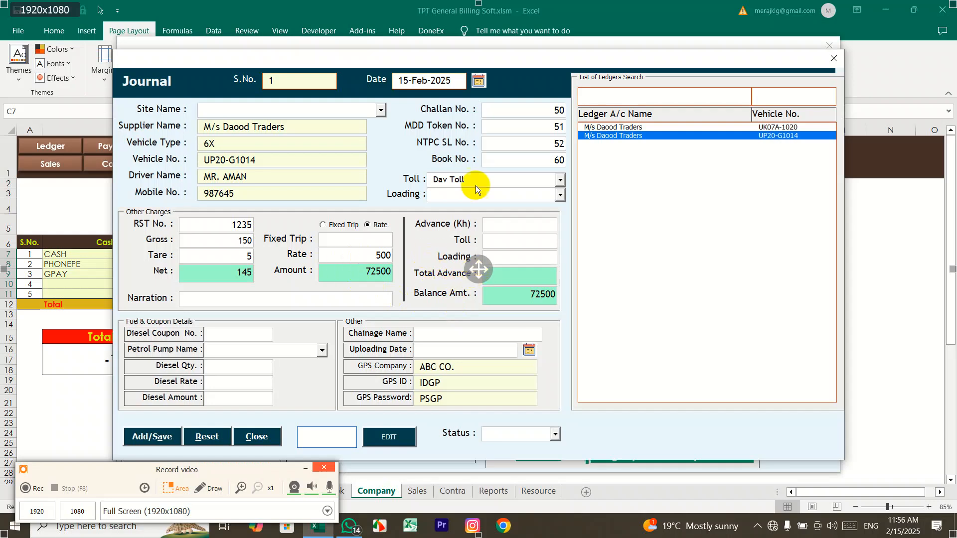
Step: Enter advance 10000 and toll 500, making Total Advance 10500 and balance 62000
drag(468, 60, 506, 52)
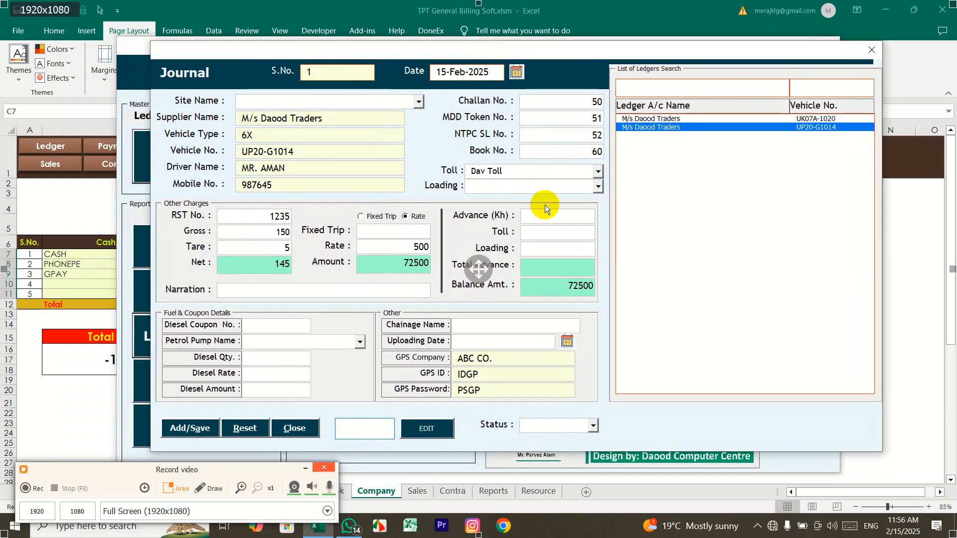
text(10000)
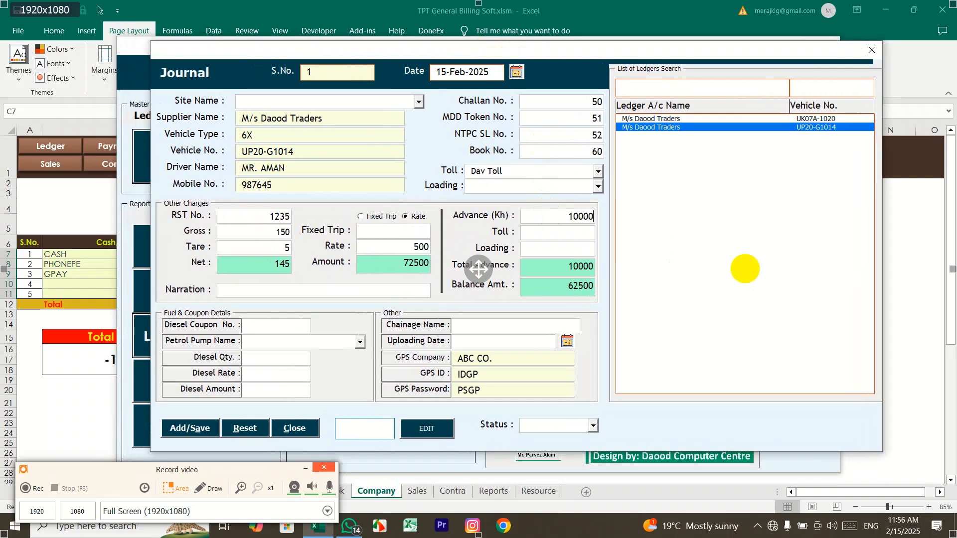
text(500)
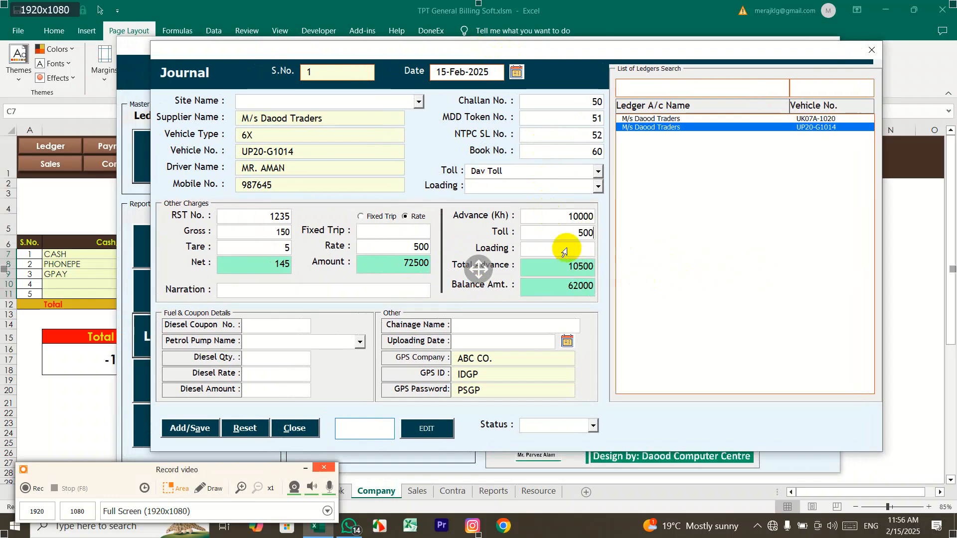
click(597, 190)
click(597, 190)
click(560, 249)
click(508, 50)
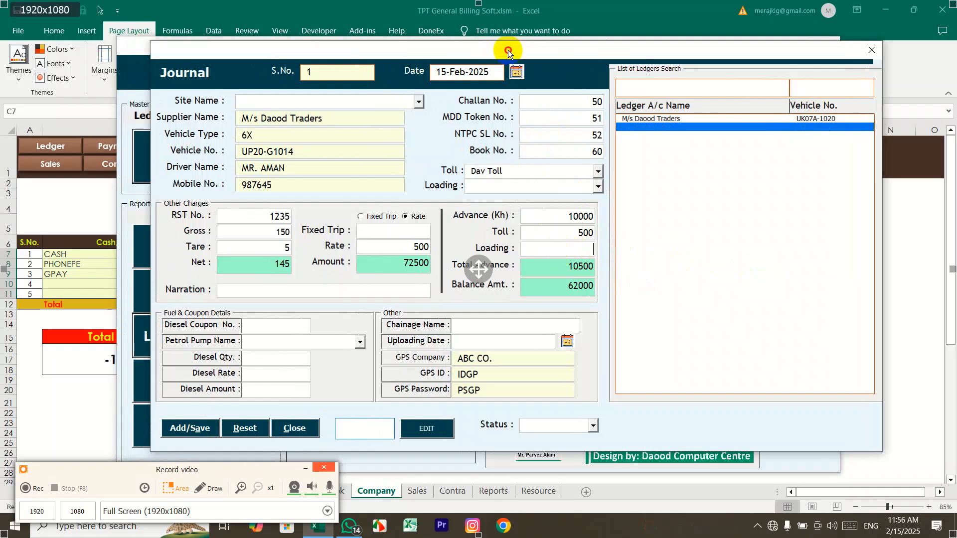
drag(507, 49, 452, 24)
Step: Enter diesel coupon 159753 from Abc Petroleum: quantity 50 at rate 100, amount 5100
click(202, 299)
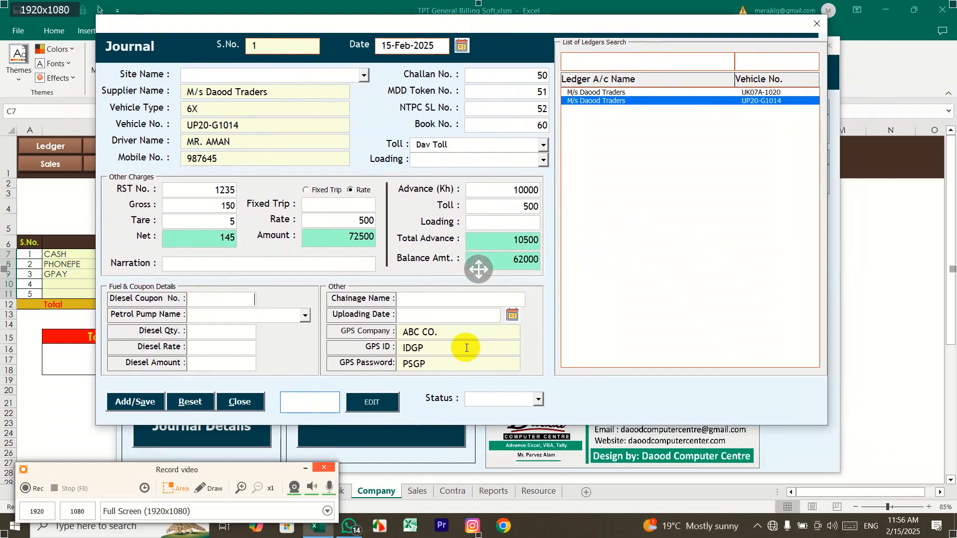
text(159753)
click(304, 315)
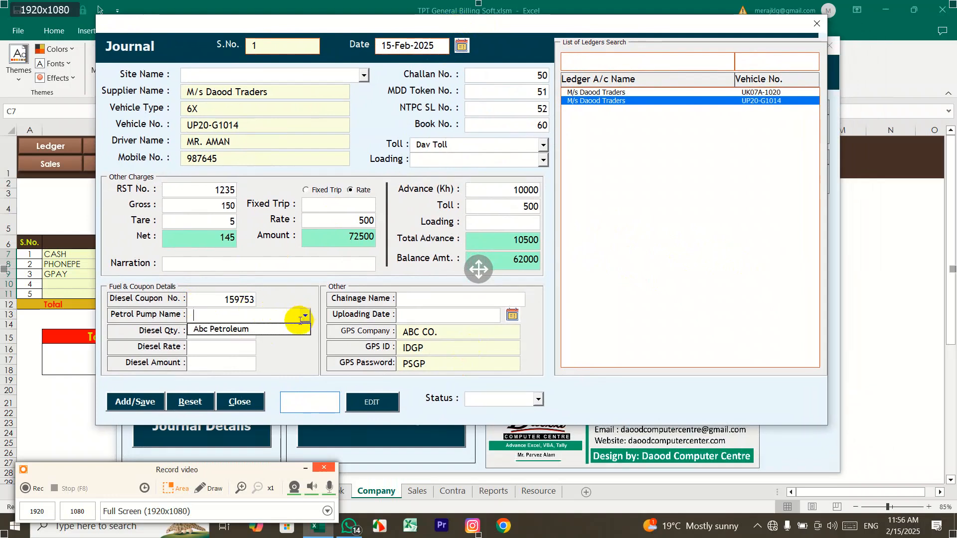
click(291, 329)
text(50)
text(1)
text(00)
click(214, 367)
text(500)
key(BackSpace)
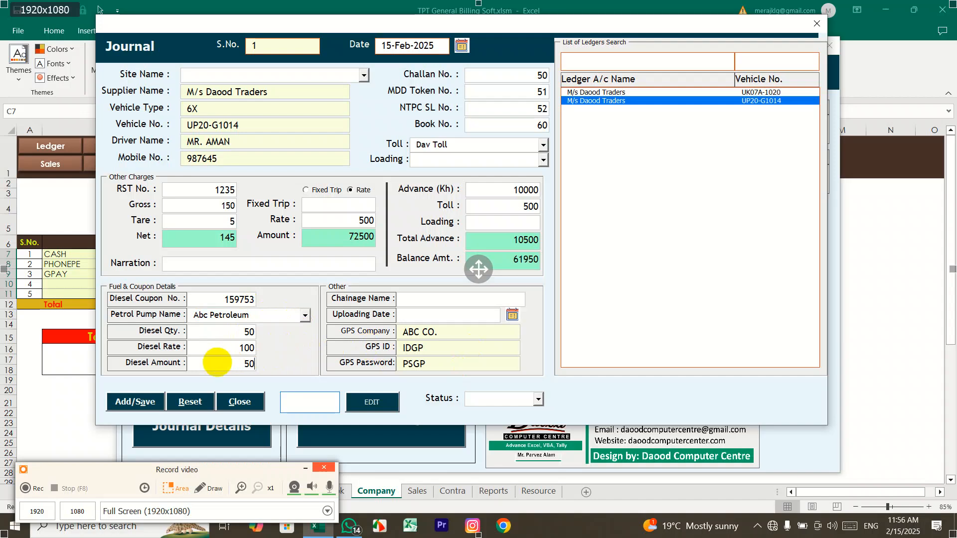
key(BackSpace)
text(100)
double_click(240, 363)
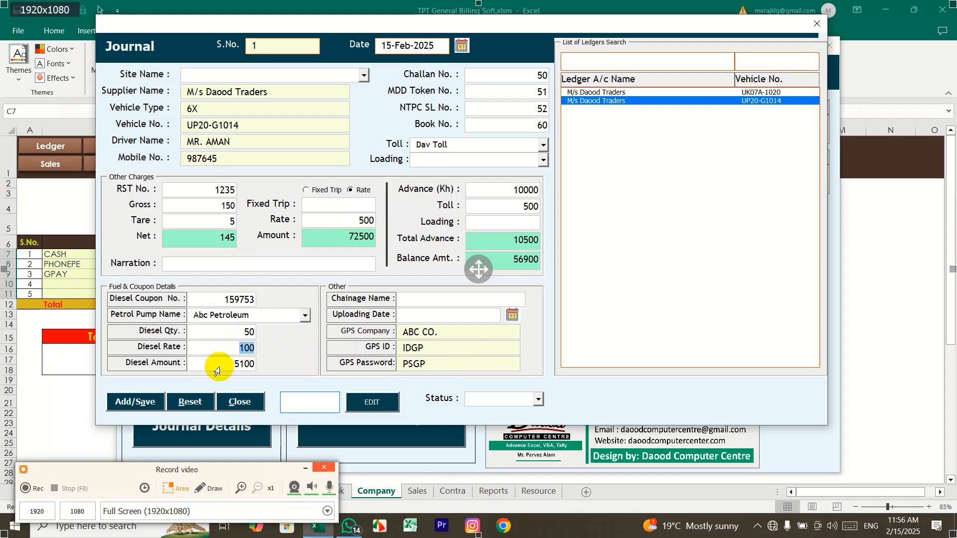
double_click(217, 354)
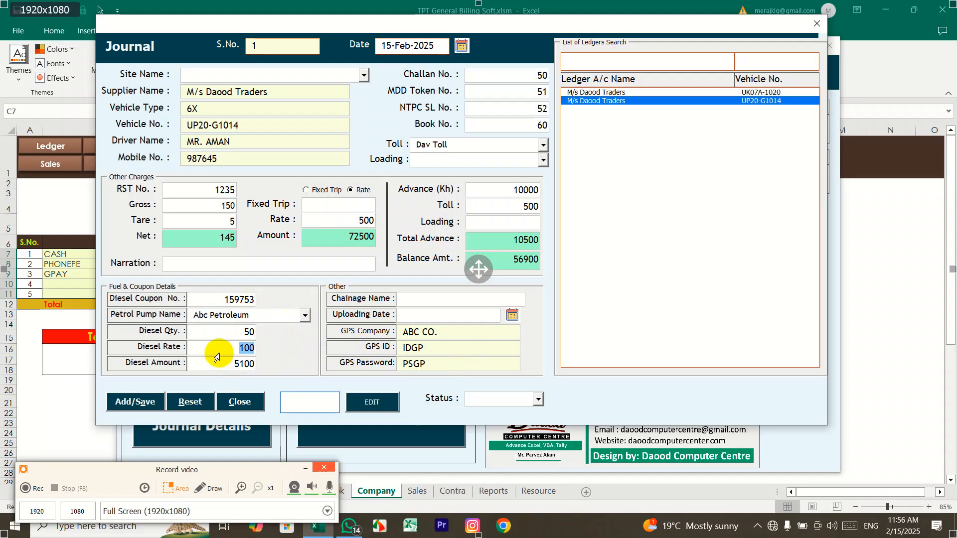
Step: Set chainage ARBAB, uploading date 16-Feb-2025, and status Incomplete
click(432, 301)
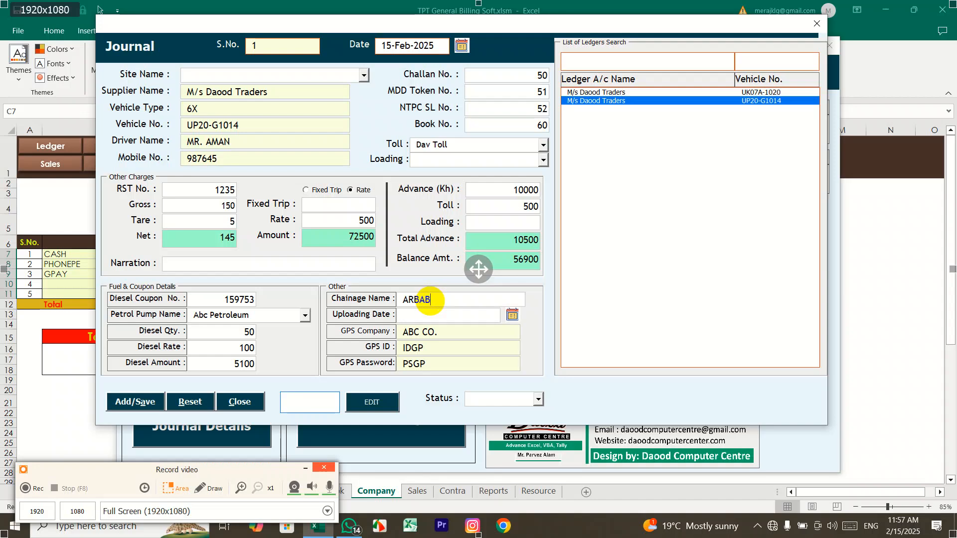
click(512, 314)
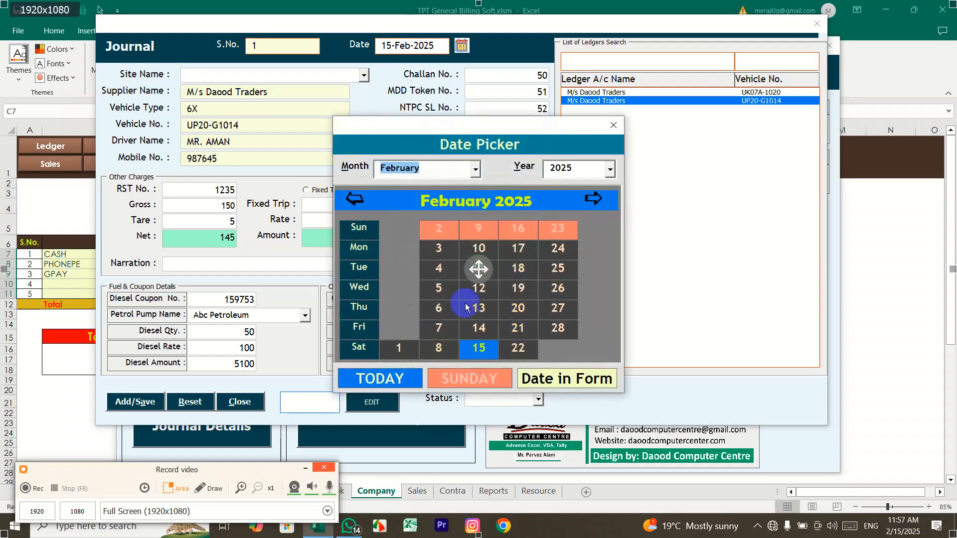
click(480, 250)
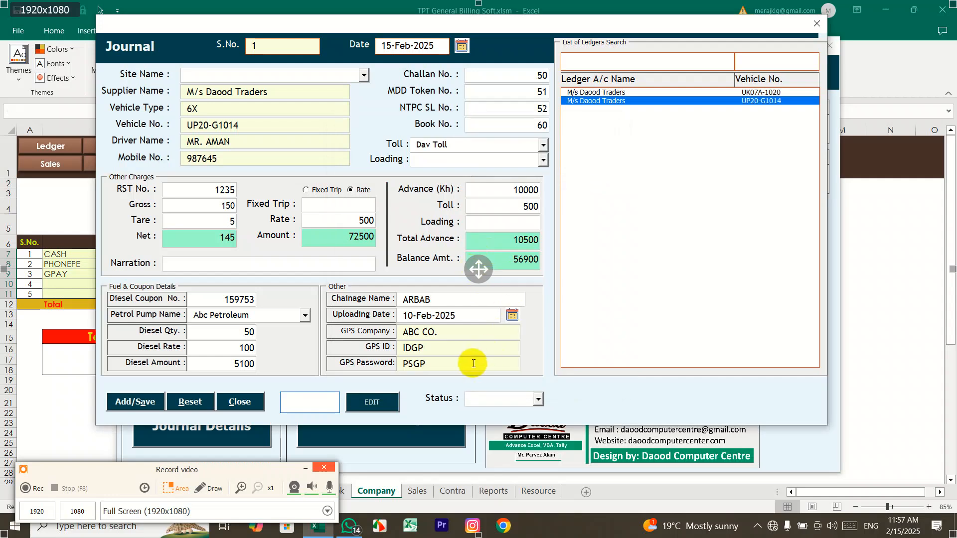
click(512, 314)
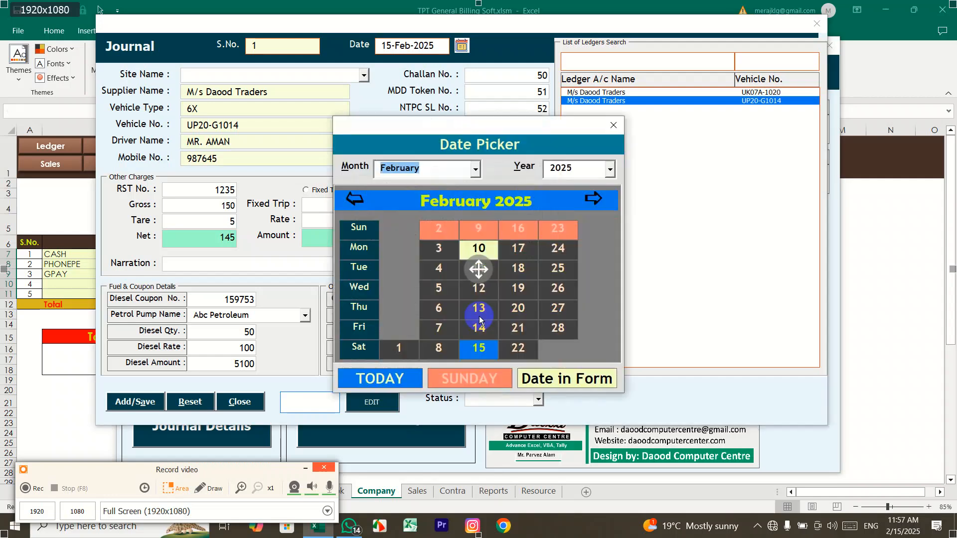
click(517, 239)
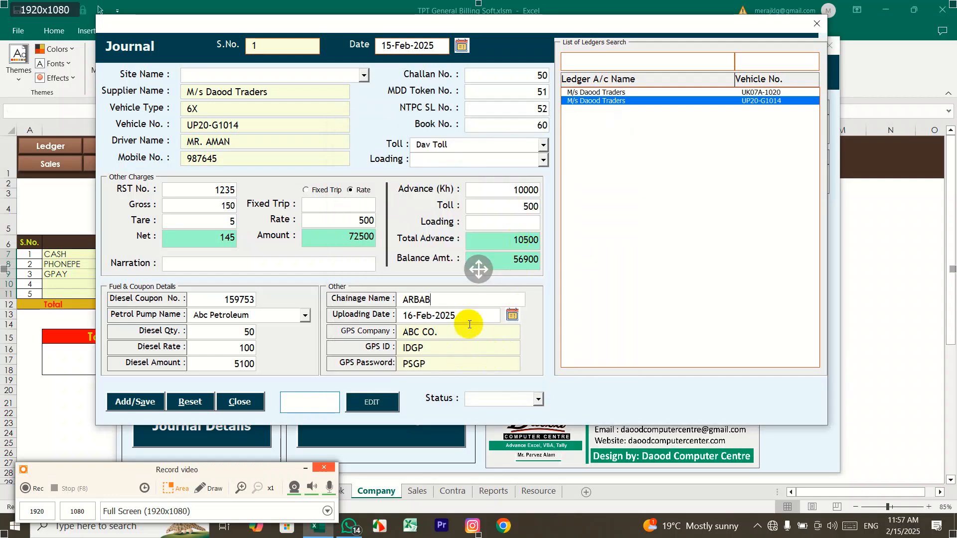
click(539, 399)
click(481, 411)
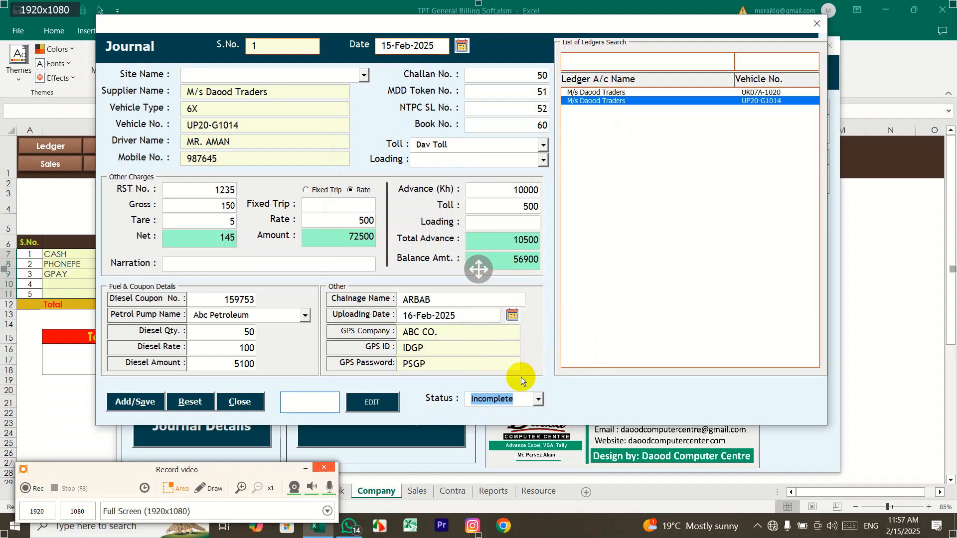
Step: After the blank-site warning, set Site Name to Site-1 and save journal entry 1
click(158, 401)
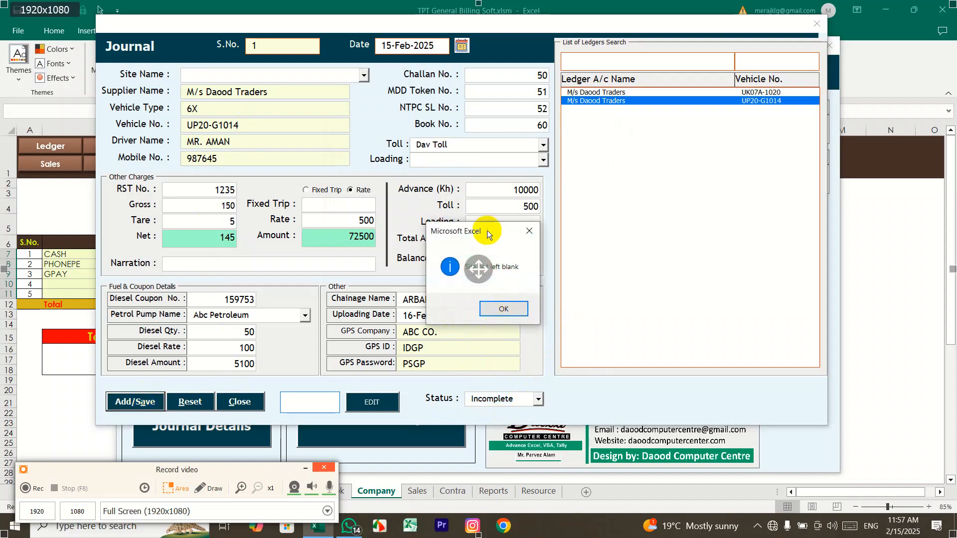
drag(488, 230, 510, 176)
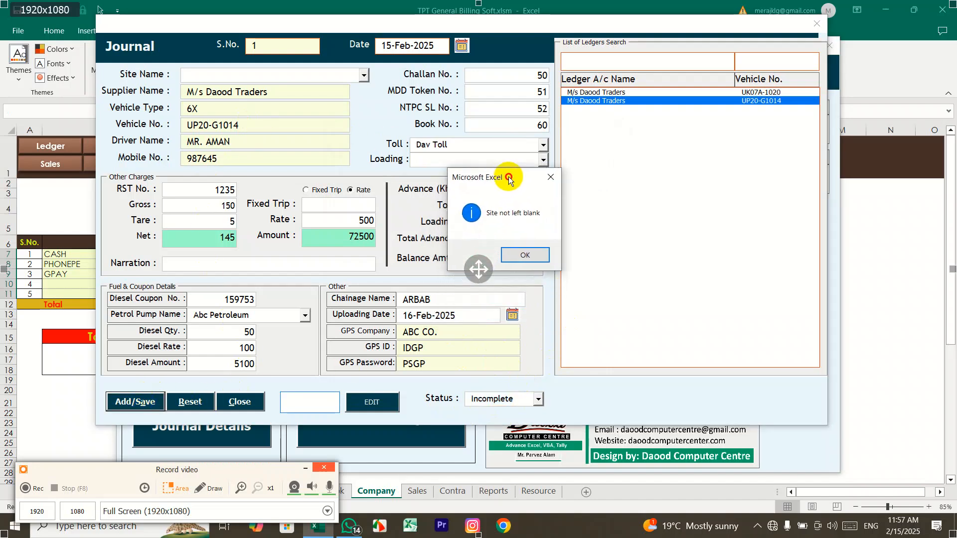
click(518, 255)
click(364, 76)
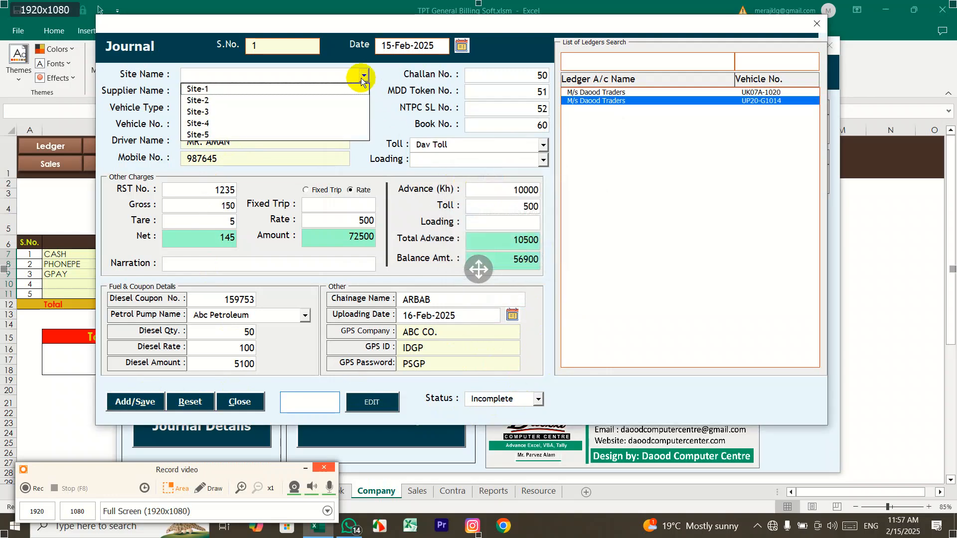
click(331, 94)
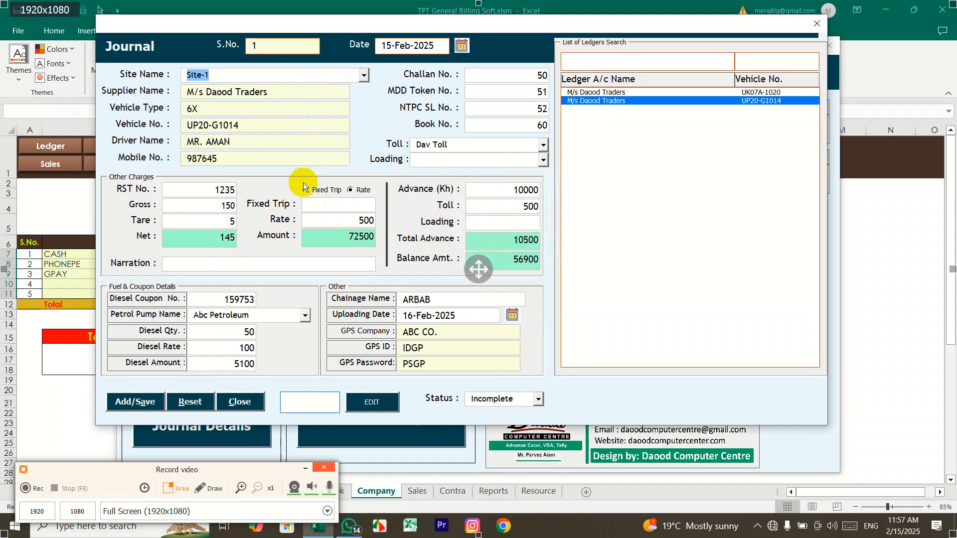
click(151, 404)
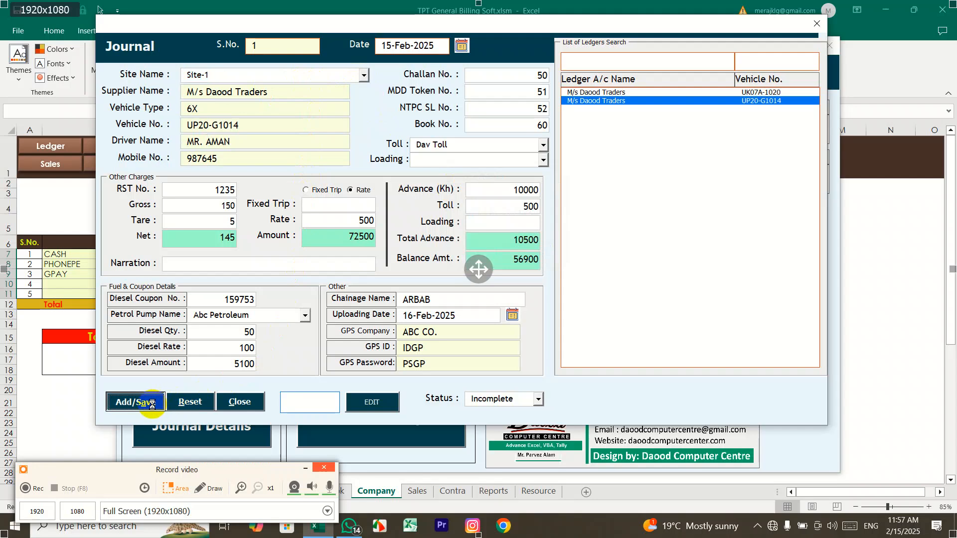
Step: Confirm the save, close the blank Journal form, and reopen Journal Entry to edit a record
click(508, 300)
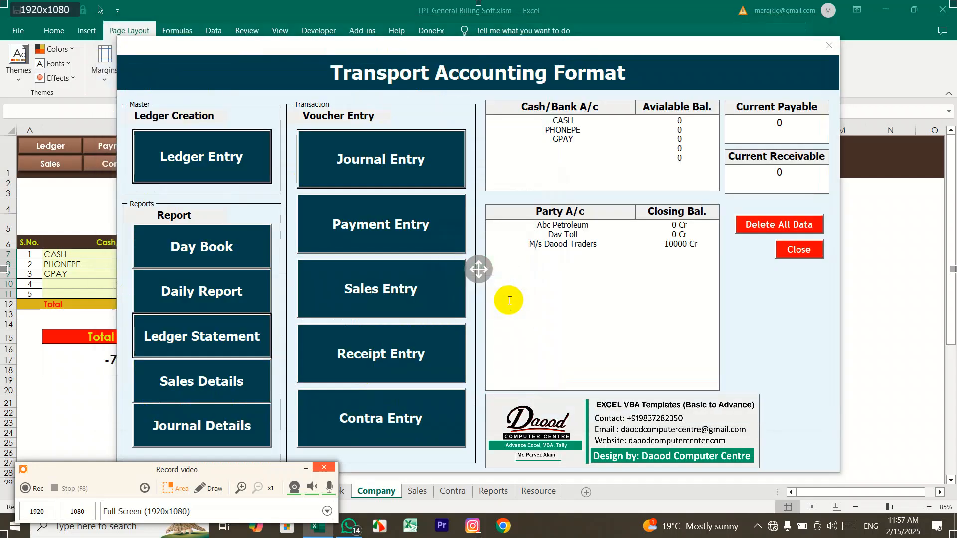
click(829, 46)
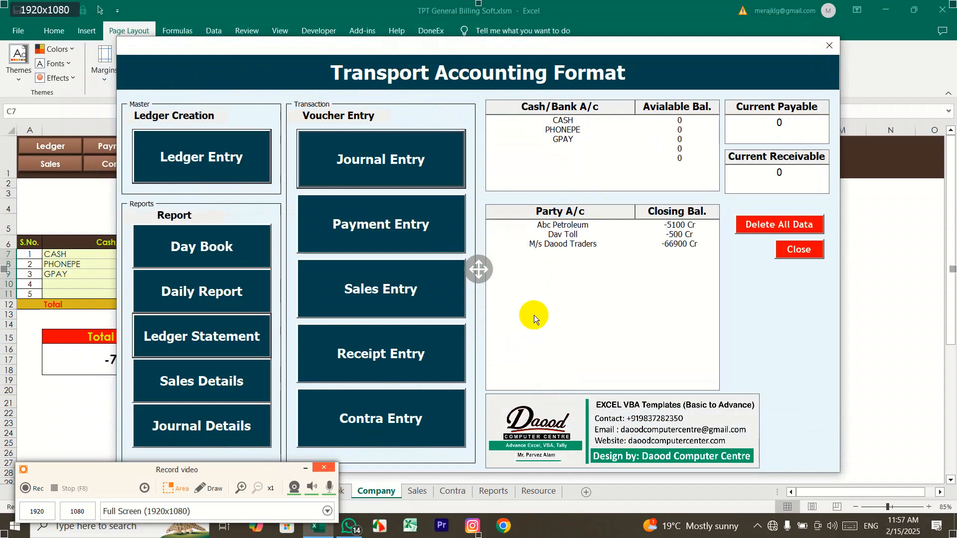
click(407, 176)
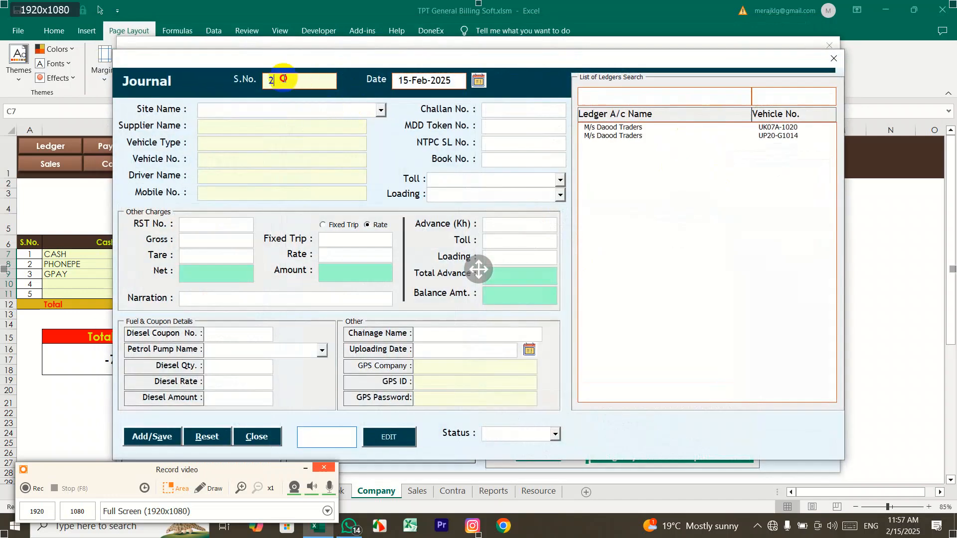
click(349, 436)
text(1)
click(386, 437)
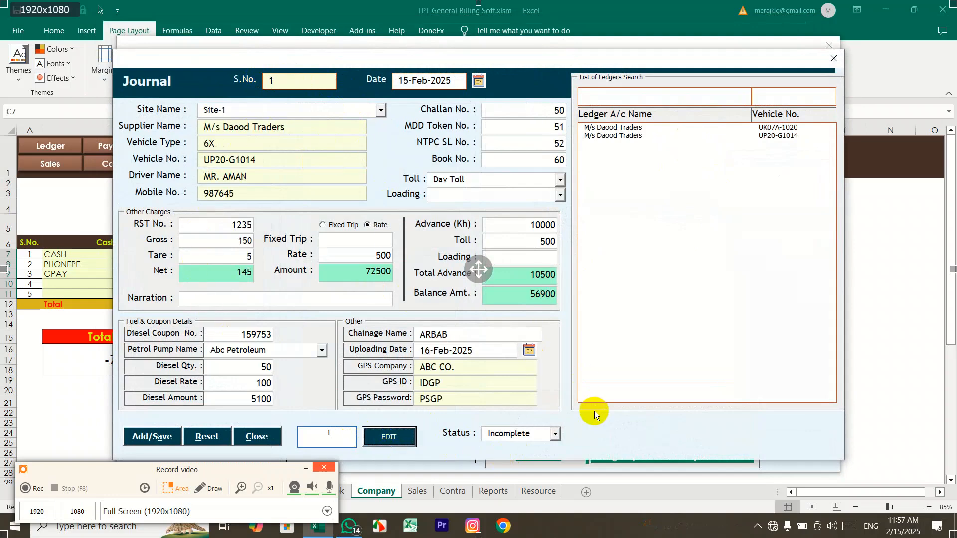
click(656, 127)
click(656, 135)
click(655, 128)
click(655, 135)
click(654, 128)
click(654, 135)
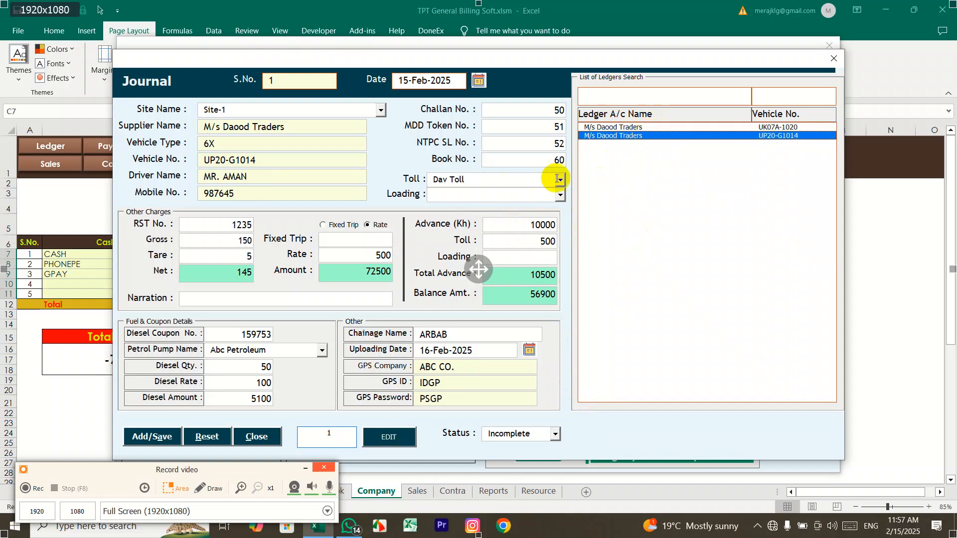
click(834, 60)
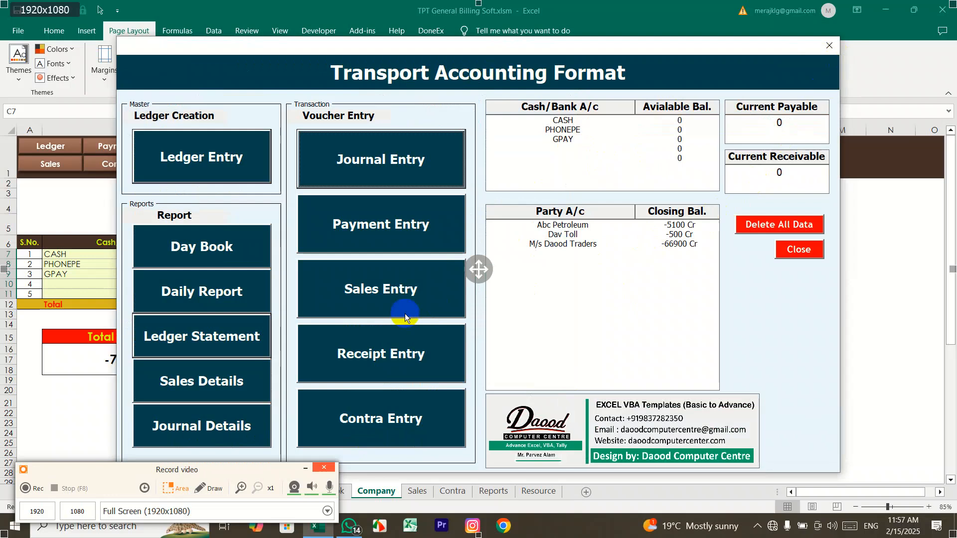
click(200, 337)
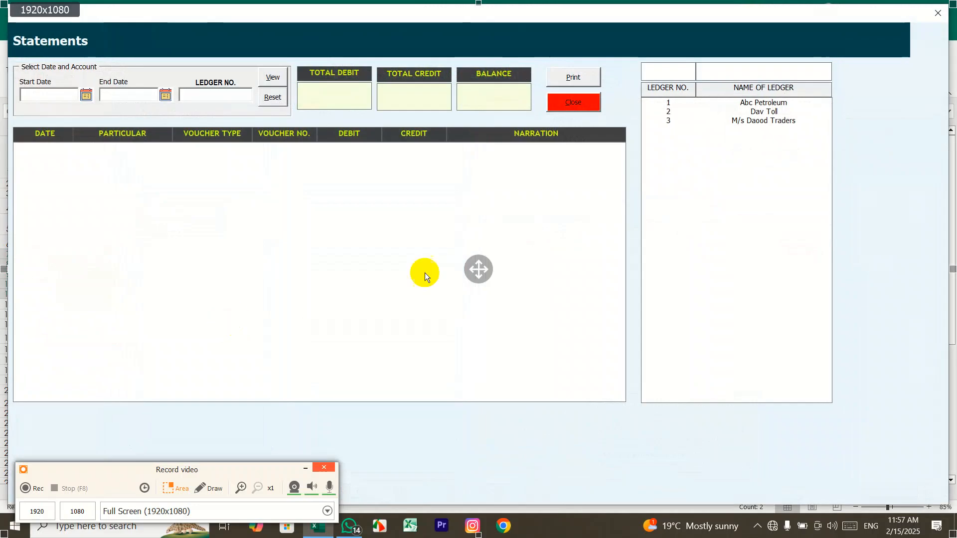
click(749, 122)
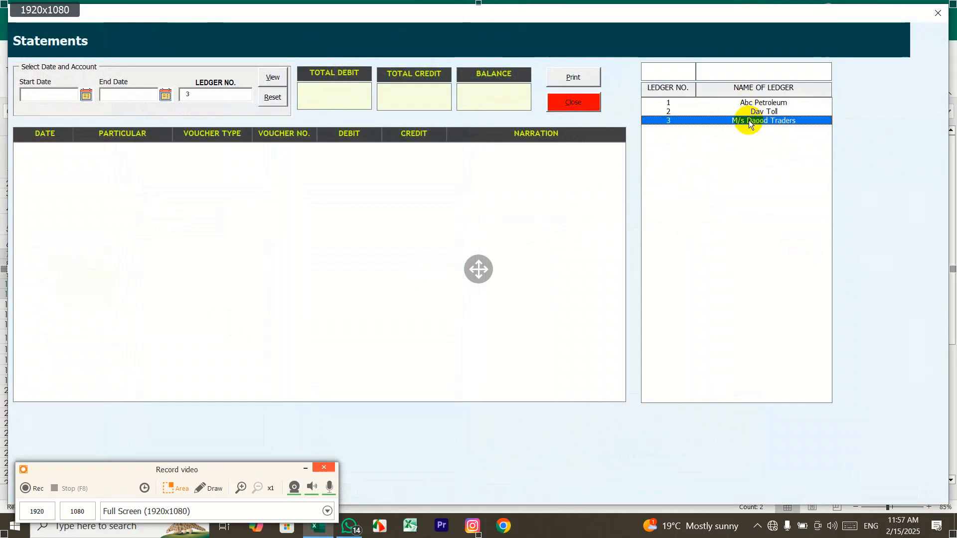
click(86, 95)
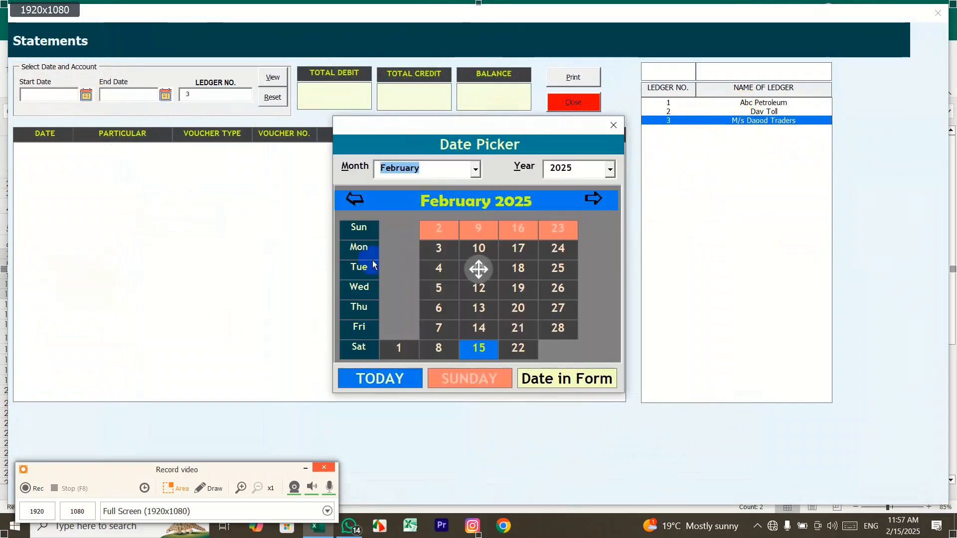
click(399, 348)
click(165, 94)
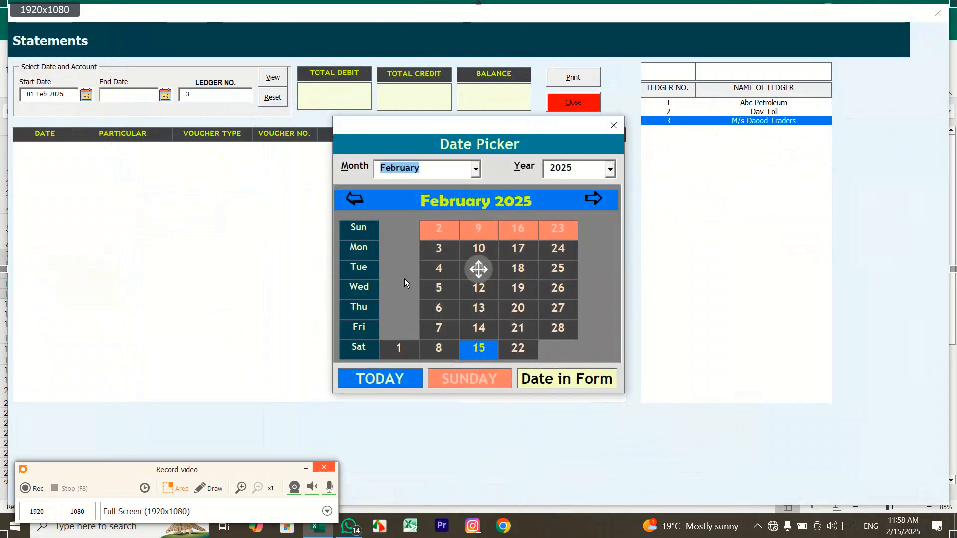
click(518, 348)
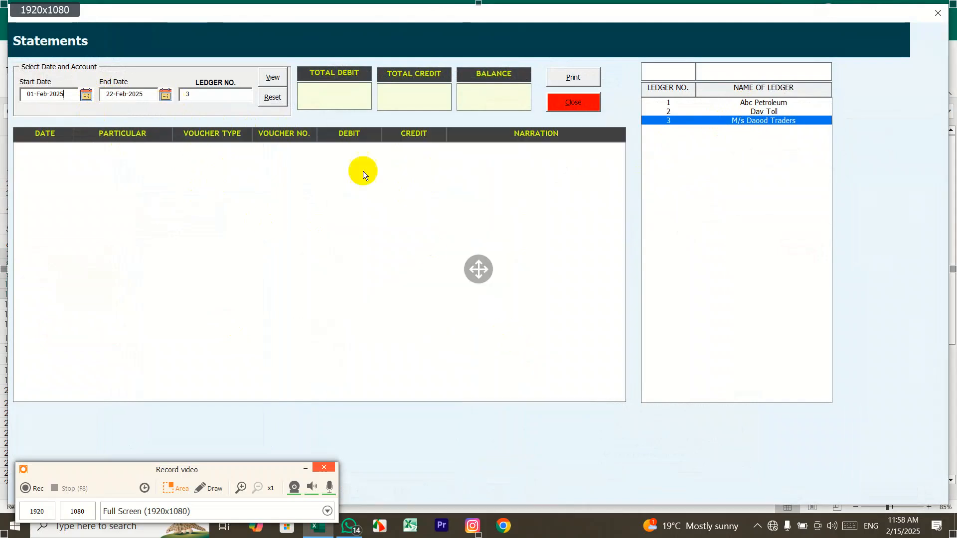
click(285, 79)
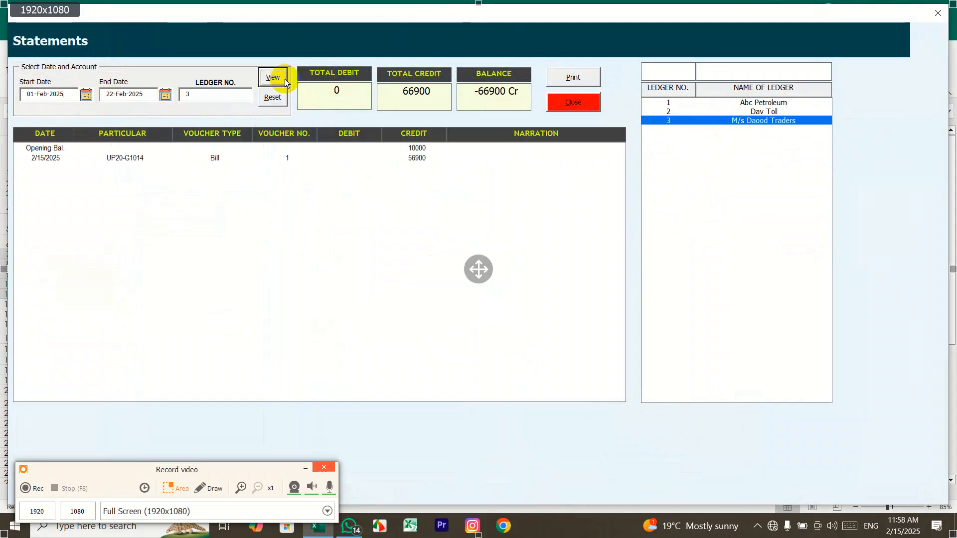
click(408, 150)
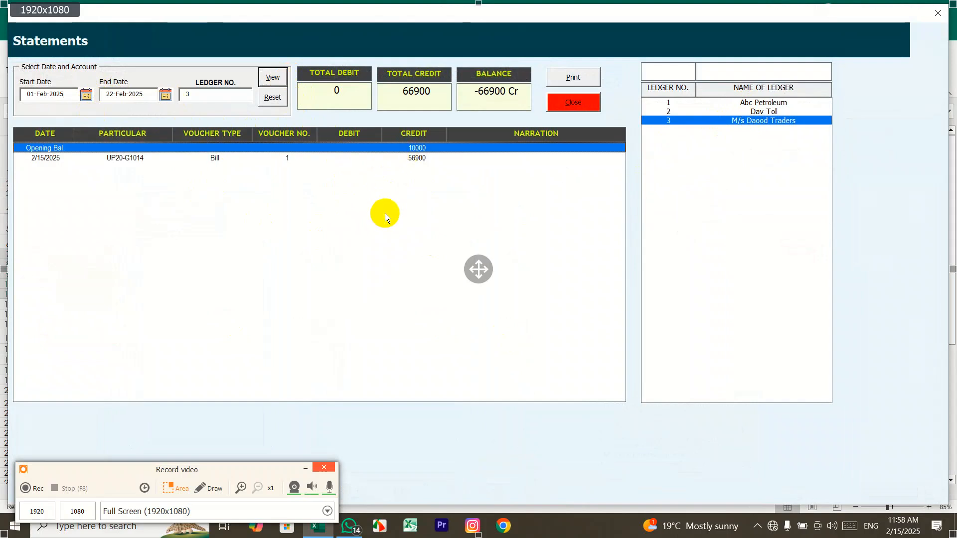
click(428, 158)
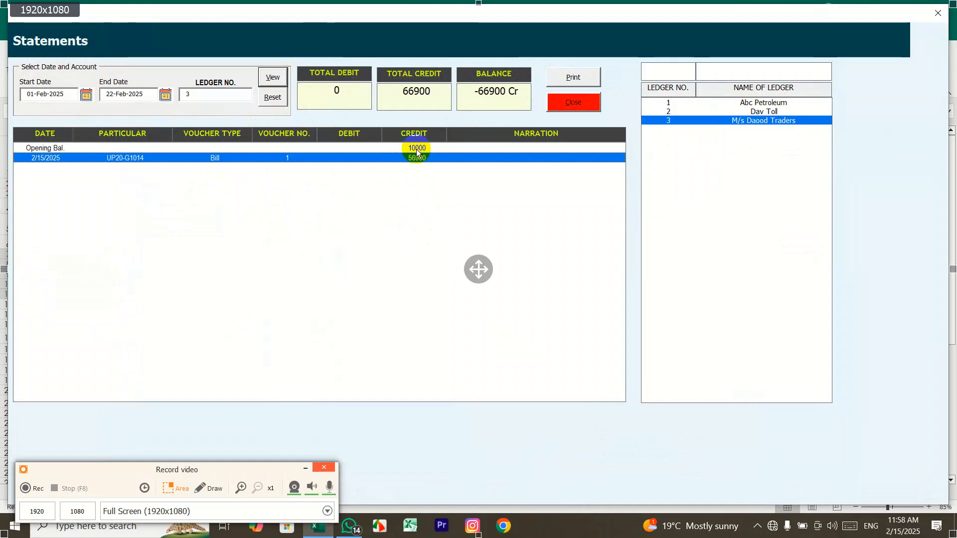
click(937, 14)
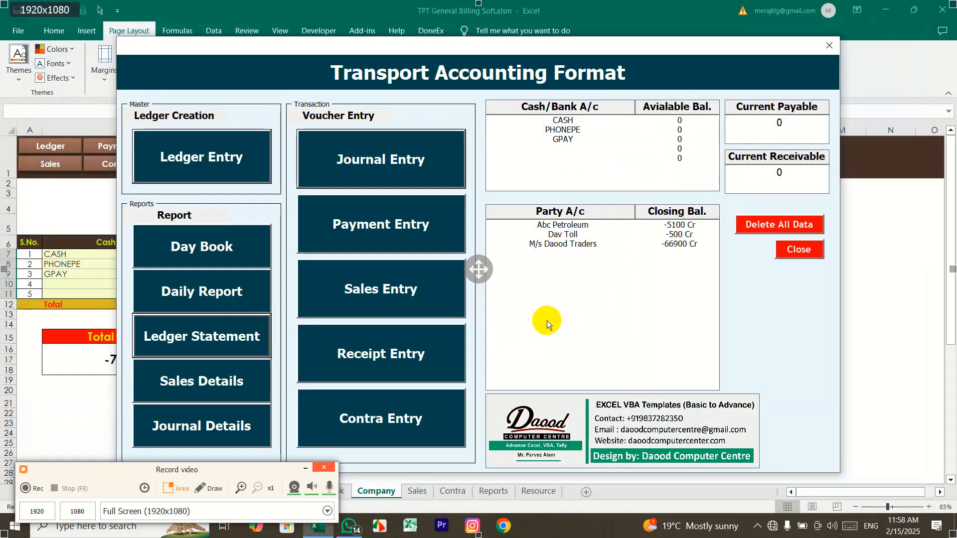
click(384, 160)
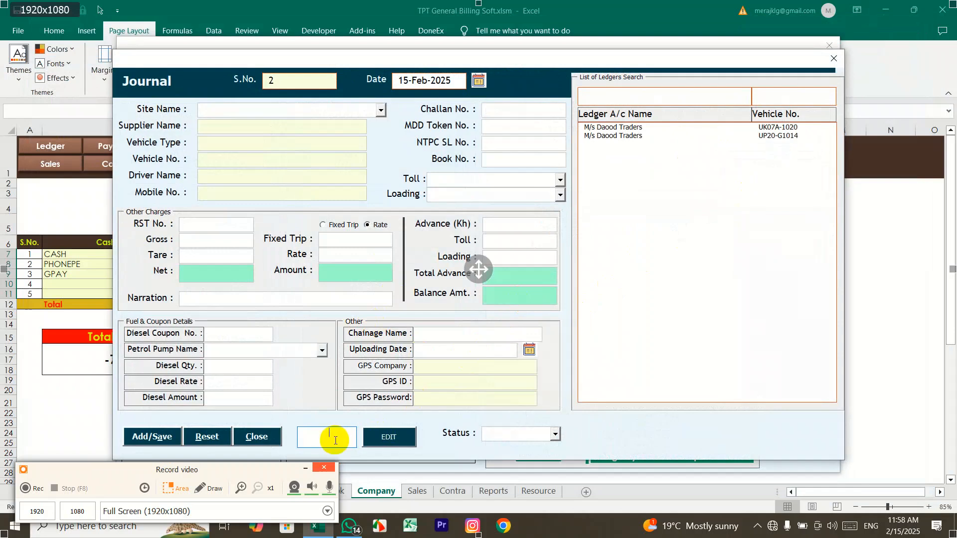
click(391, 435)
click(270, 301)
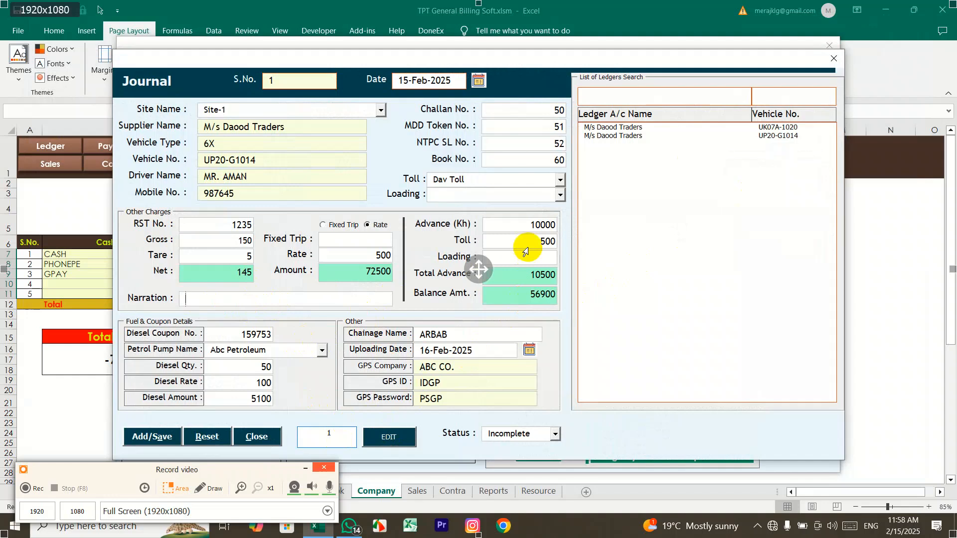
click(834, 58)
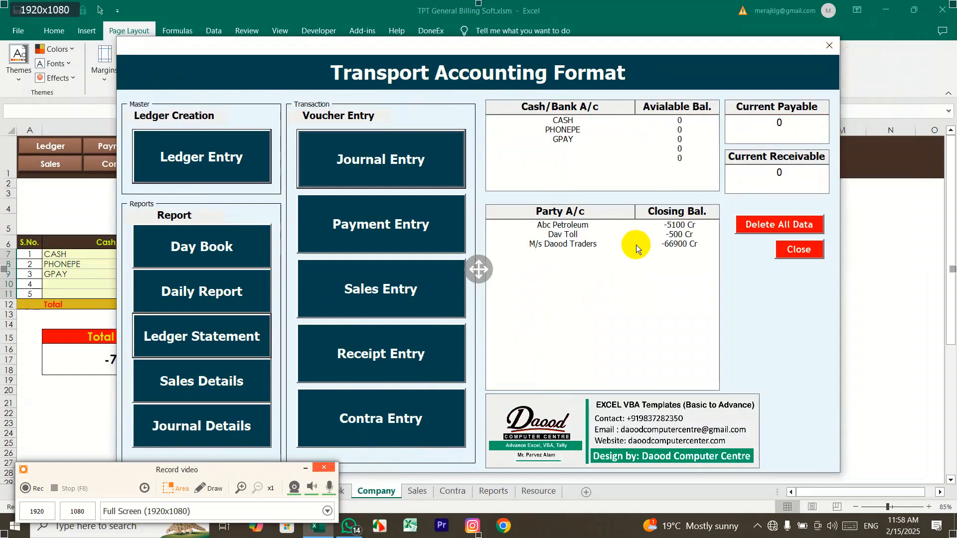
Step: Record a 20000 CASH payment to M/s Daood Traders with a narration
click(411, 230)
click(576, 168)
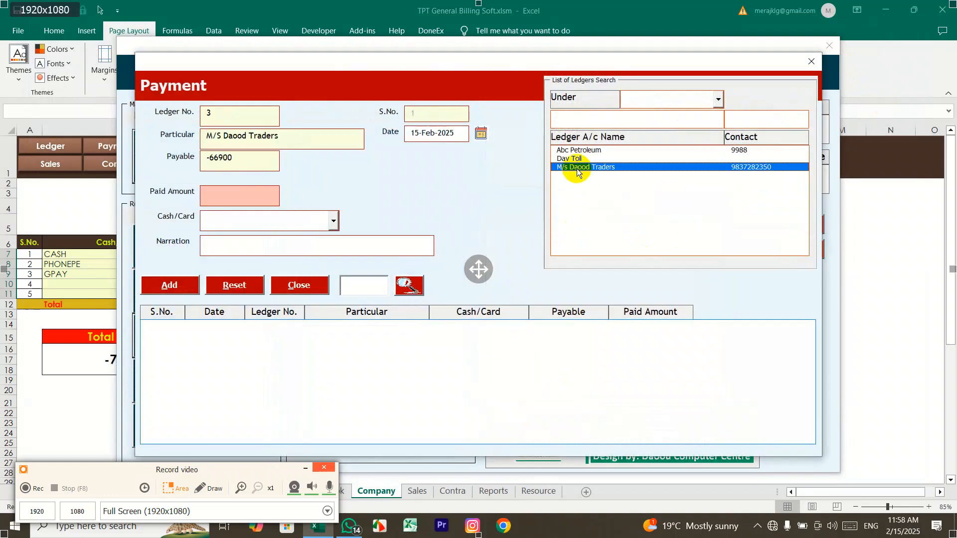
click(220, 197)
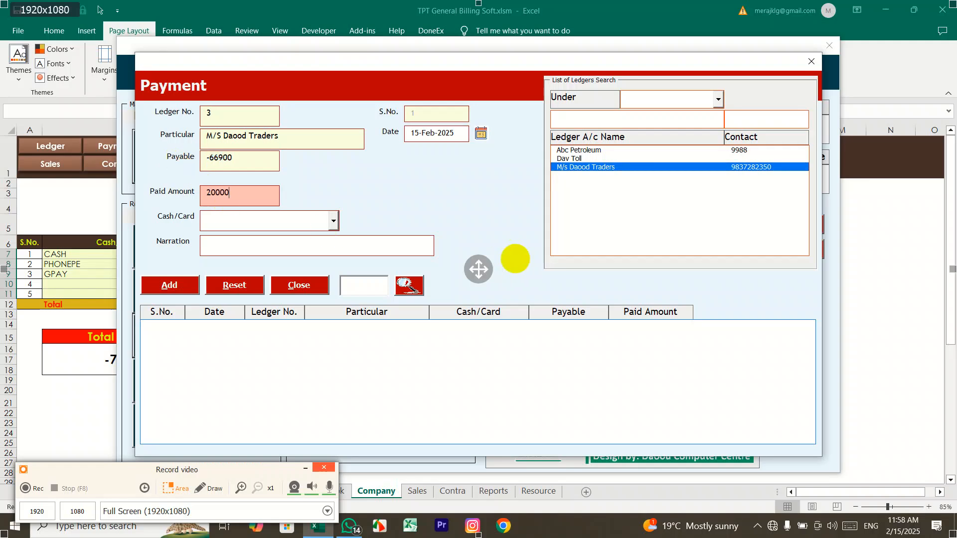
click(333, 220)
click(314, 237)
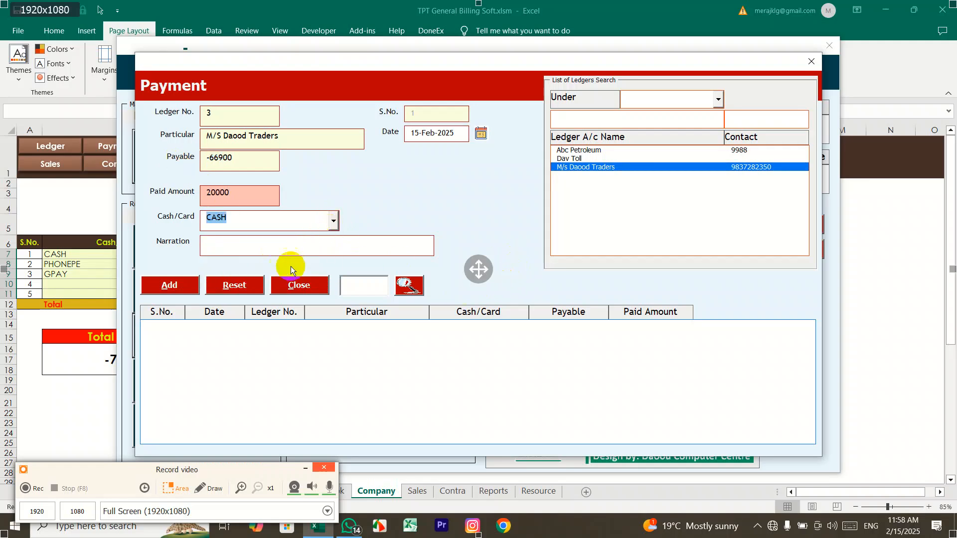
click(233, 252)
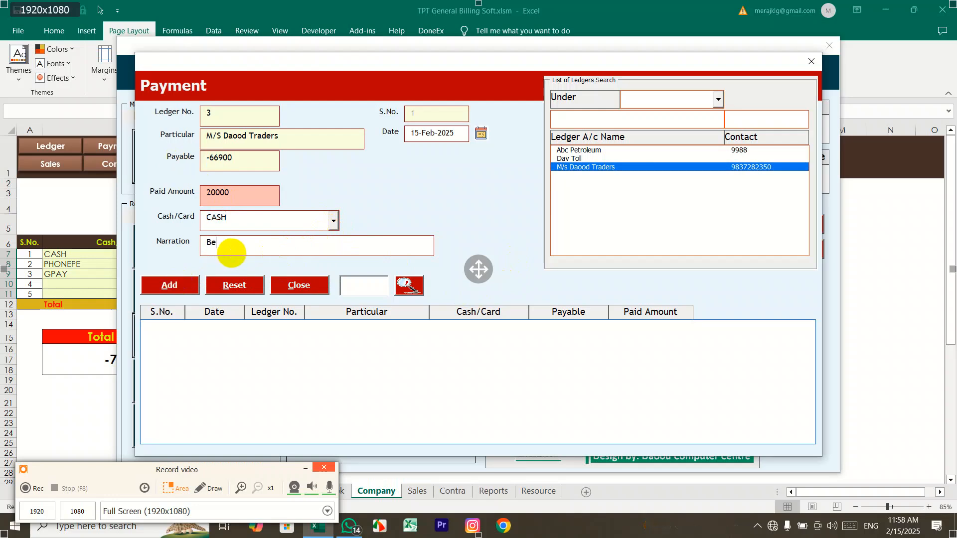
click(184, 284)
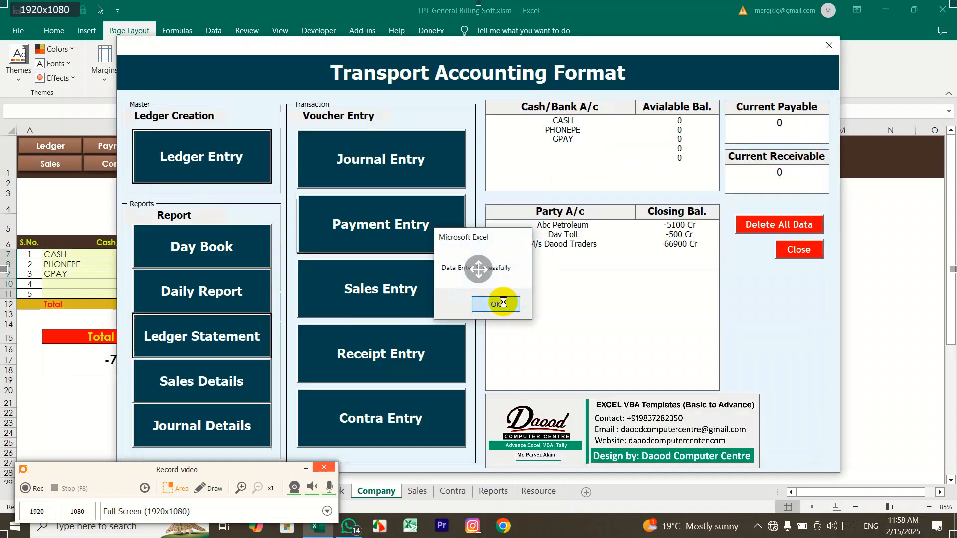
click(498, 303)
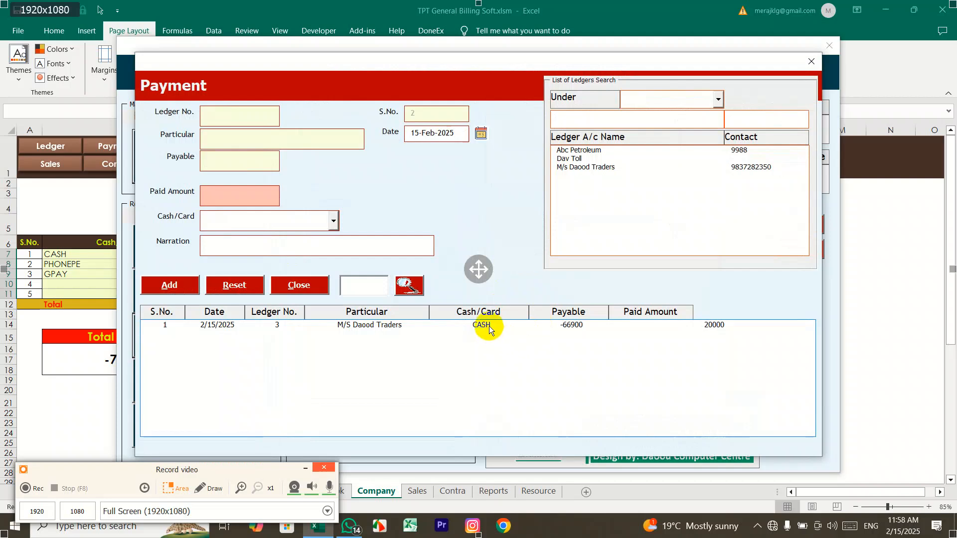
Step: Reload the saved 20000 payment to check it, then close the Payment Entry form
click(488, 327)
click(409, 286)
drag(254, 195, 154, 200)
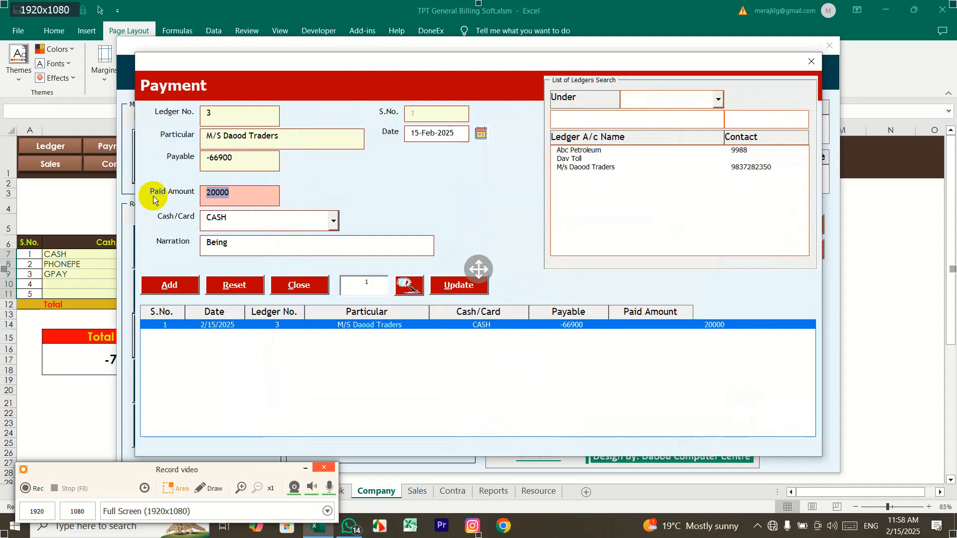
click(305, 292)
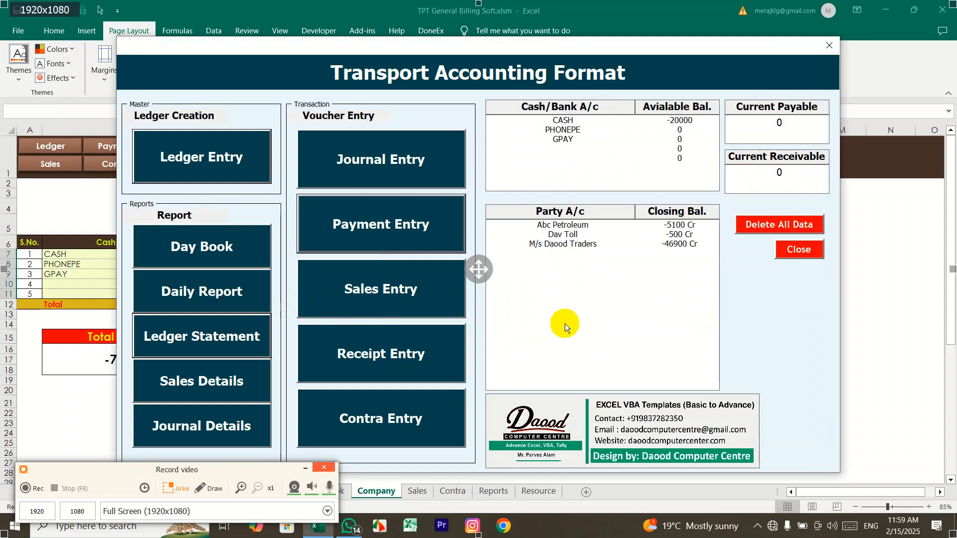
click(396, 305)
click(242, 343)
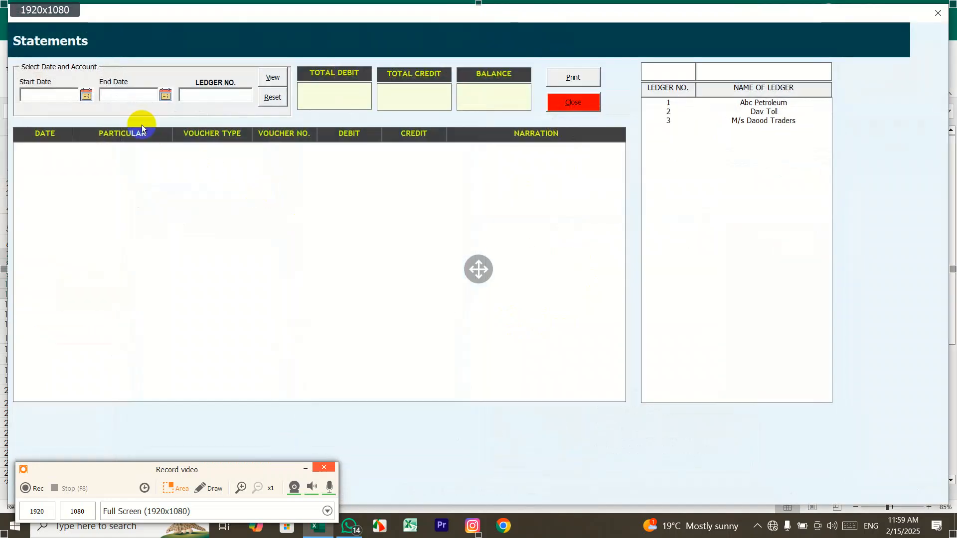
click(88, 95)
click(404, 345)
click(85, 94)
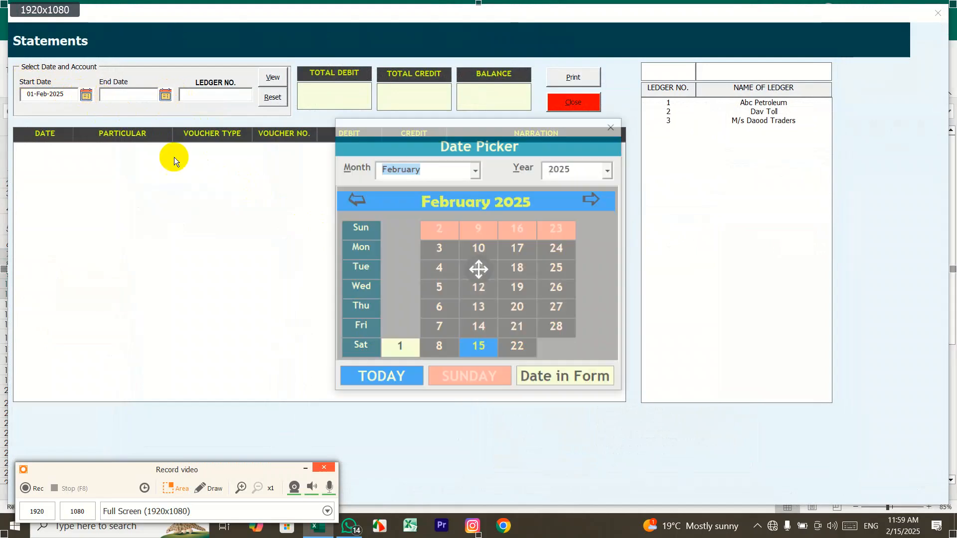
click(479, 347)
click(166, 94)
click(477, 345)
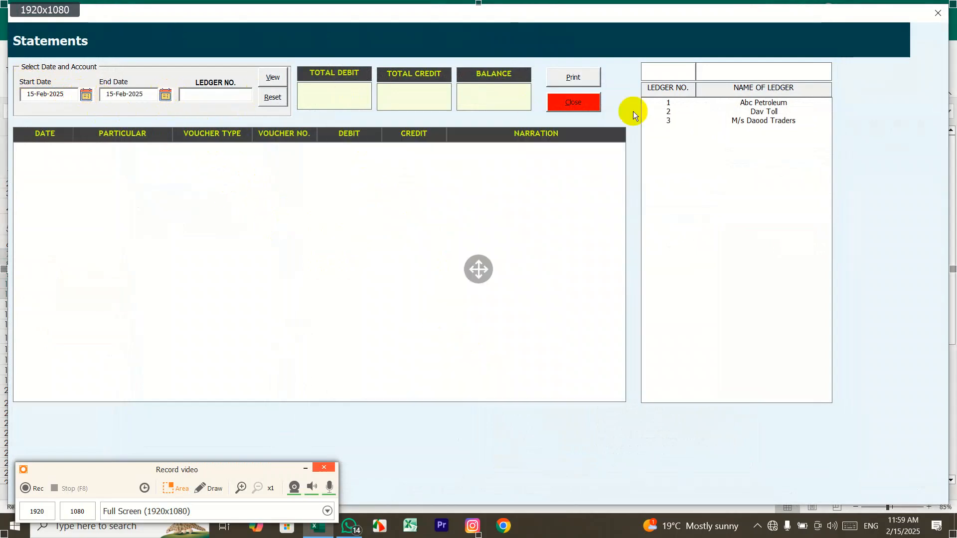
click(720, 121)
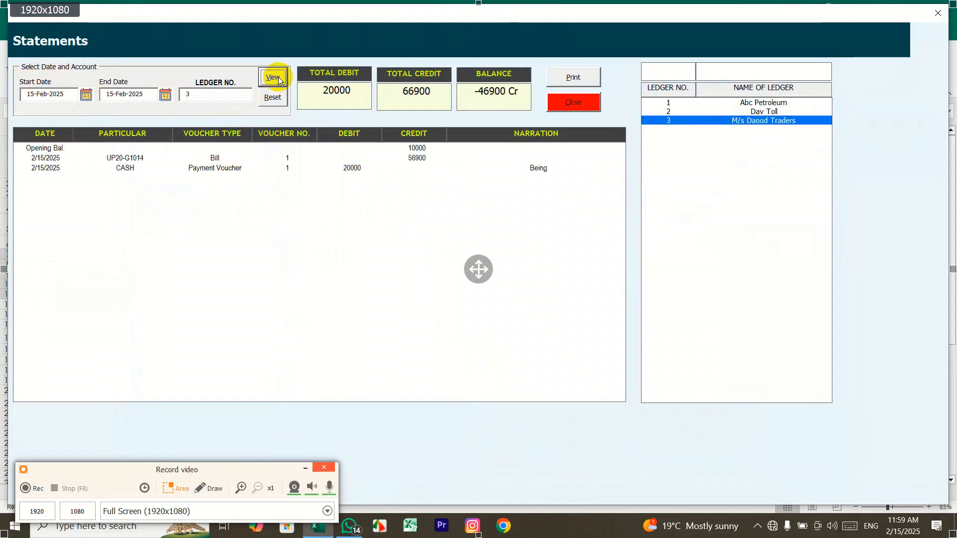
click(395, 148)
click(392, 158)
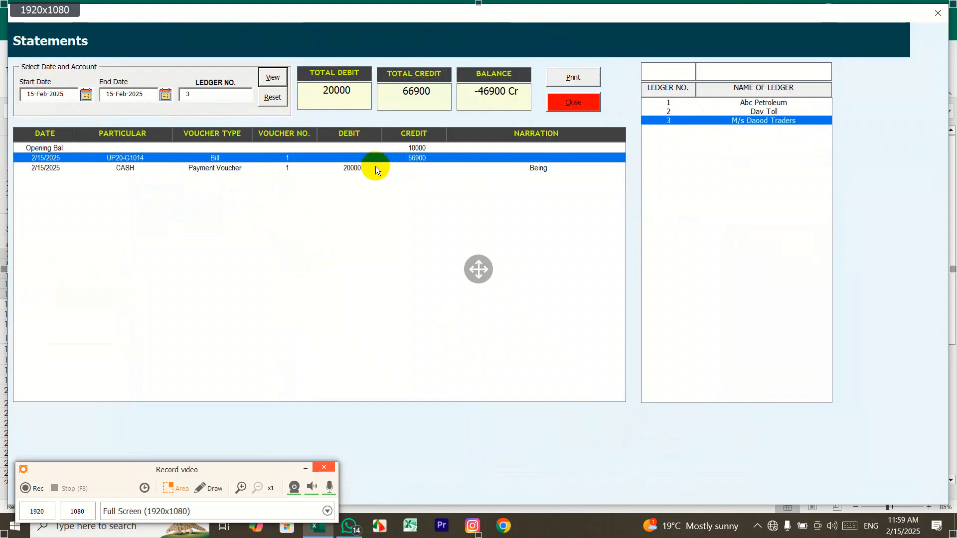
click(375, 167)
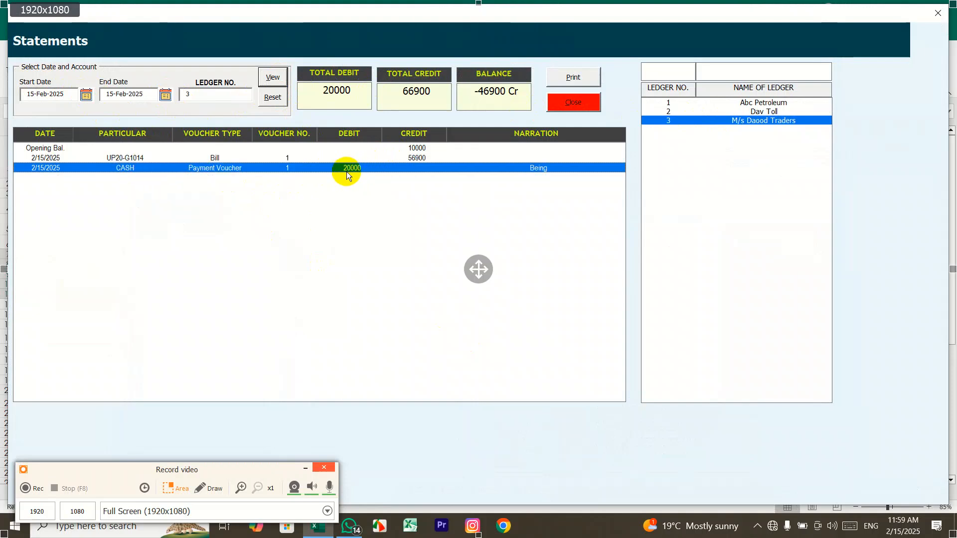
click(464, 97)
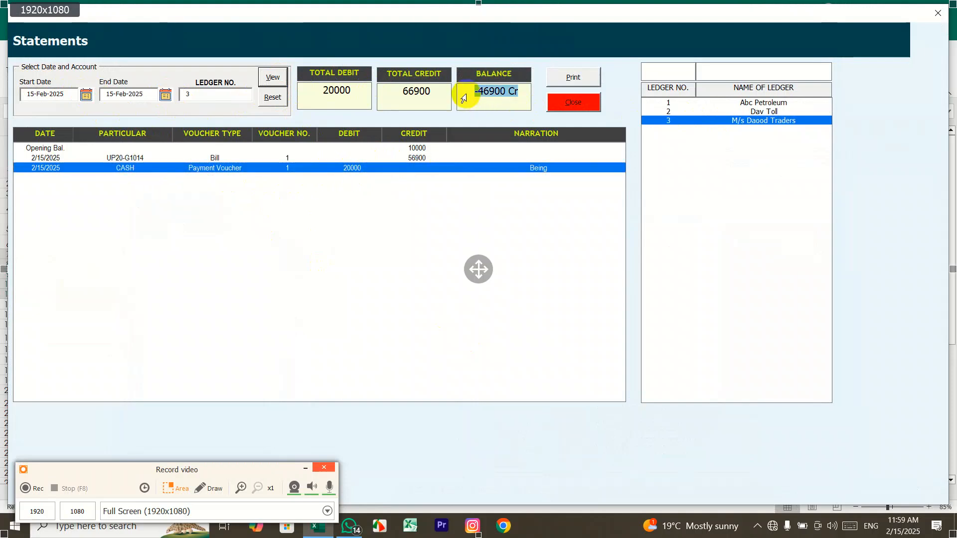
click(591, 101)
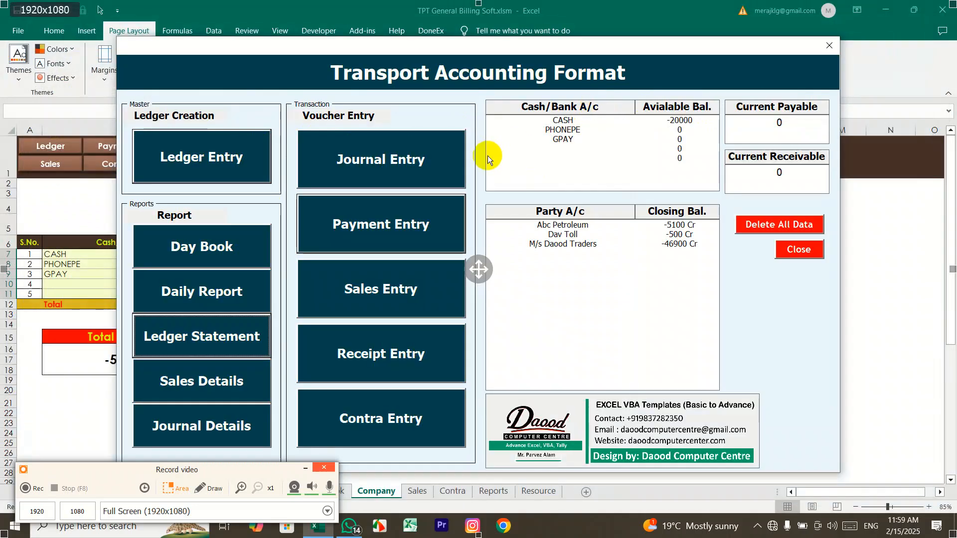
Step: View Abc Petroleum's ledger statement for 15–24 Feb 2025 showing -5100 Cr, then close it
click(253, 288)
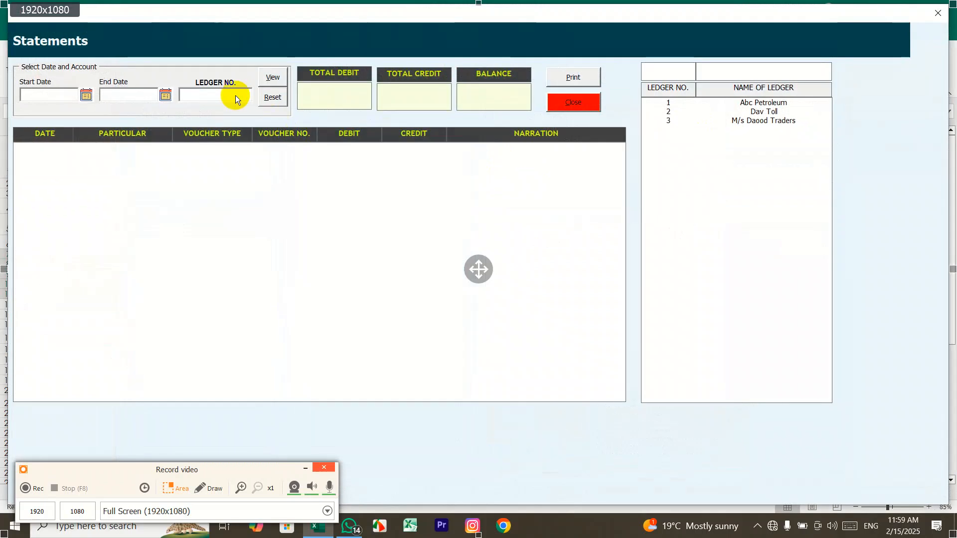
click(758, 103)
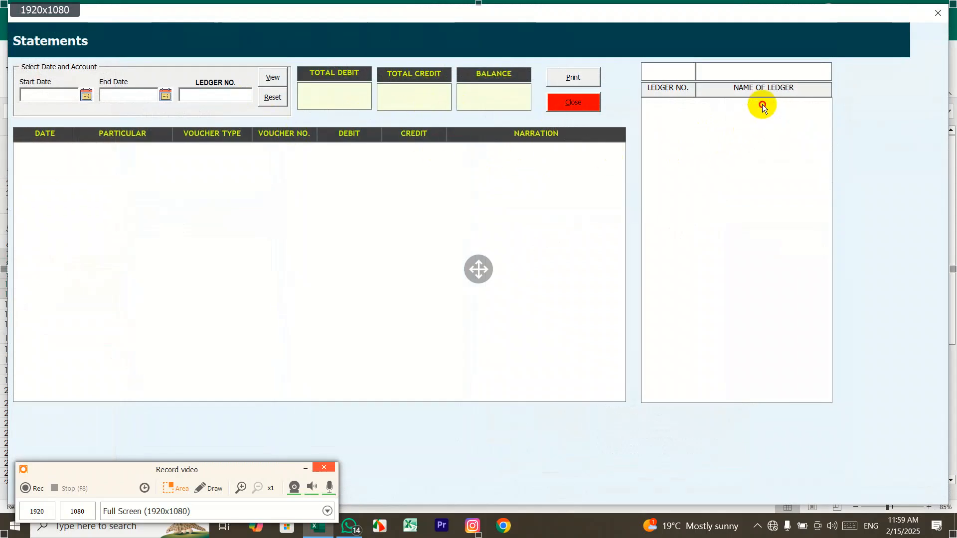
click(86, 95)
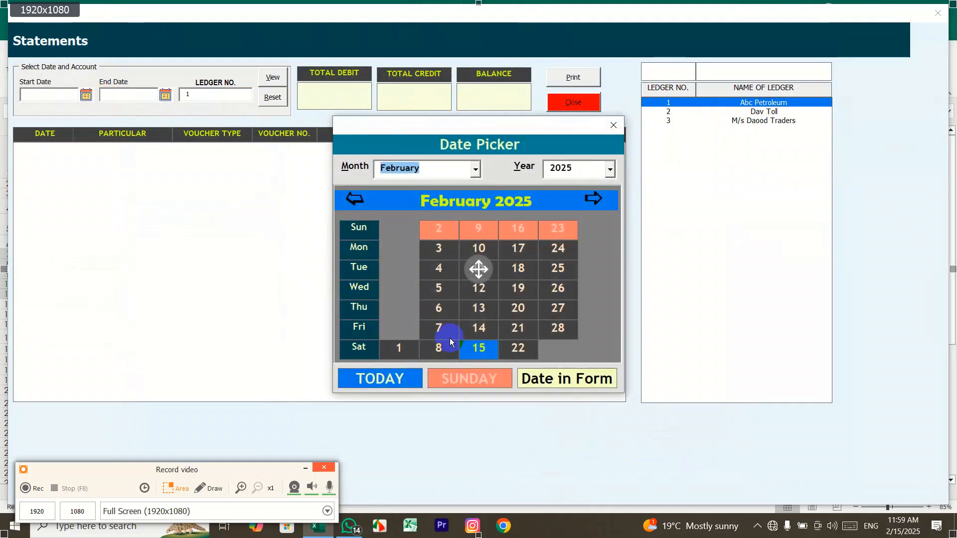
click(468, 344)
click(166, 95)
click(543, 248)
click(276, 80)
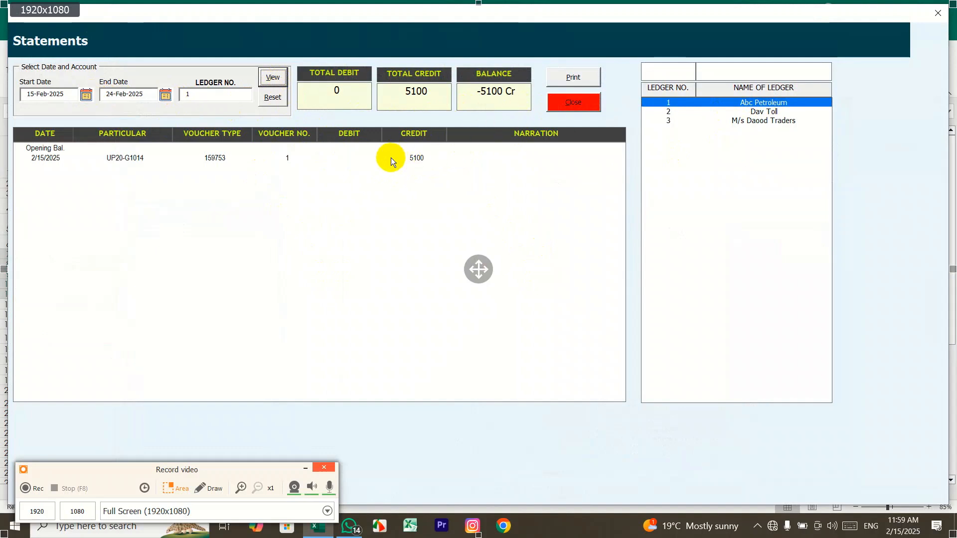
click(574, 101)
Step: Pay Abc Petroleum 10000 via PHONEPE with a reference-number narration, then open Ledger Statement
click(438, 234)
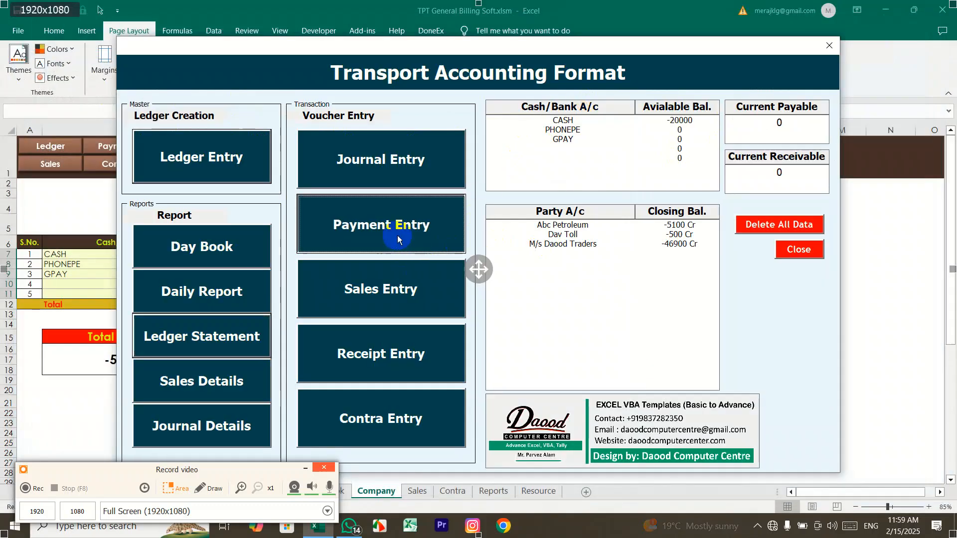
click(598, 150)
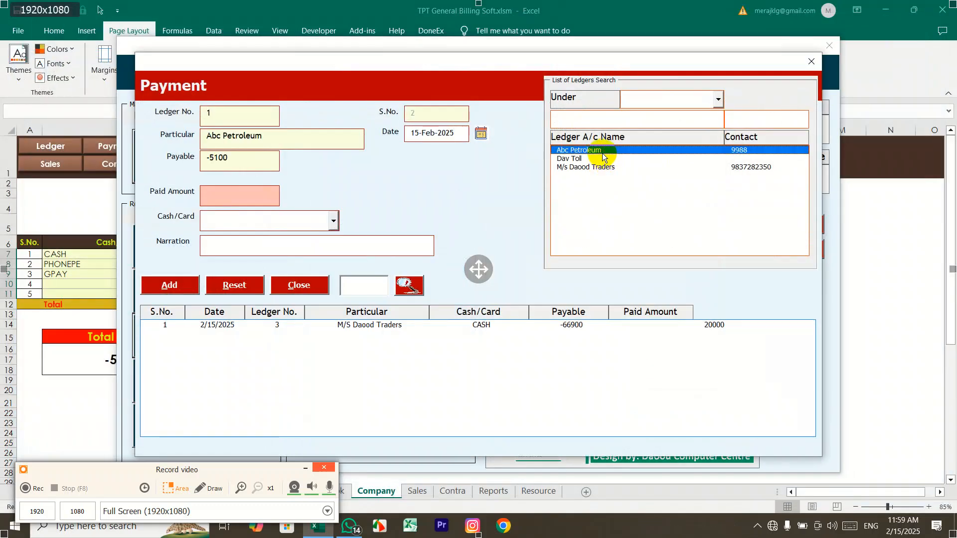
text(10000)
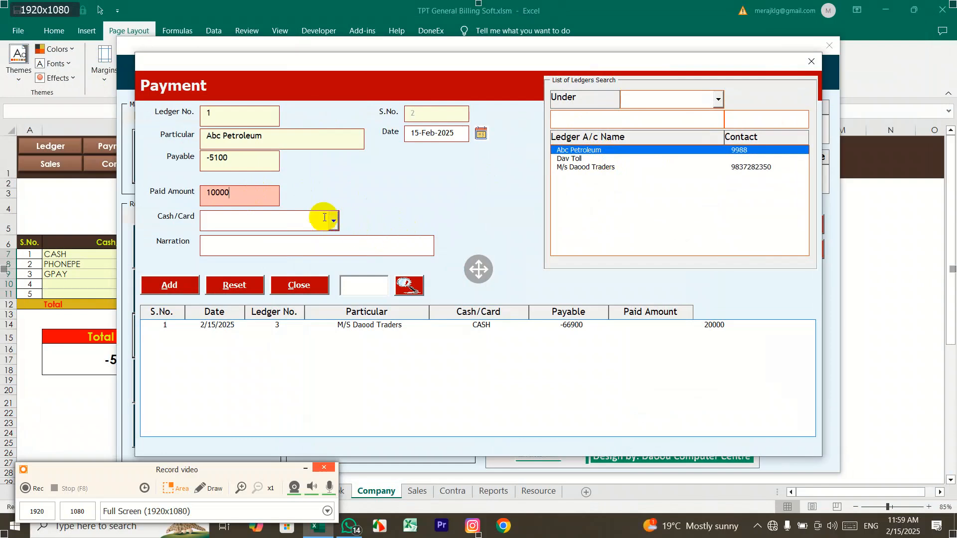
click(333, 220)
click(309, 241)
click(207, 245)
text(Ref)
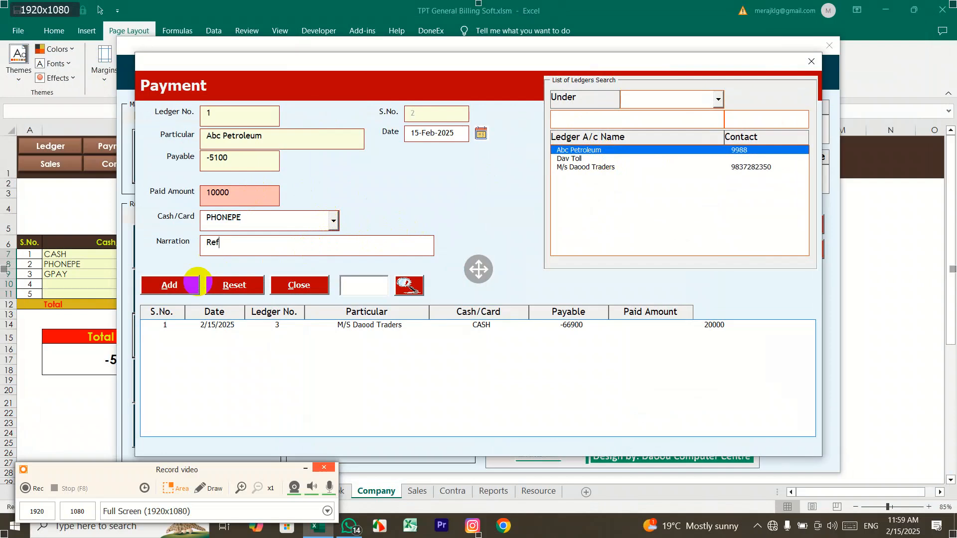
text(#12345678)
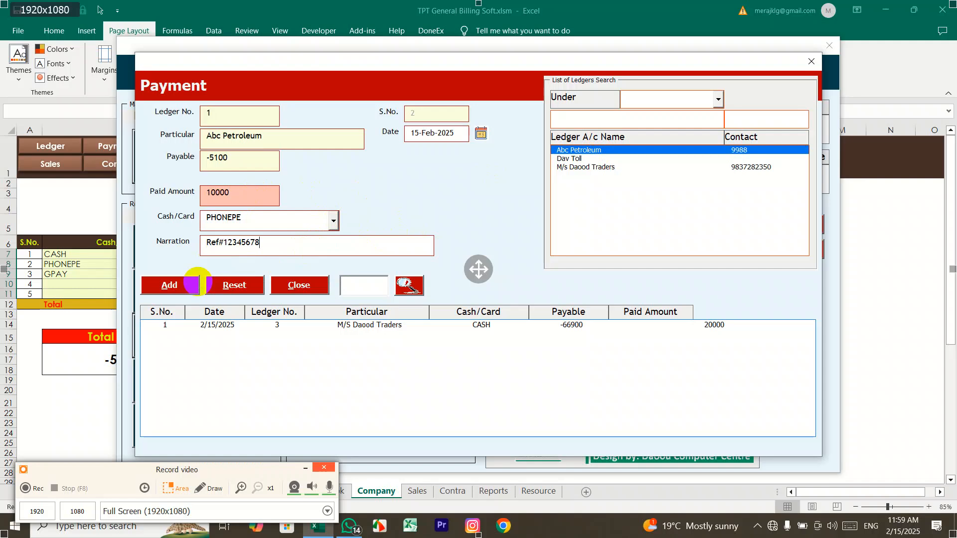
click(172, 285)
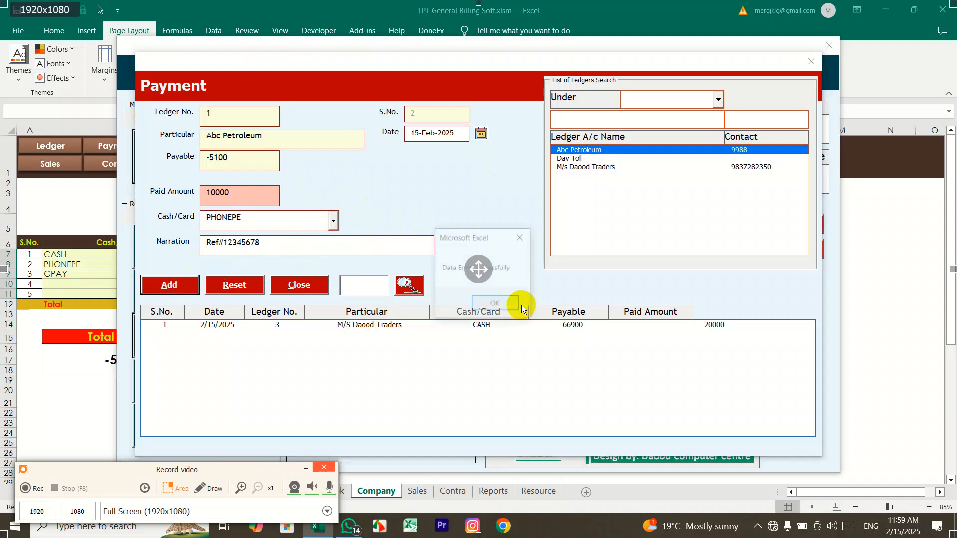
click(503, 305)
click(813, 64)
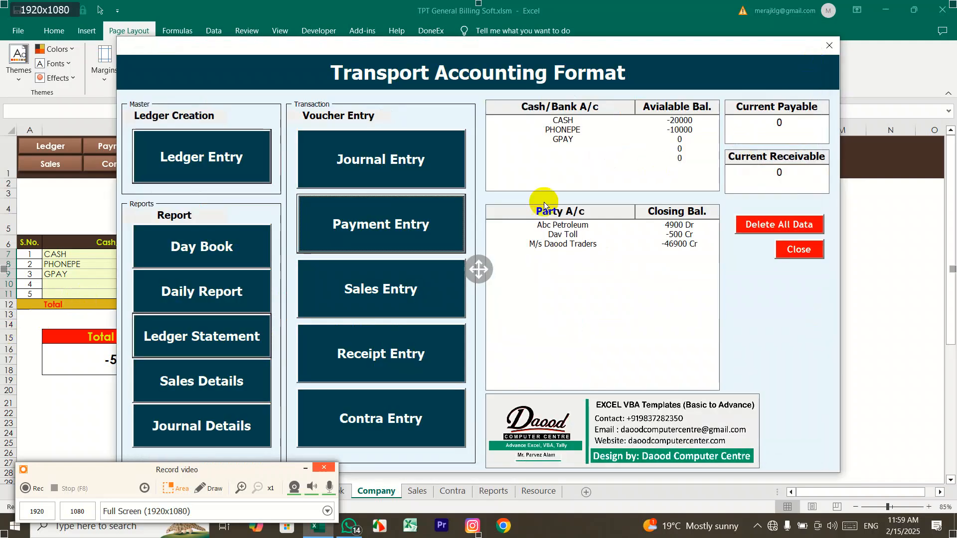
click(251, 335)
Step: Show Abc Petroleum's ledger statement for 05–19 Feb 2025
click(705, 103)
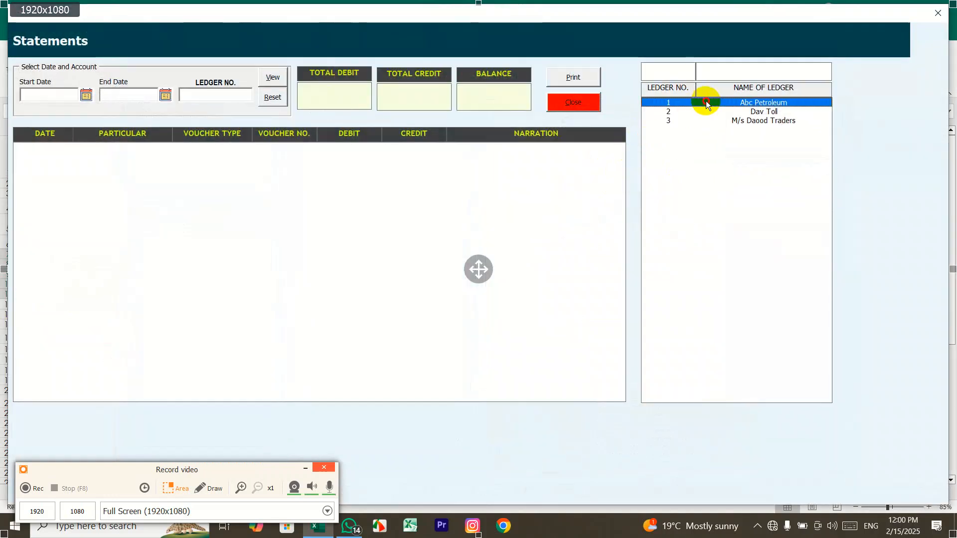
click(87, 96)
click(439, 288)
click(166, 94)
click(500, 288)
click(273, 77)
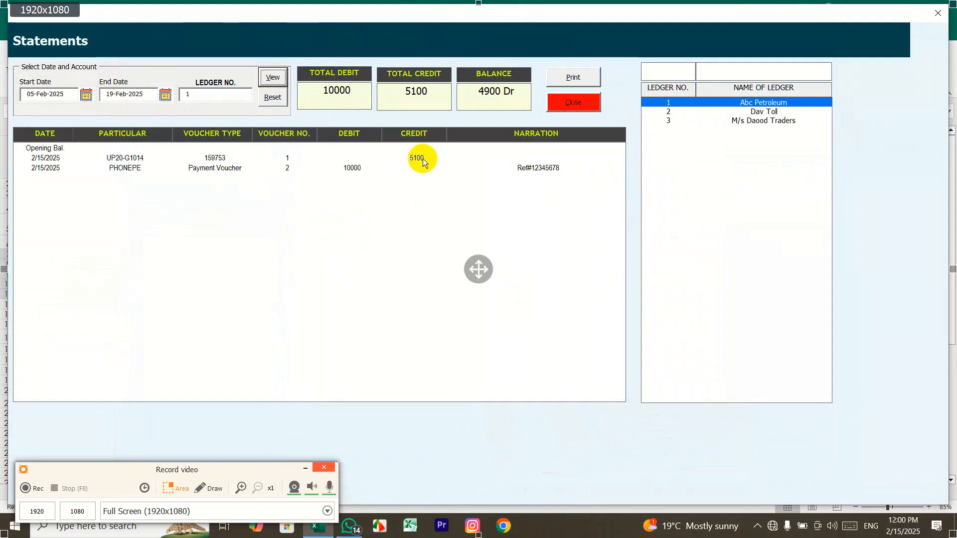
Step: Check the totals: debit 10000, credit 5100, balance 4900 Dr; then close the statement
click(422, 159)
click(356, 168)
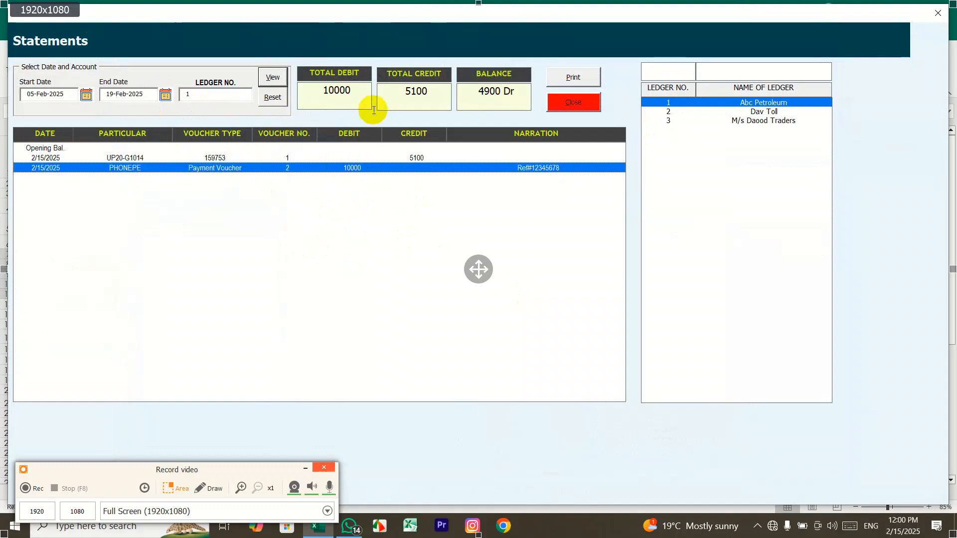
double_click(317, 90)
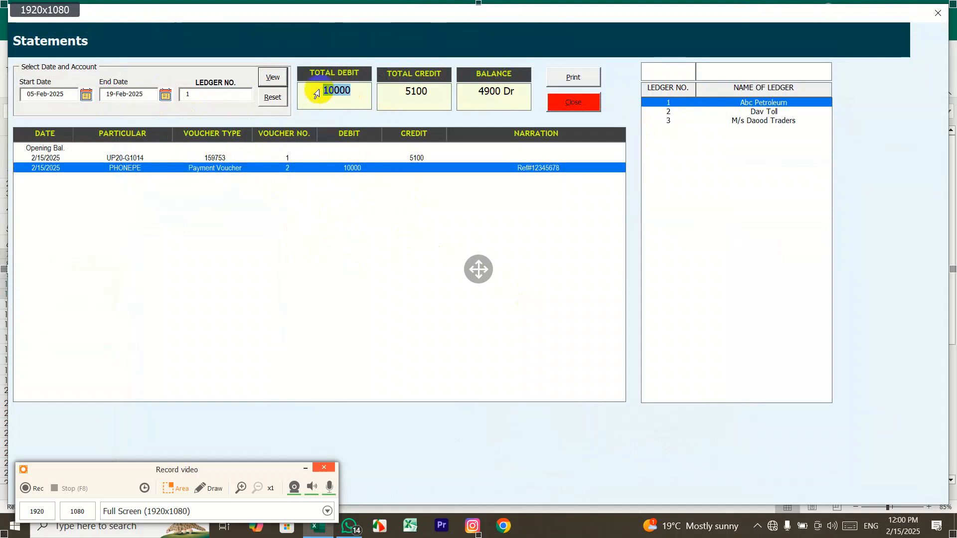
double_click(398, 100)
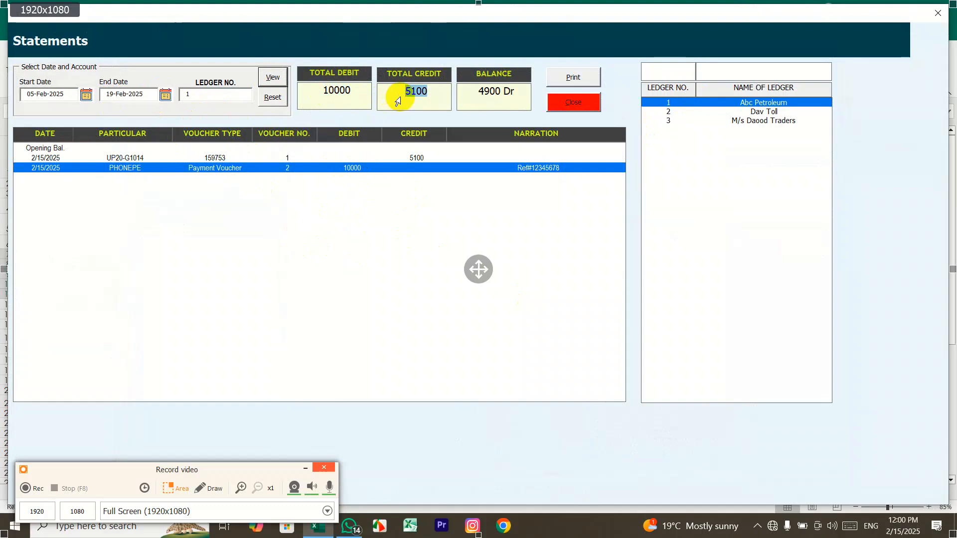
double_click(465, 102)
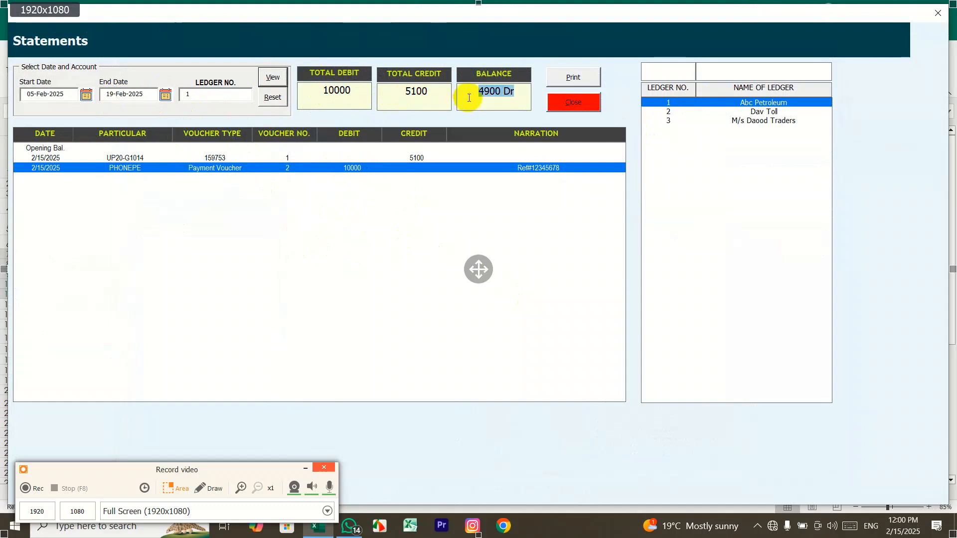
double_click(318, 101)
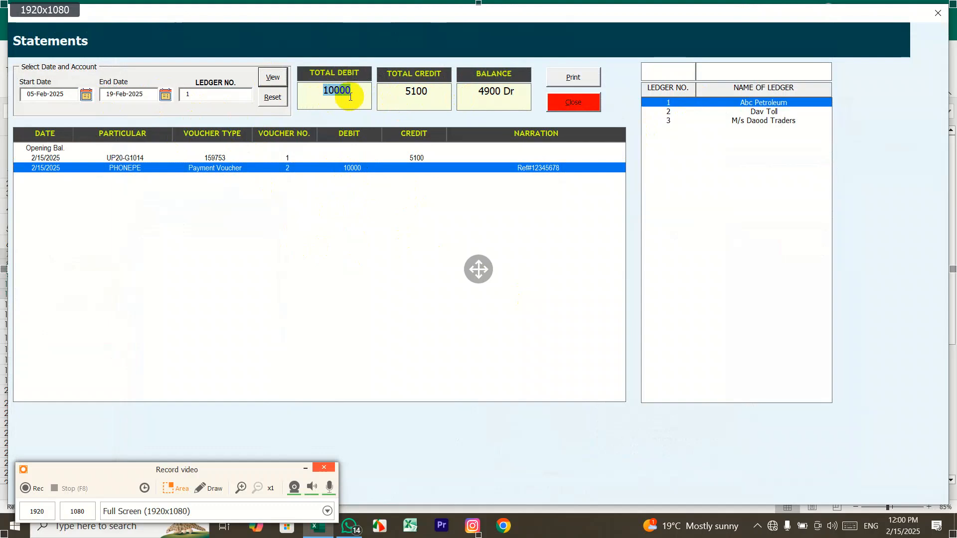
double_click(397, 94)
drag(477, 91, 517, 92)
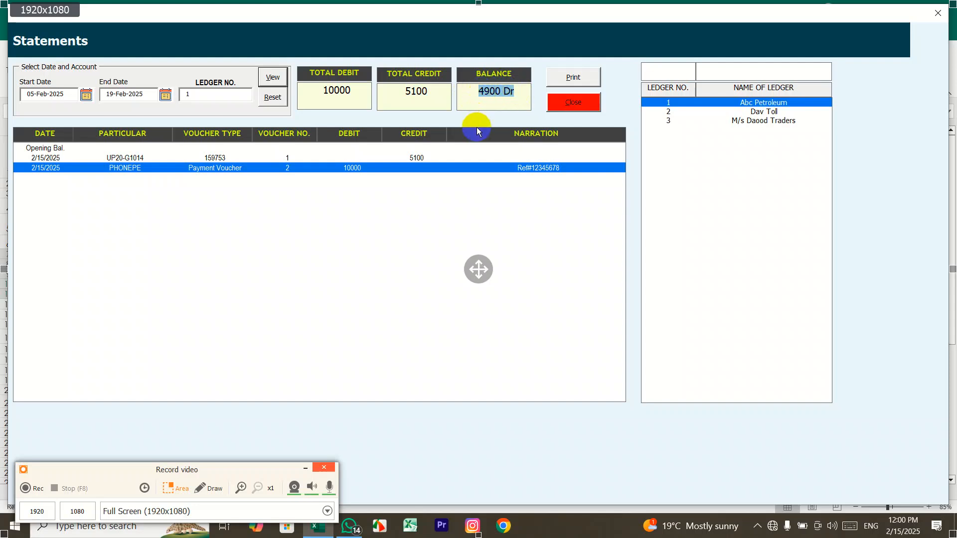
click(580, 103)
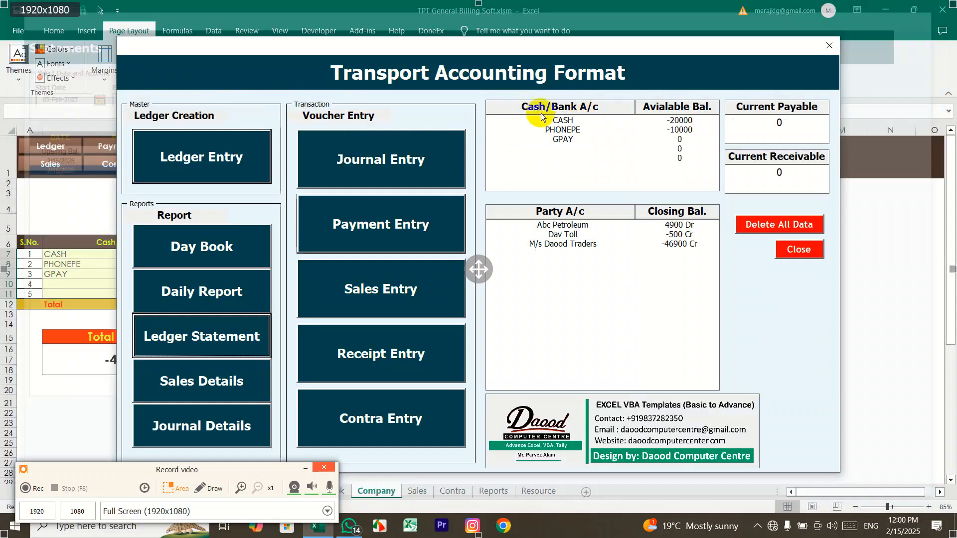
Step: Create and save a new ledger JAFAR under the Customer group
click(324, 376)
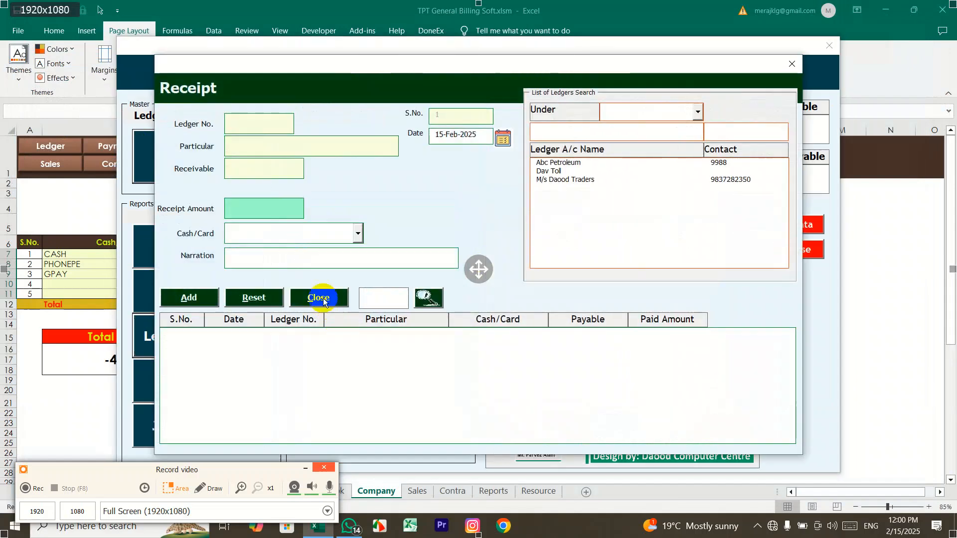
click(791, 63)
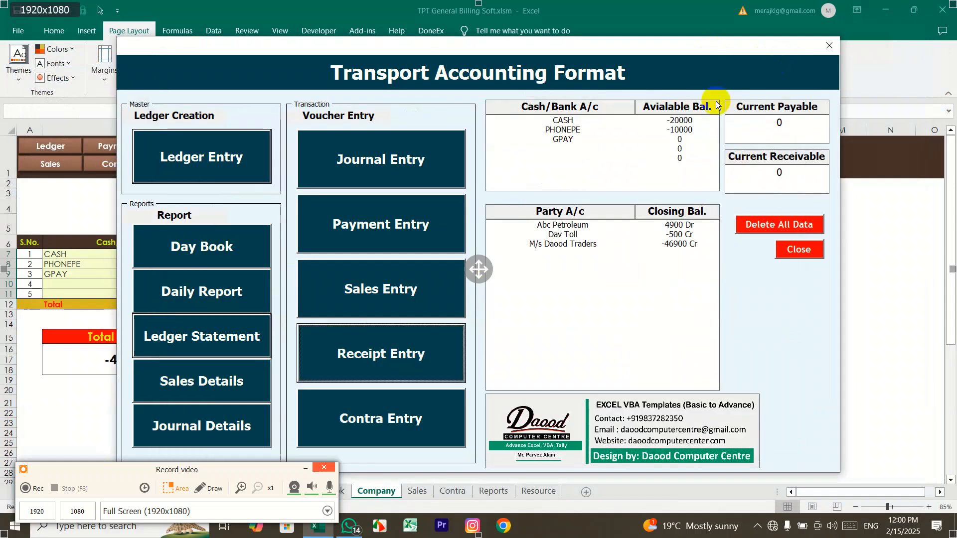
click(254, 157)
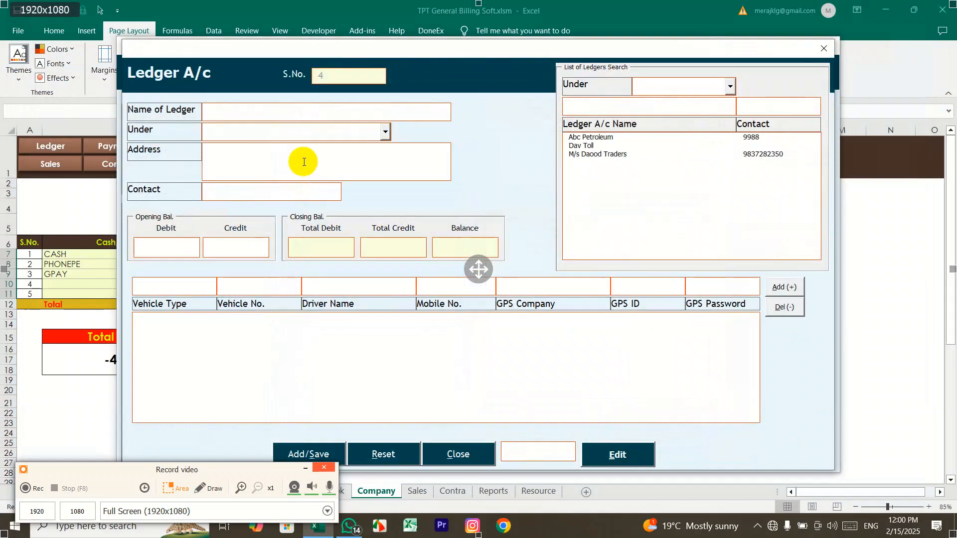
text(JAFAR)
click(388, 131)
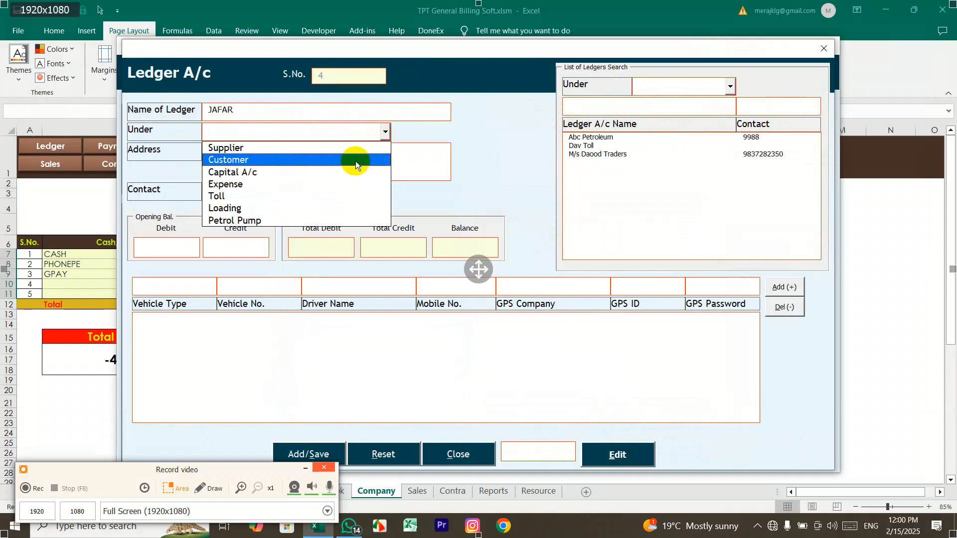
click(234, 158)
click(314, 452)
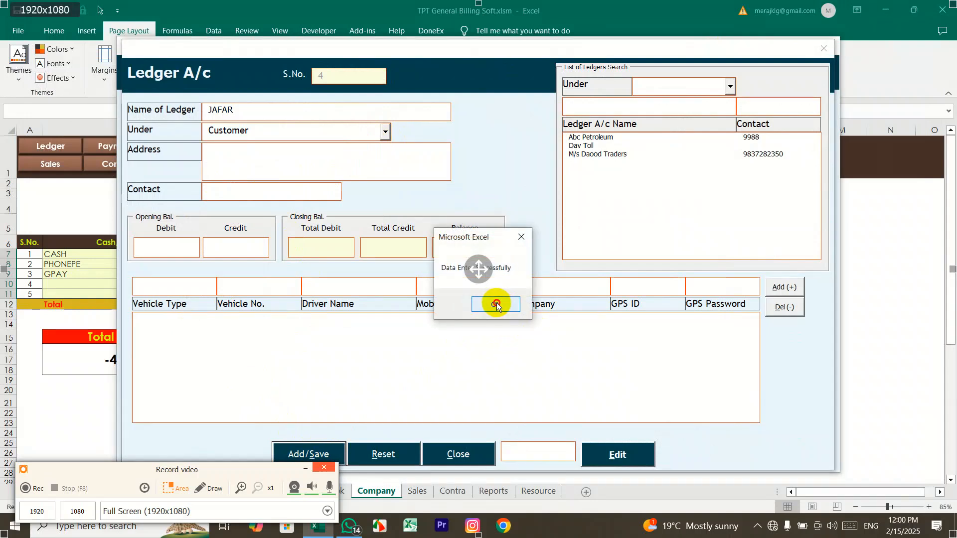
click(497, 305)
click(824, 48)
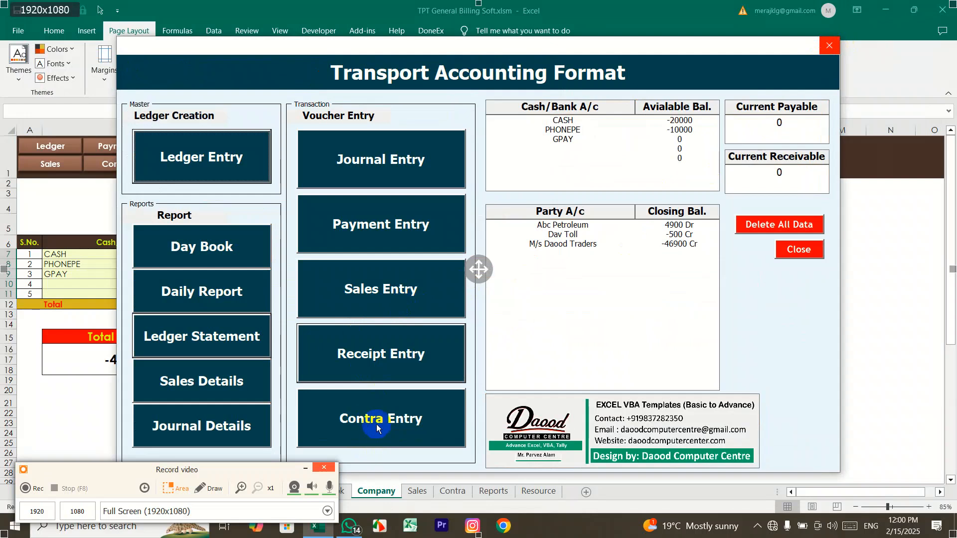
Step: Start a sales voucher for agency JAFAR at Site-1 and enter 20 in the trip details
click(388, 302)
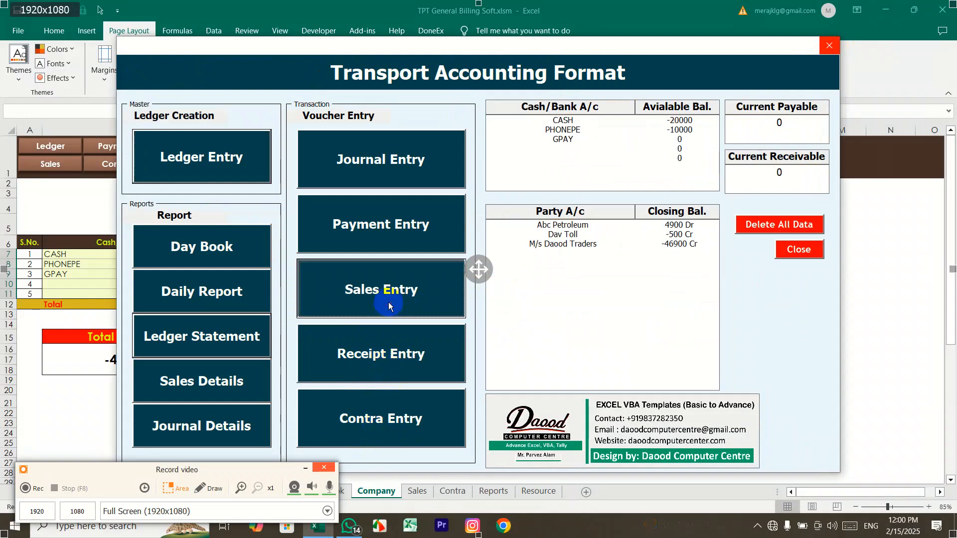
click(391, 131)
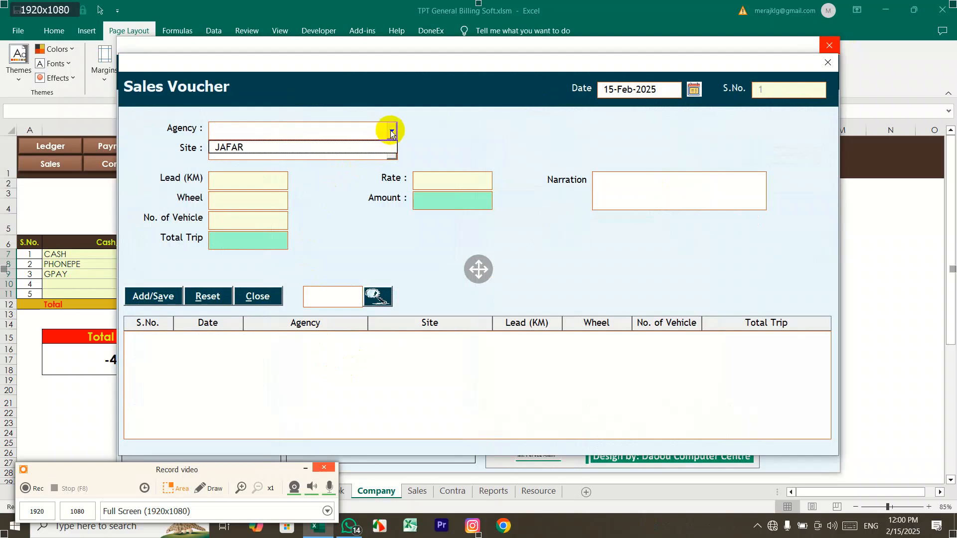
click(379, 149)
click(234, 148)
click(392, 150)
click(355, 168)
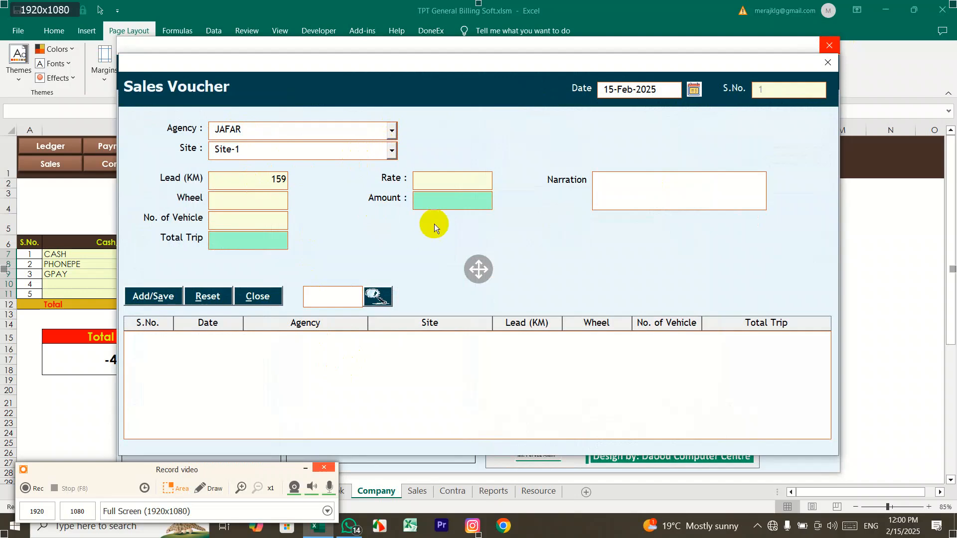
click(245, 202)
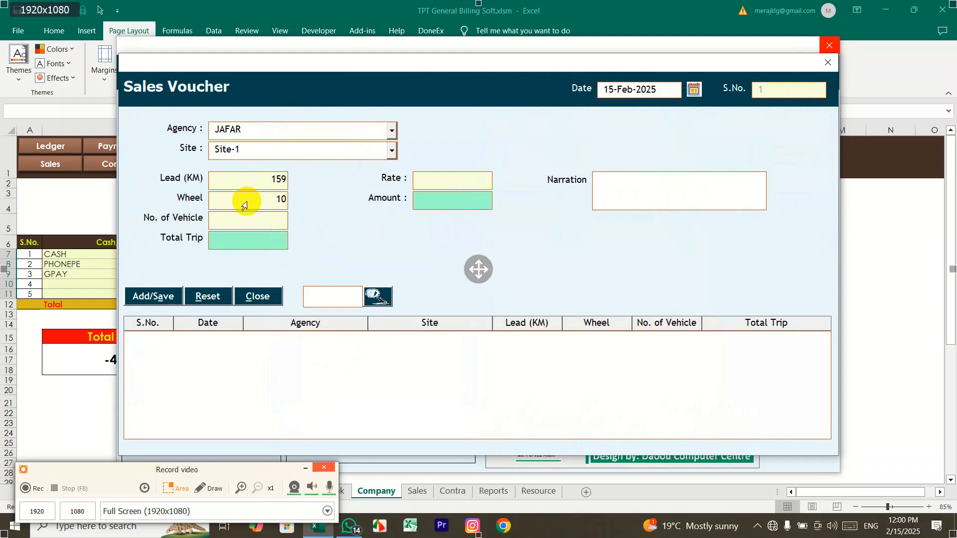
key(Tab)
text(20)
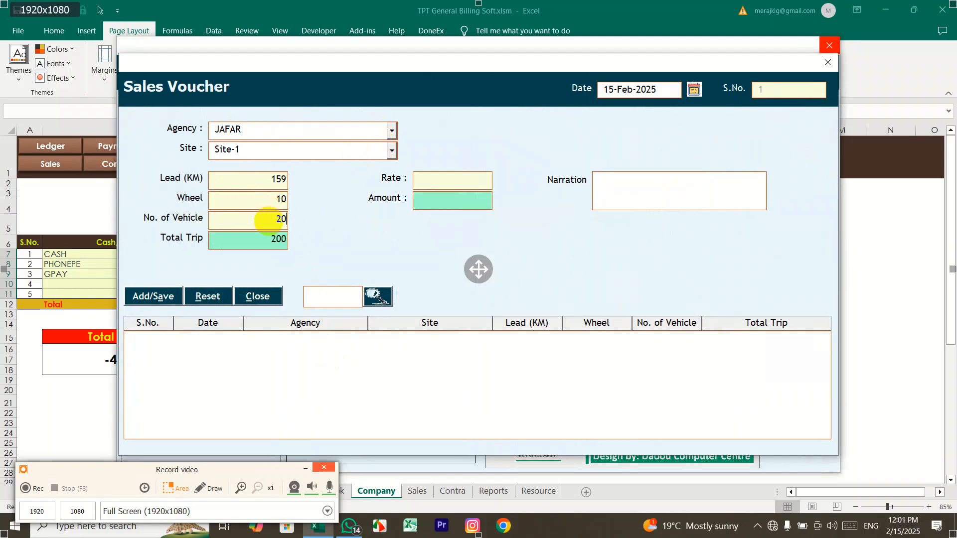
Step: Correct the rate from 1000 to 400 and save the 80000 sales voucher
click(441, 186)
text(100)
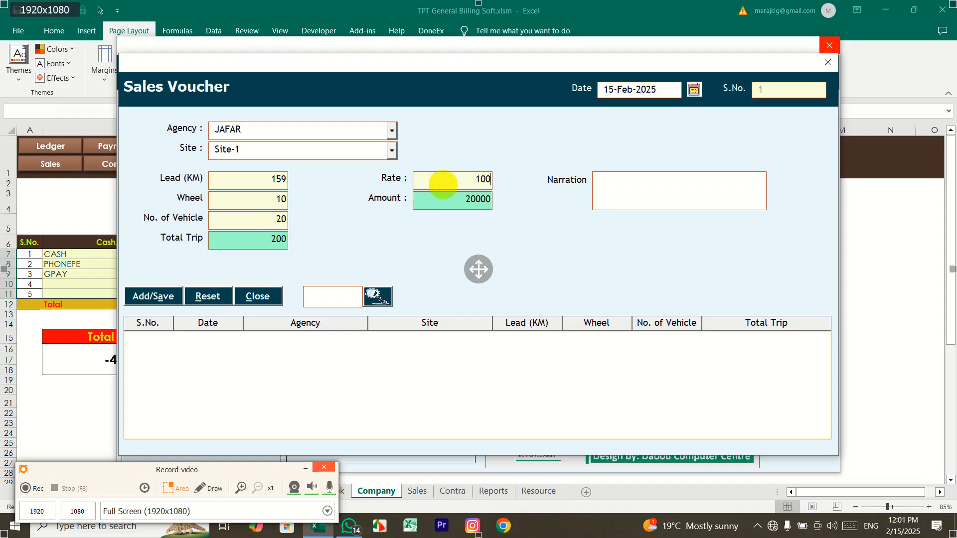
text(0)
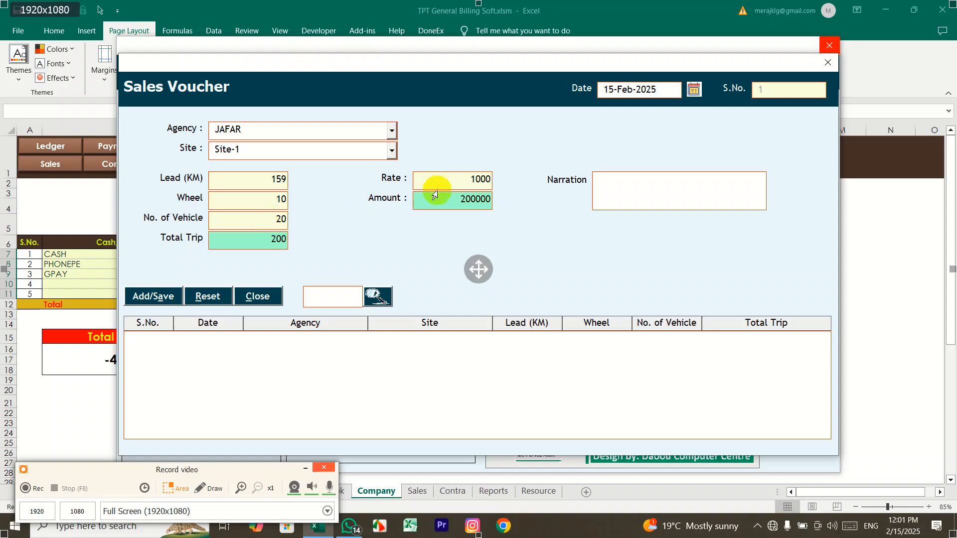
click(472, 200)
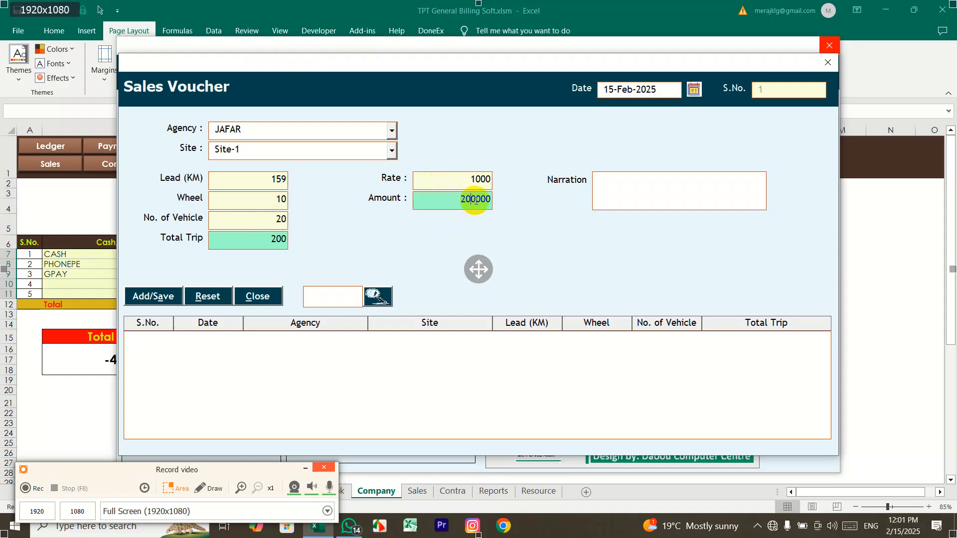
click(487, 178)
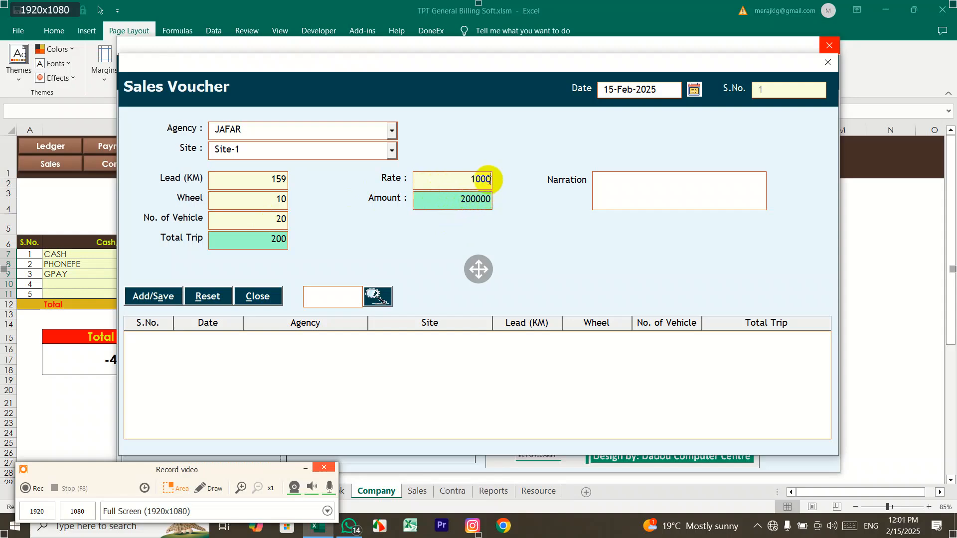
key(BackSpace)
key(BackSpace)
key(BackSpace)
key(BackSpace)
text(400)
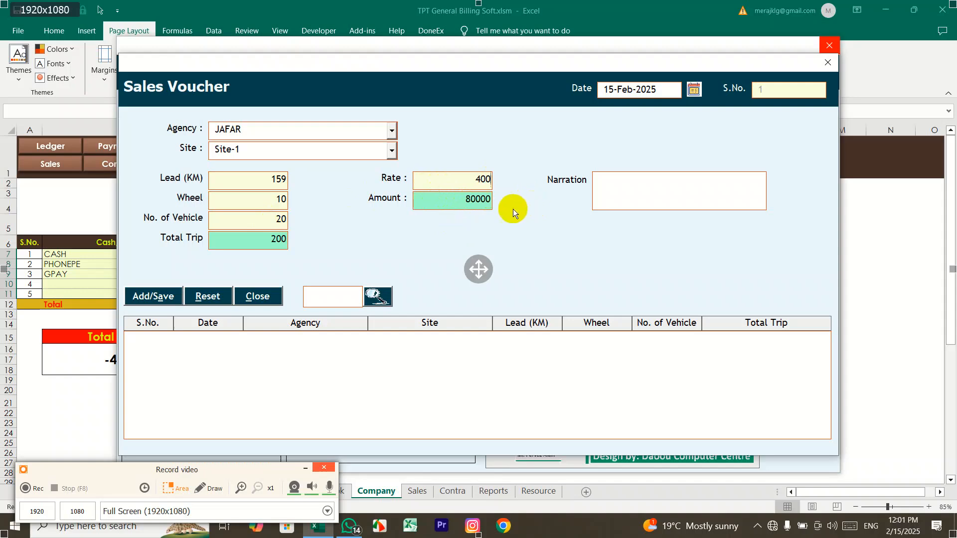
click(155, 298)
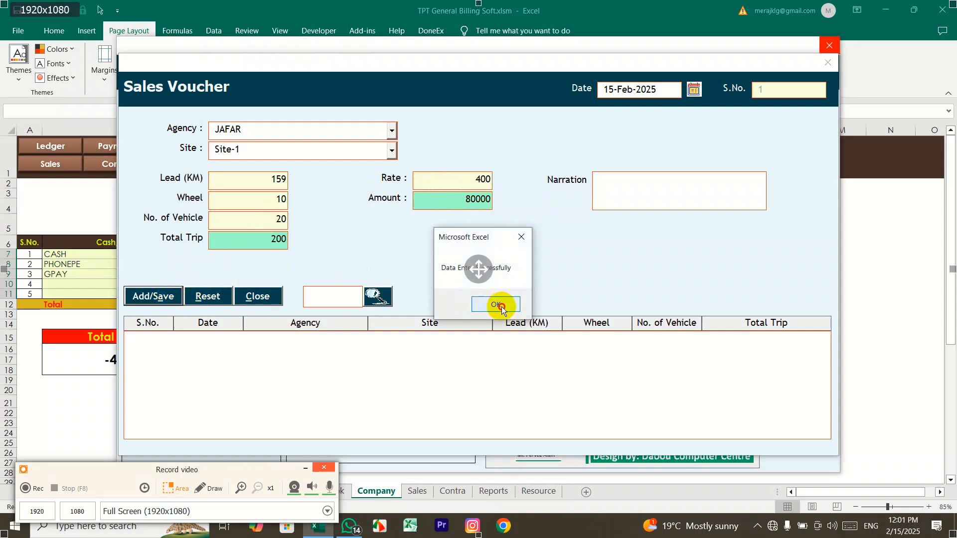
click(498, 305)
click(832, 63)
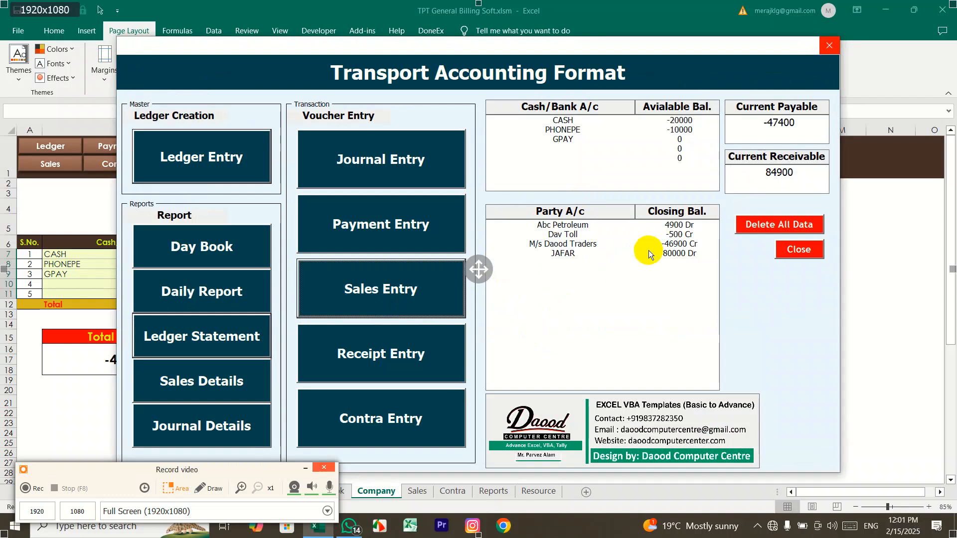
Step: Record a 50000 CASH receipt from JAFAR with narration 'Cash Rcpt'
click(411, 343)
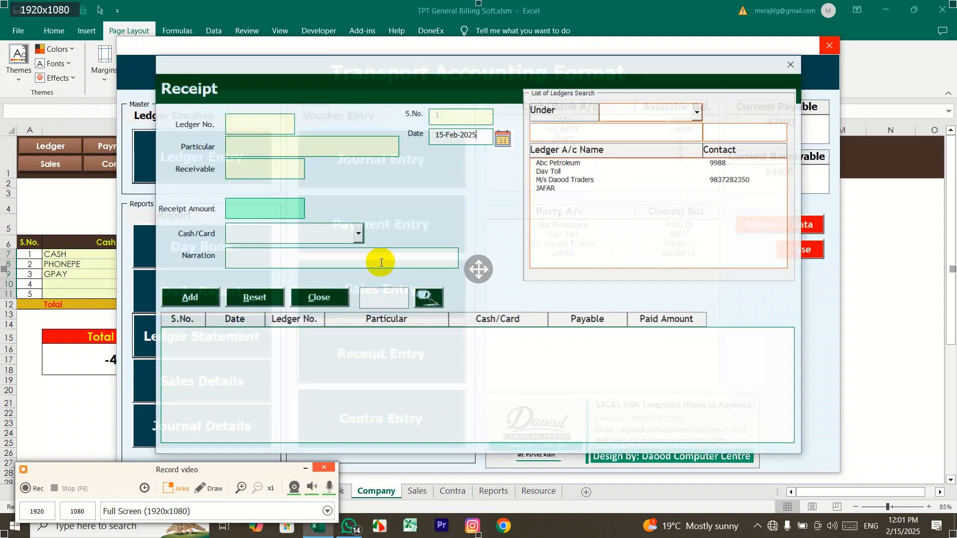
click(566, 188)
click(242, 207)
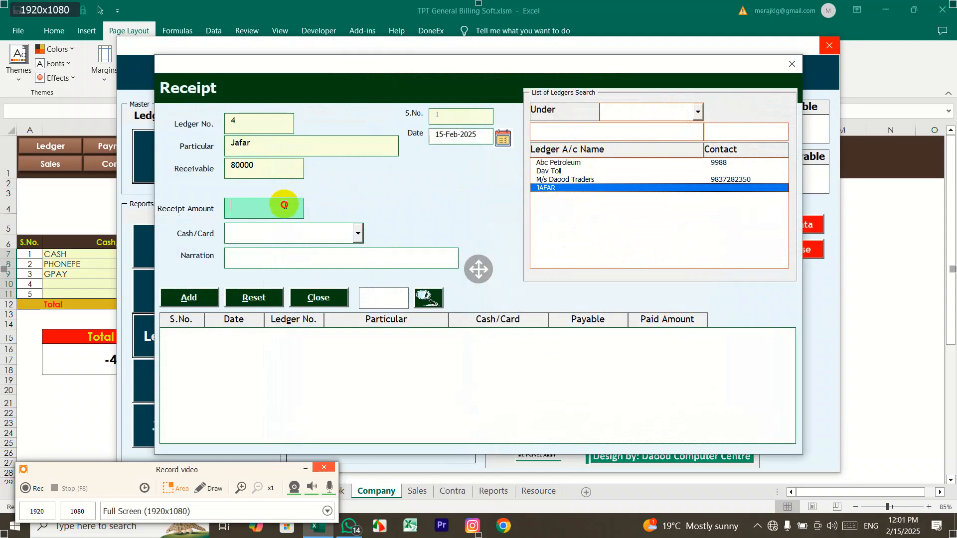
text(10)
key(BackSpace)
key(BackSpace)
text(50000)
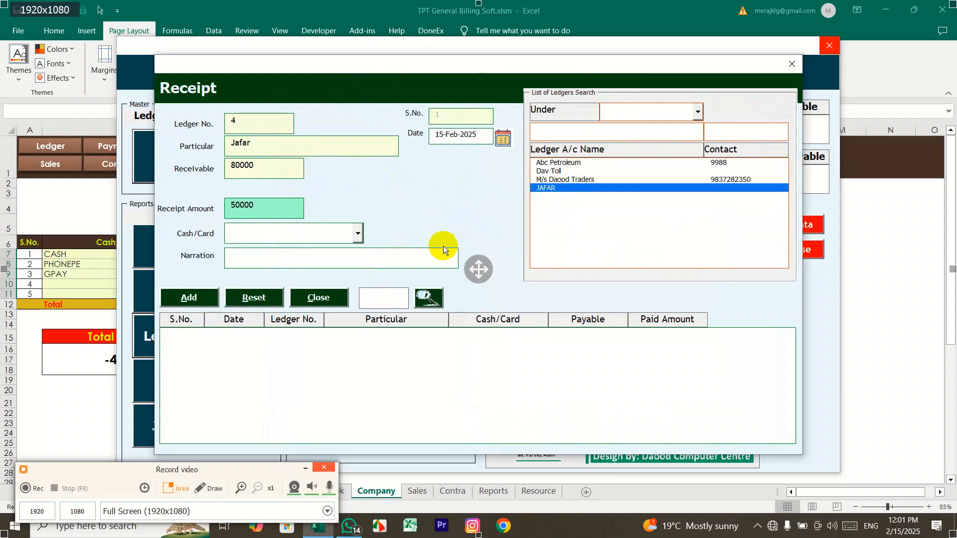
click(357, 234)
click(342, 248)
click(244, 264)
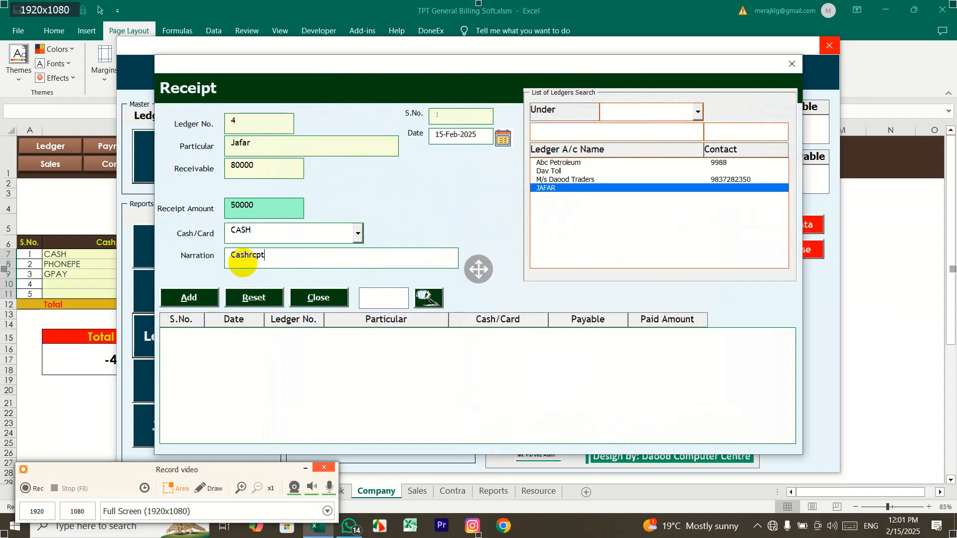
key(Left)
click(190, 298)
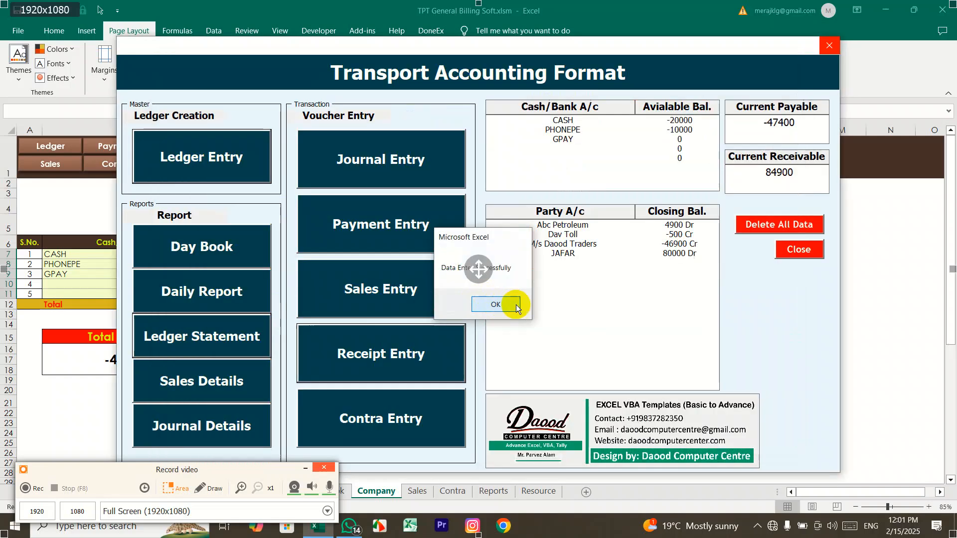
click(496, 303)
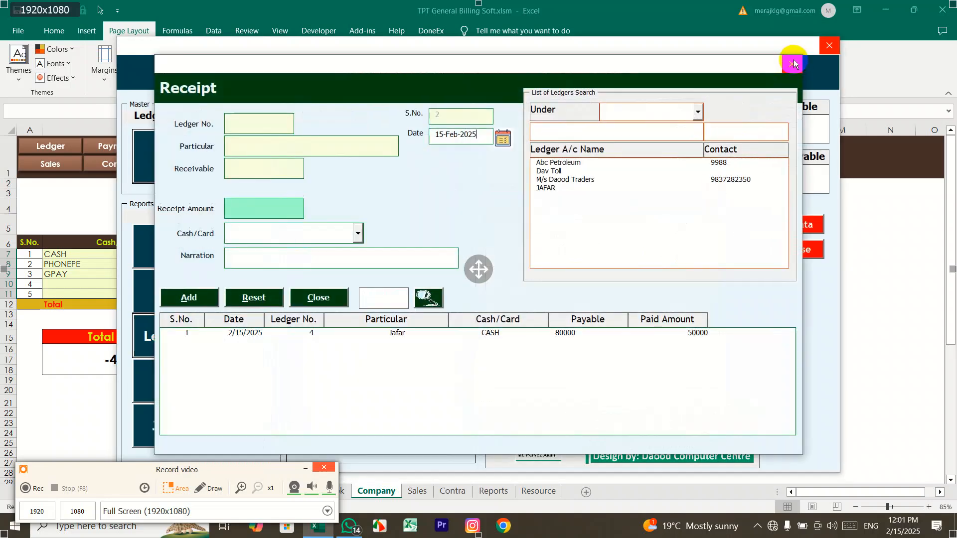
click(791, 63)
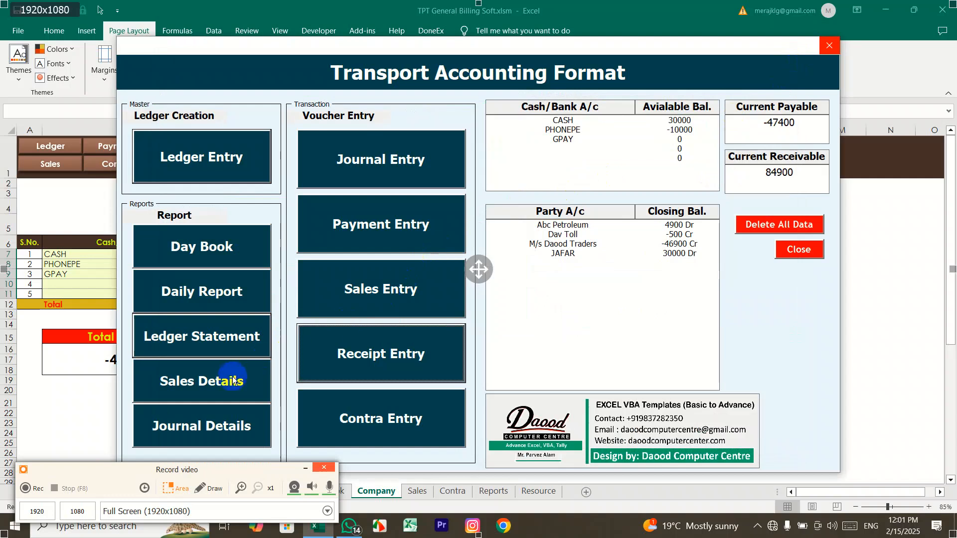
click(238, 335)
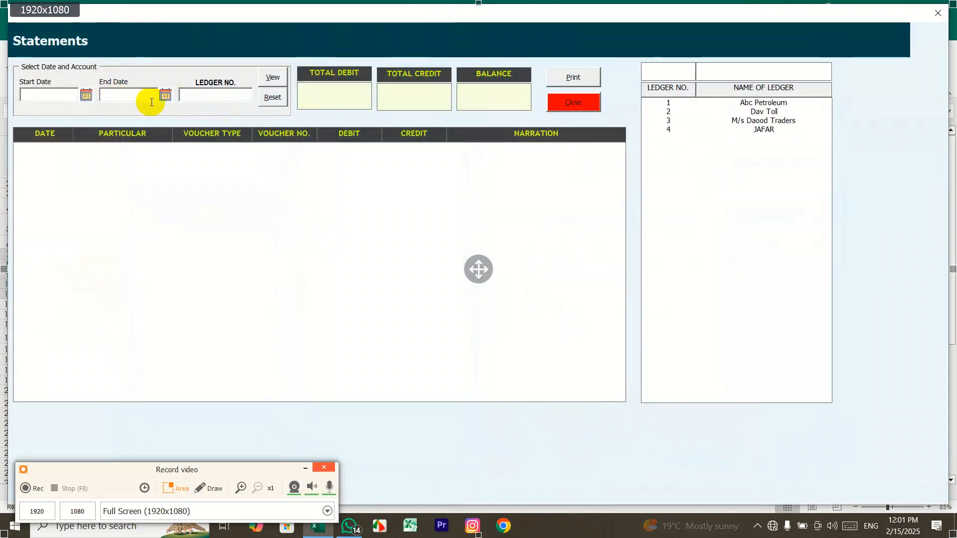
click(766, 131)
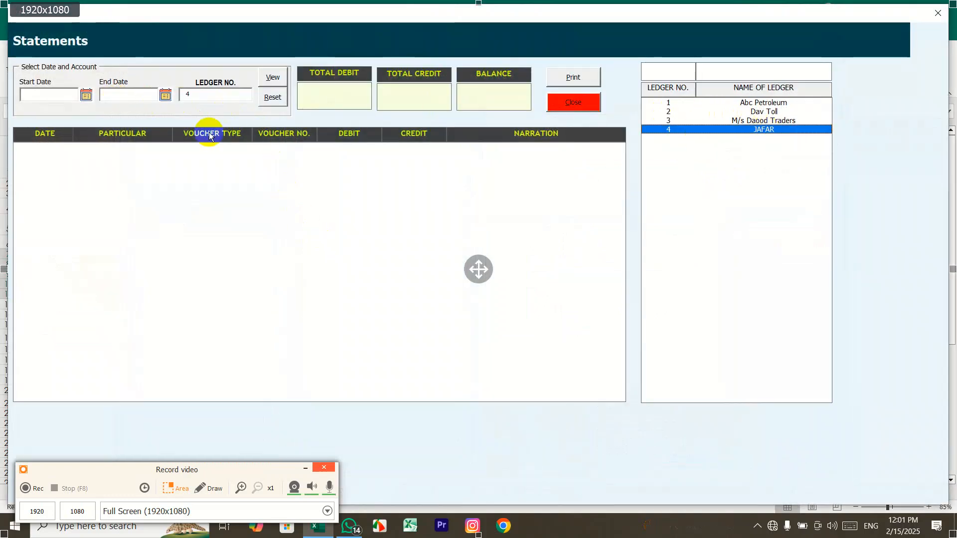
click(86, 95)
click(432, 271)
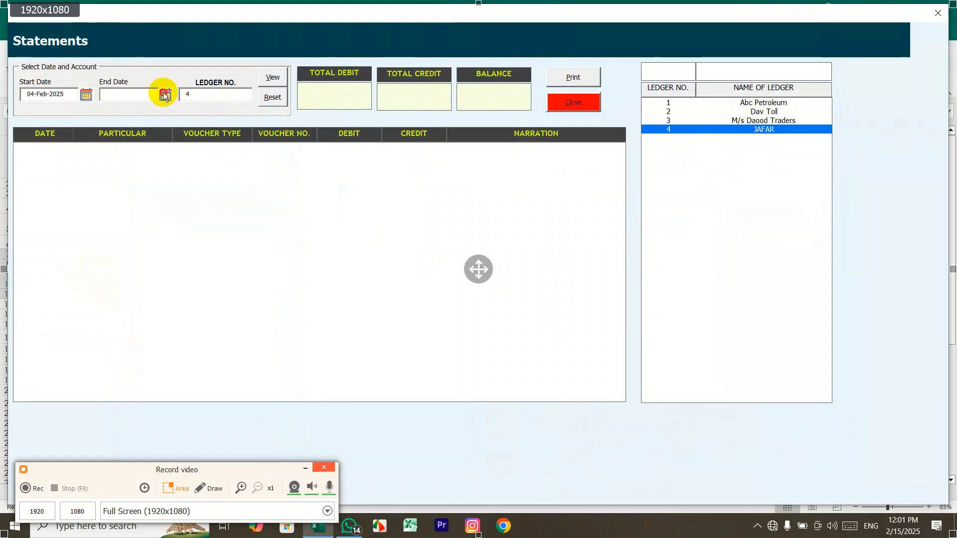
click(165, 95)
click(520, 252)
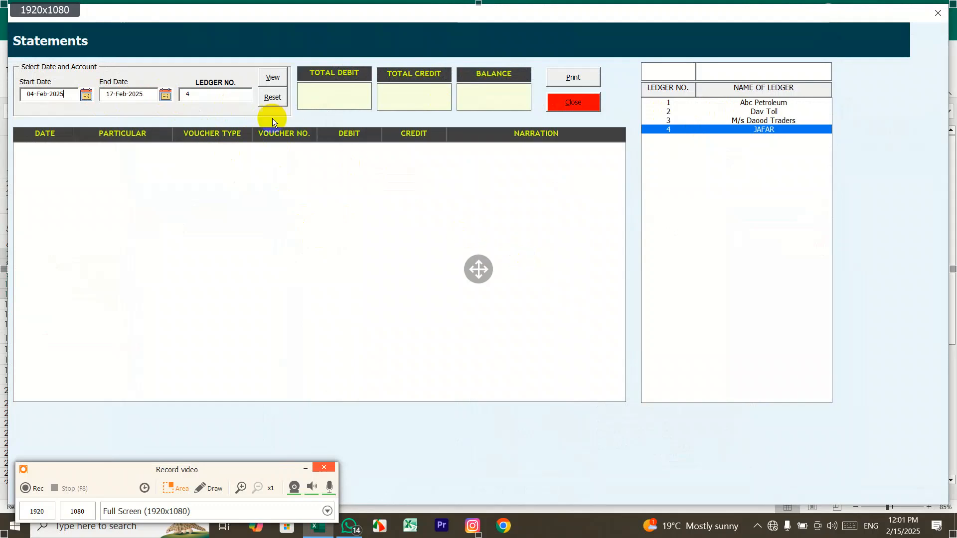
click(272, 80)
click(370, 158)
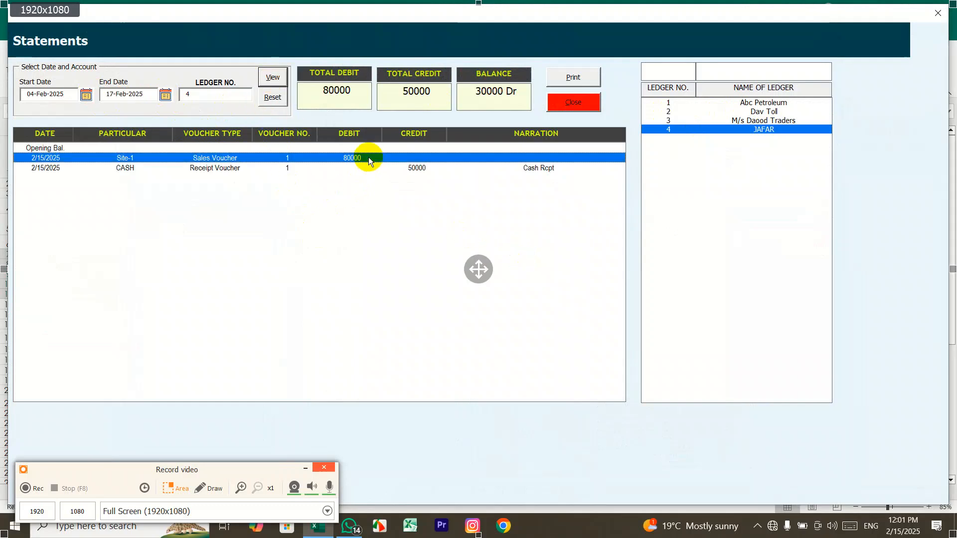
click(418, 169)
click(469, 93)
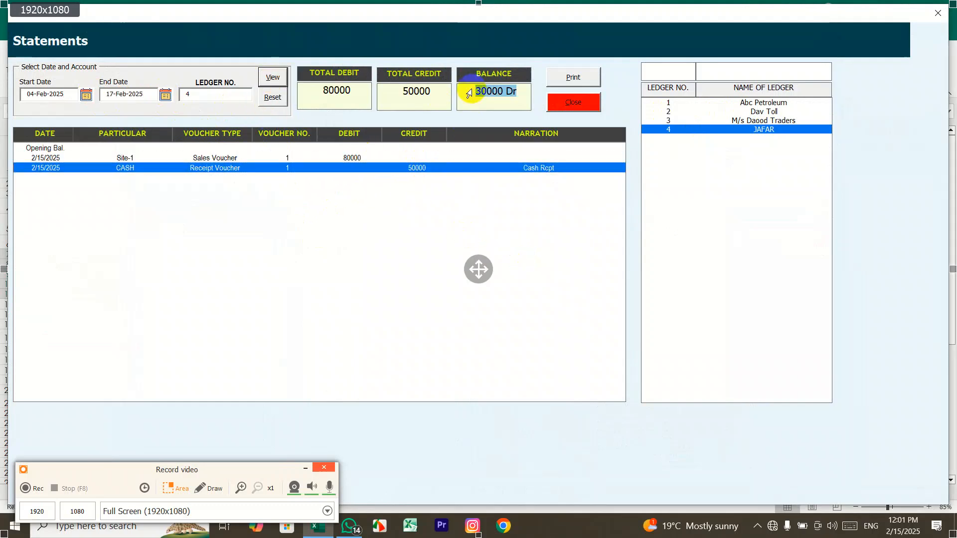
click(573, 102)
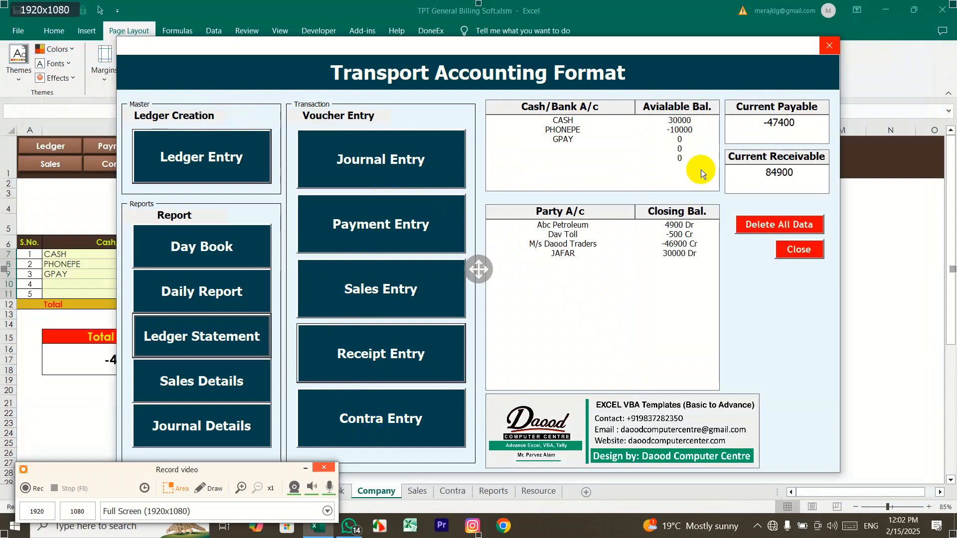
click(693, 121)
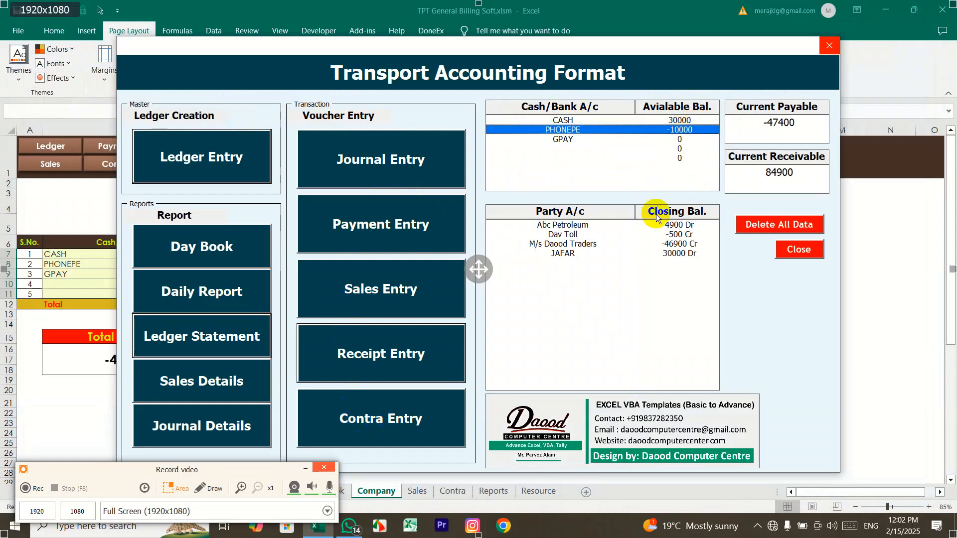
Step: Save a contra entry moving 15000 out of CASH into PHONEPE
click(442, 422)
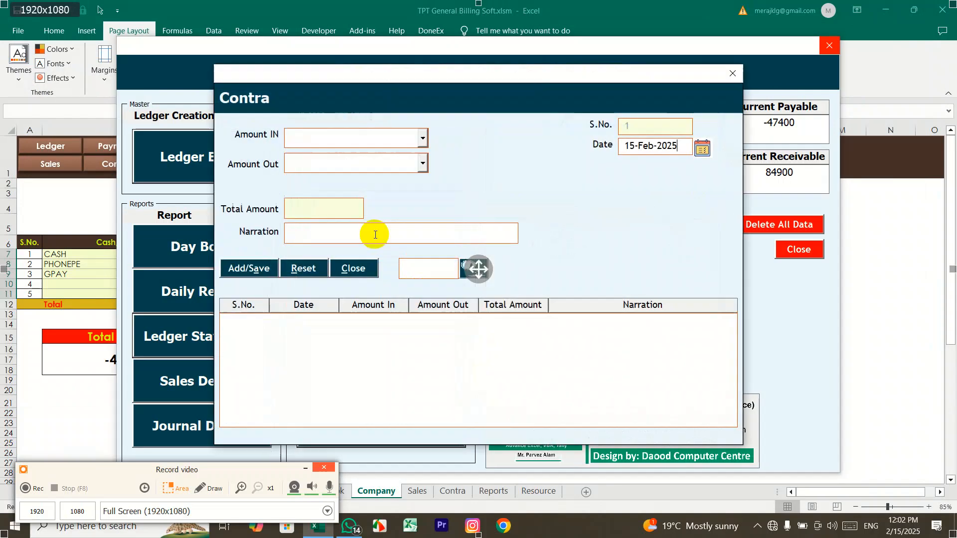
click(422, 138)
click(393, 167)
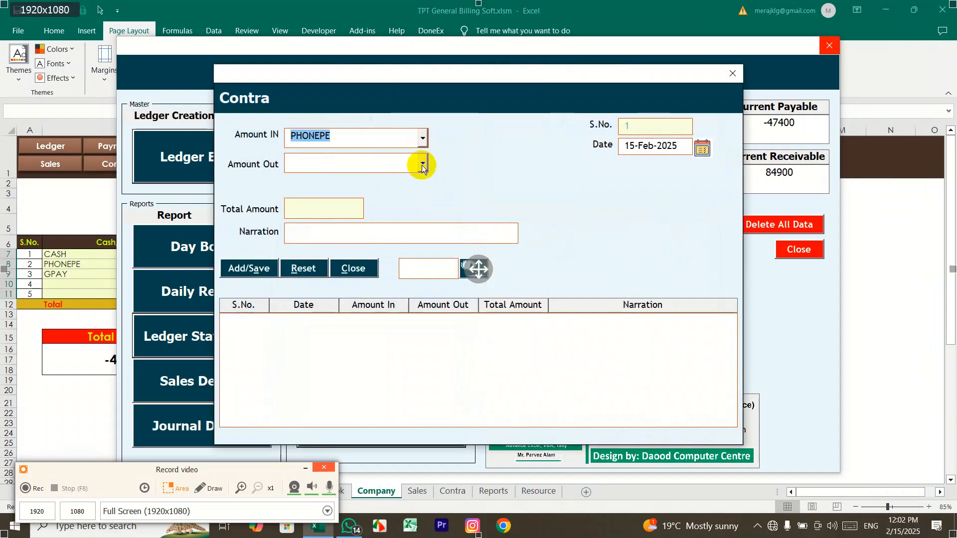
click(422, 166)
click(402, 179)
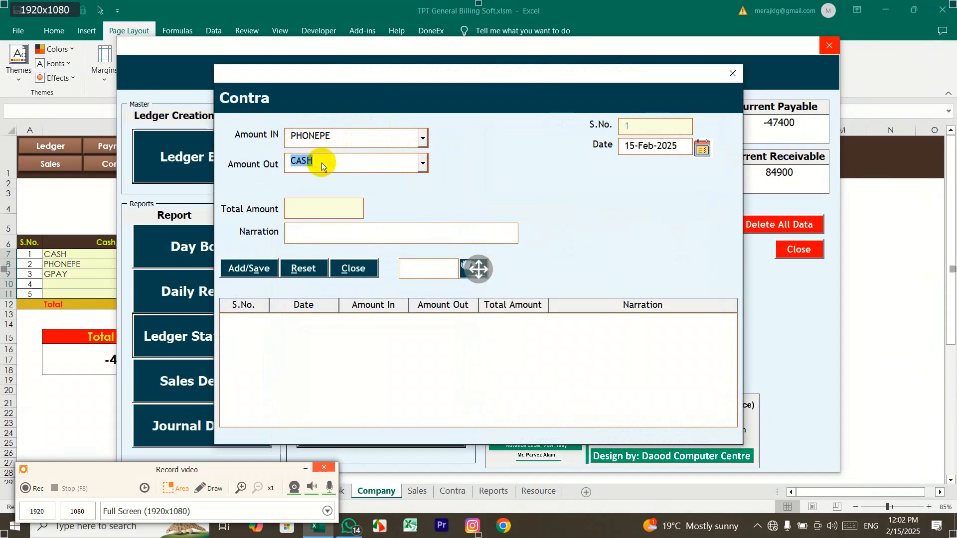
click(317, 212)
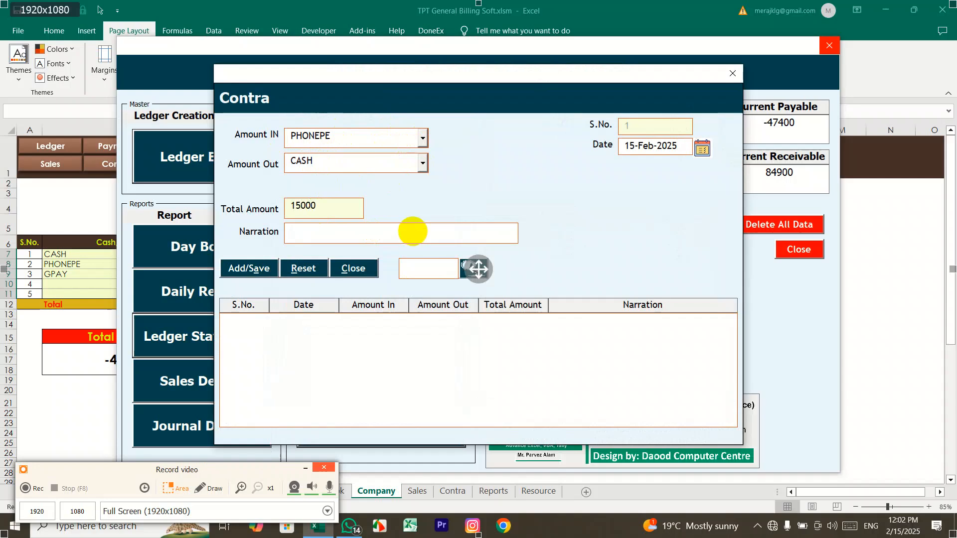
click(253, 268)
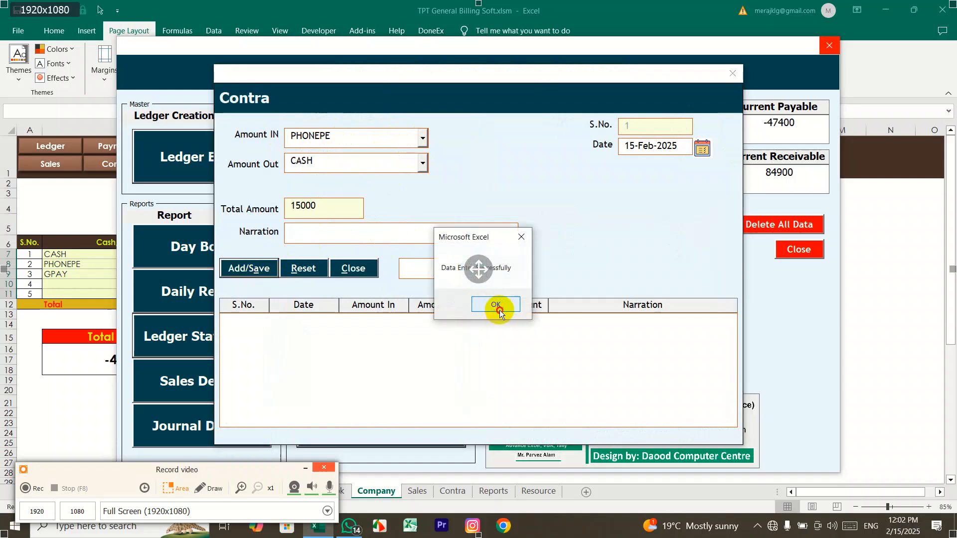
click(499, 308)
click(730, 73)
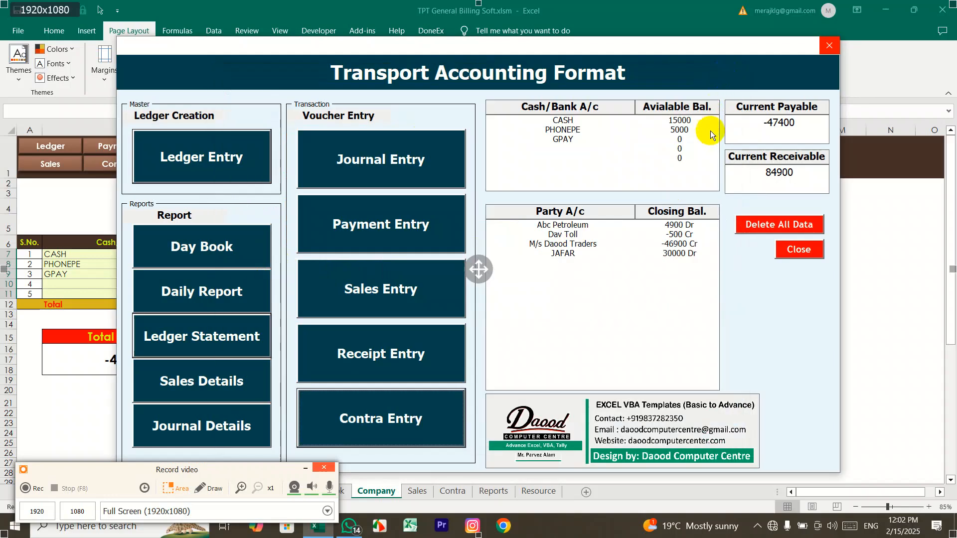
Step: View the Sales Details report for 01-Feb-2025 to 28-Feb-2025
click(689, 121)
click(689, 130)
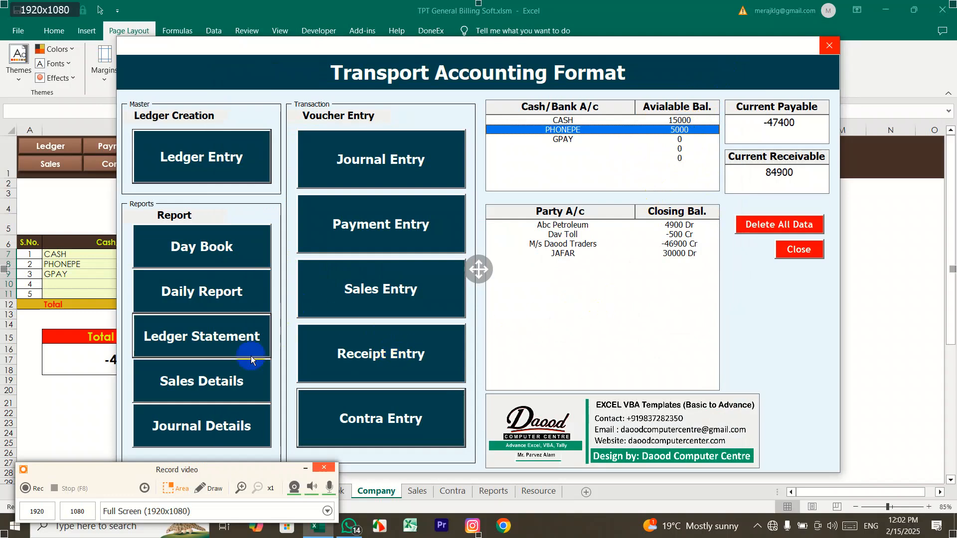
click(192, 380)
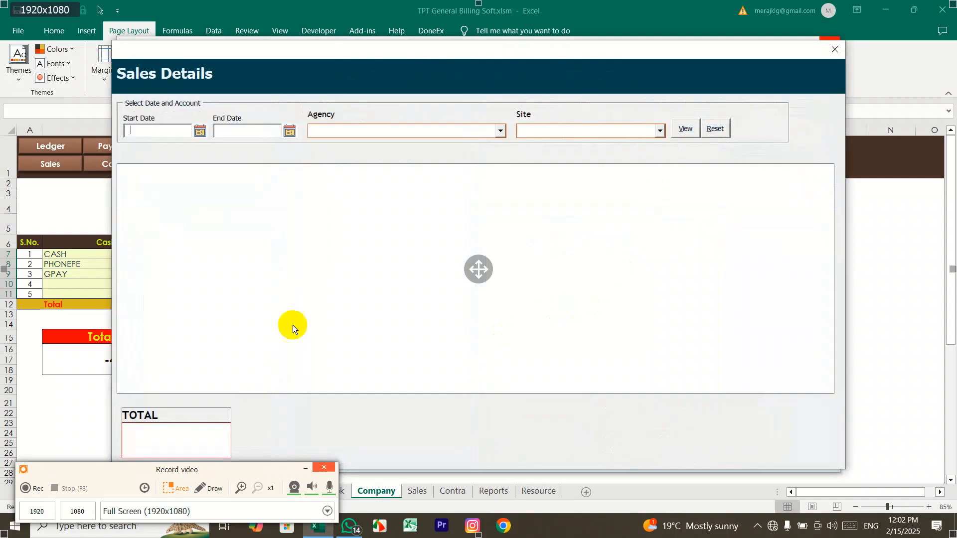
click(200, 132)
click(410, 347)
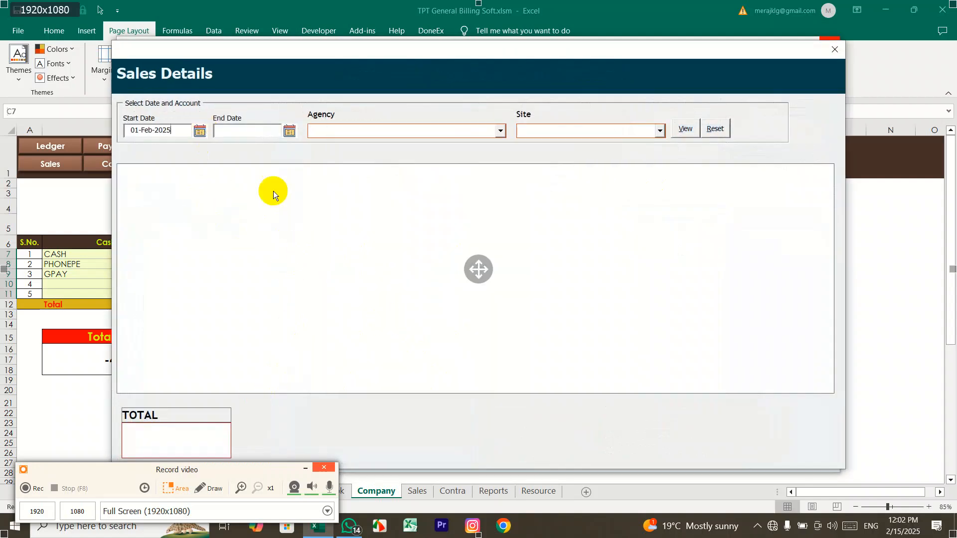
click(290, 131)
click(572, 330)
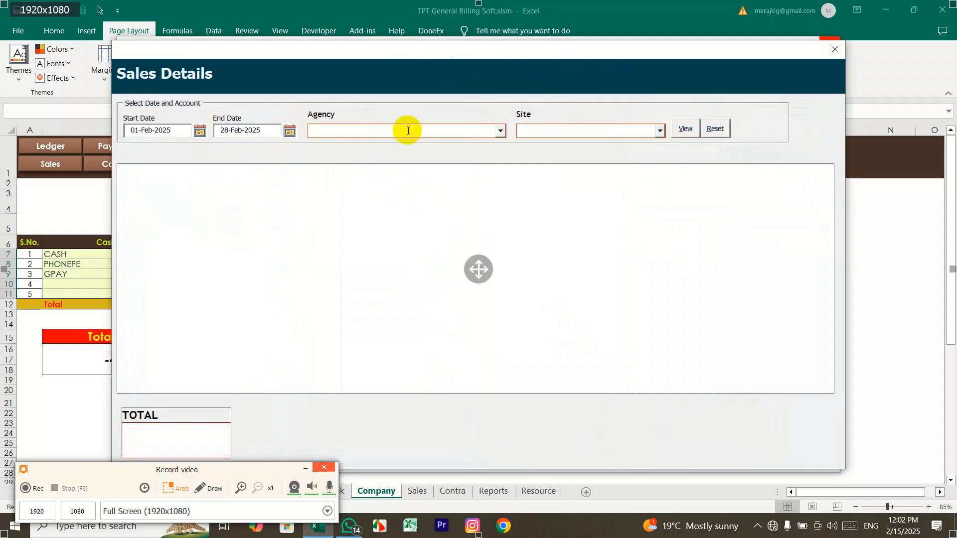
click(500, 139)
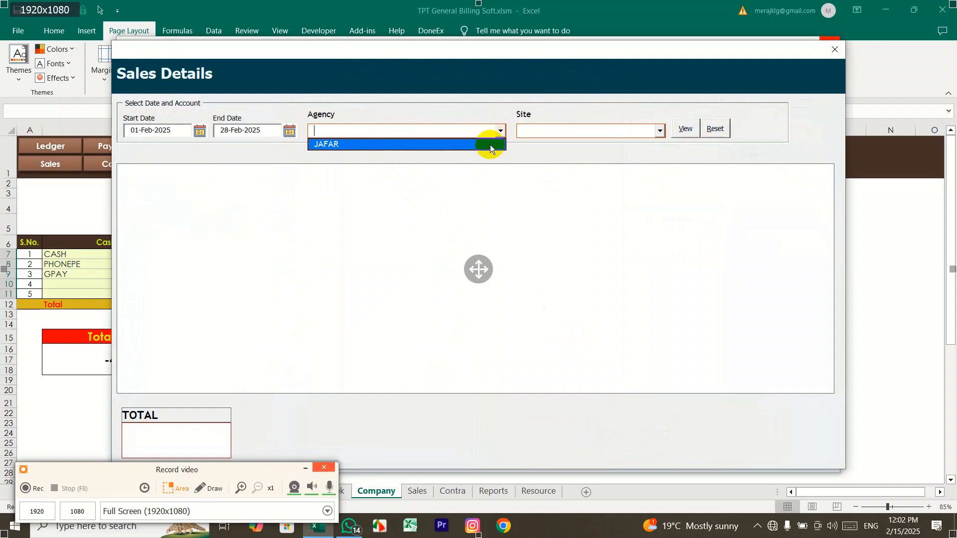
click(661, 131)
click(661, 131)
click(659, 132)
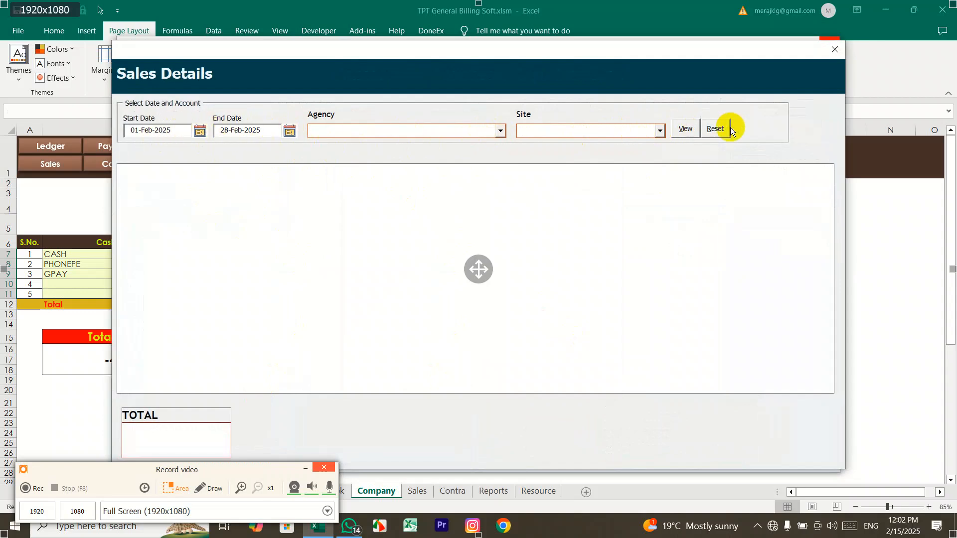
click(686, 129)
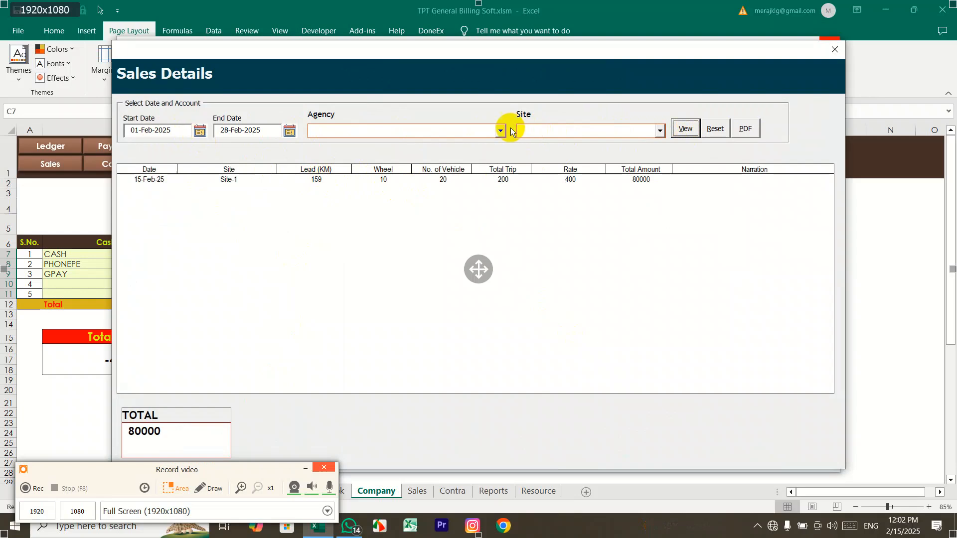
Step: Filter the sales report by Site-2, then Site-1 to see the 80000 sale
click(660, 131)
click(636, 155)
click(687, 129)
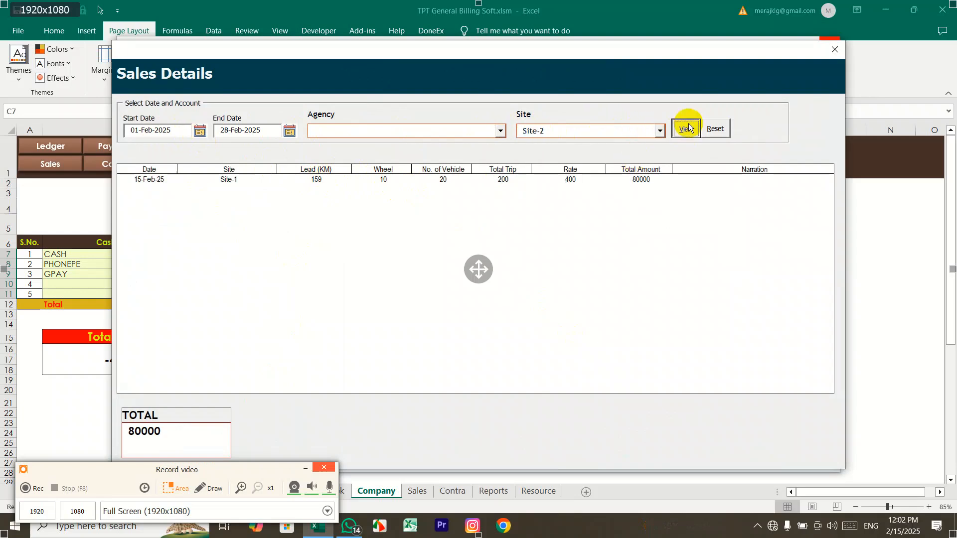
click(659, 130)
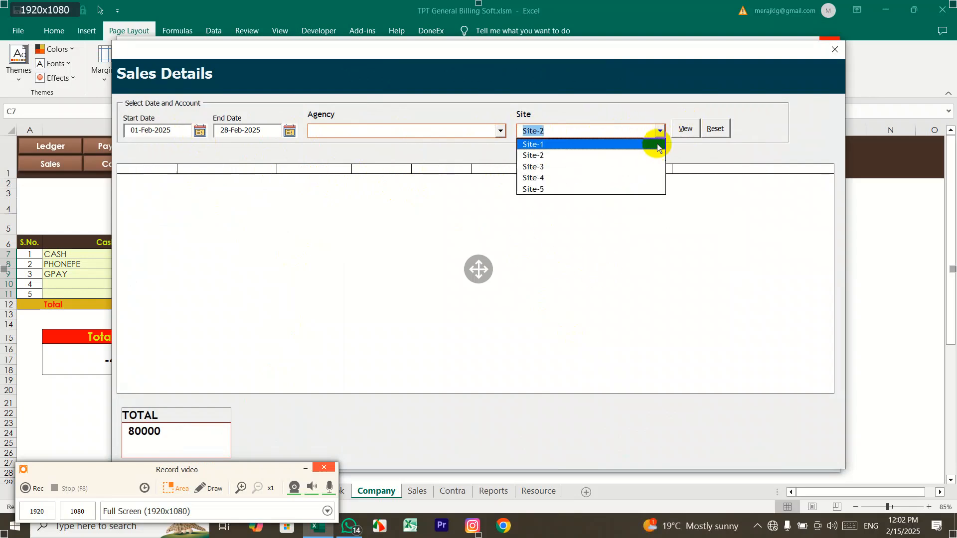
click(658, 144)
click(685, 129)
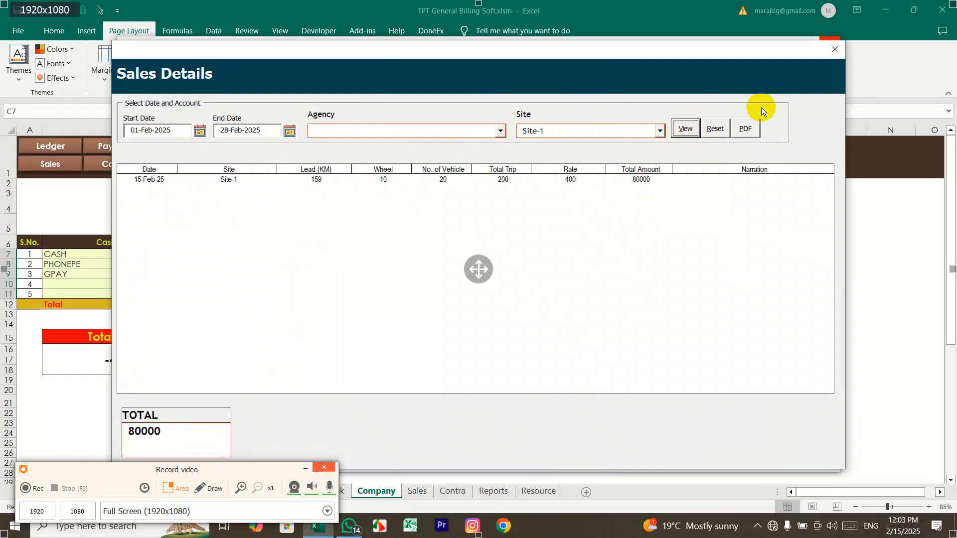
click(831, 57)
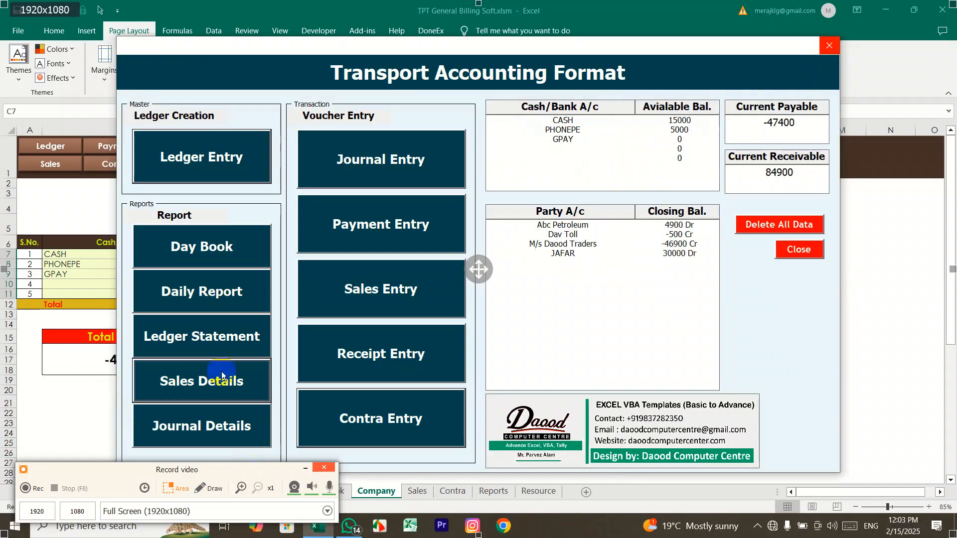
click(237, 432)
click(199, 125)
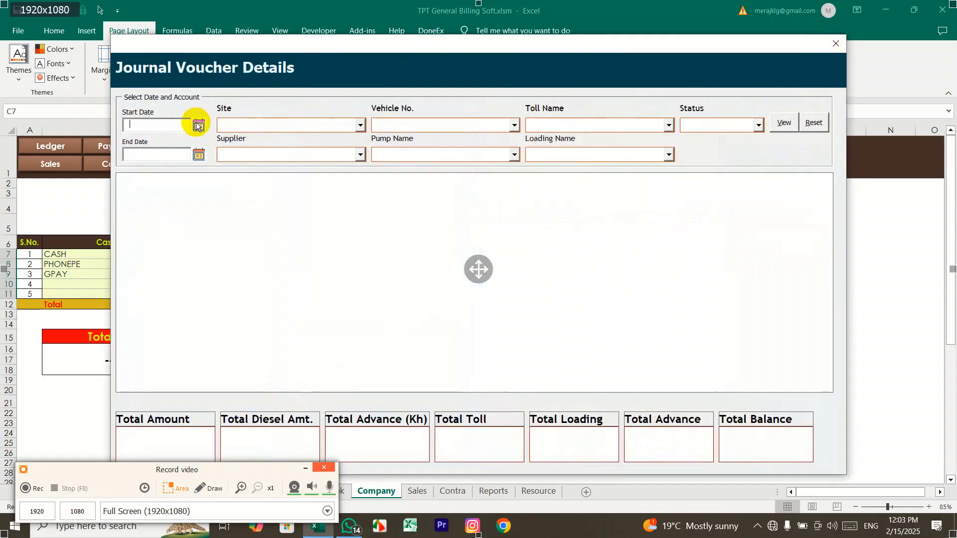
click(416, 344)
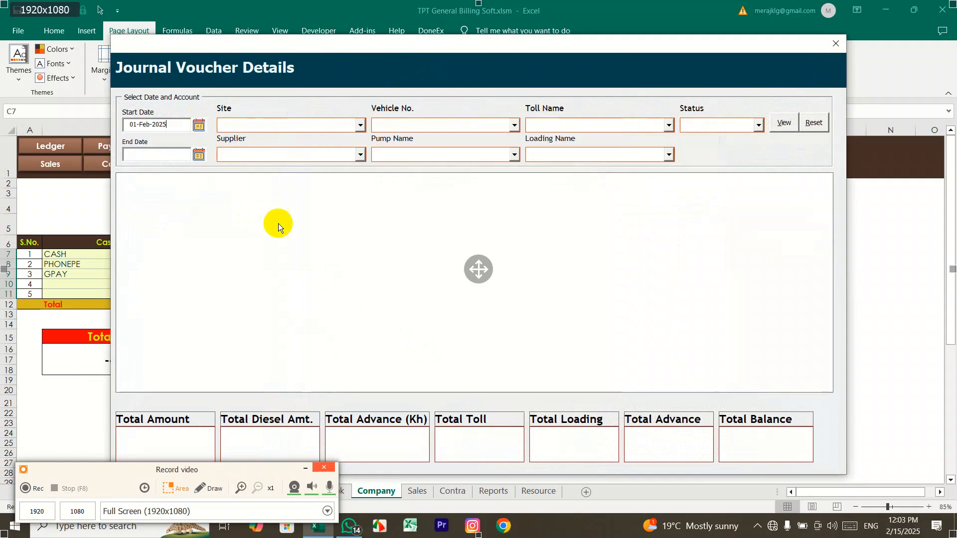
click(199, 155)
click(515, 288)
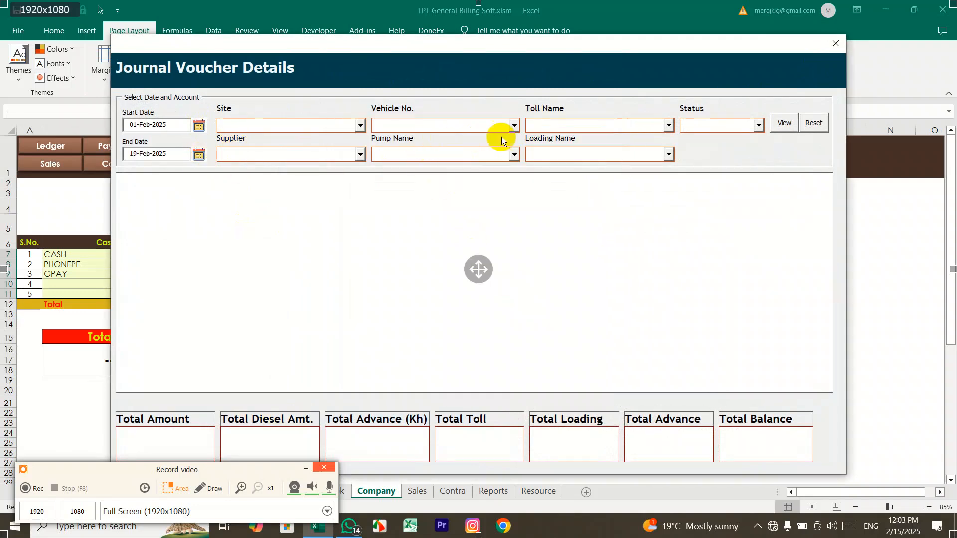
click(360, 125)
click(360, 125)
click(362, 155)
click(363, 155)
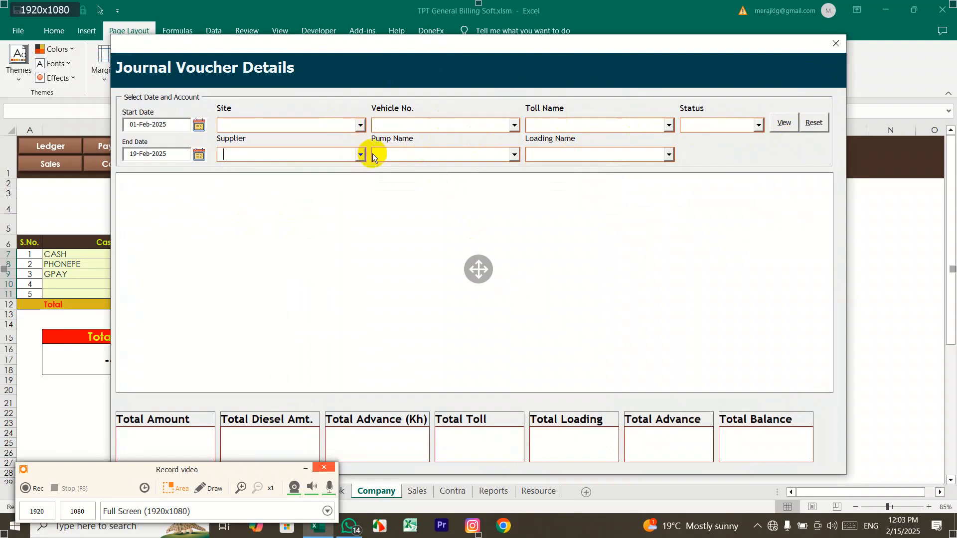
click(512, 125)
click(516, 154)
click(518, 151)
click(668, 126)
click(670, 153)
click(755, 126)
click(761, 131)
click(758, 125)
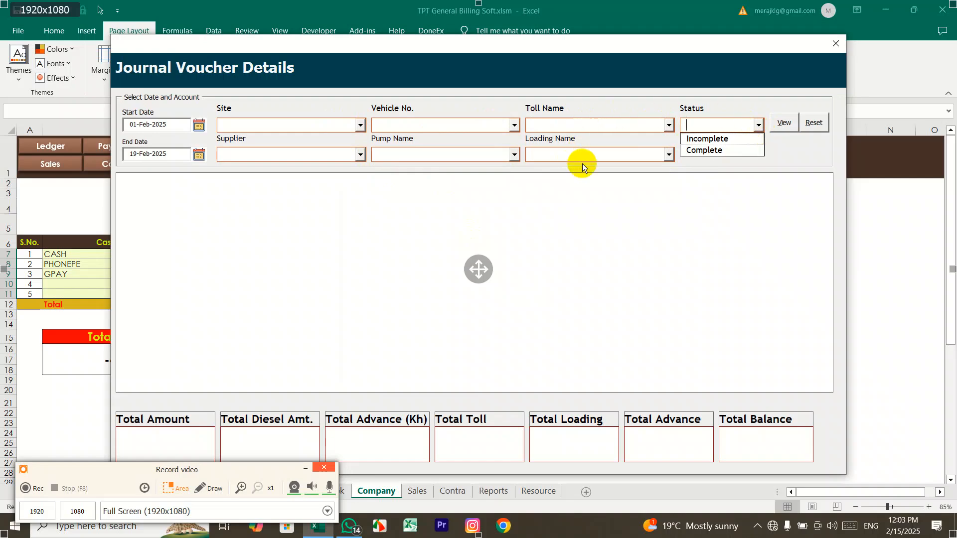
click(707, 139)
click(784, 122)
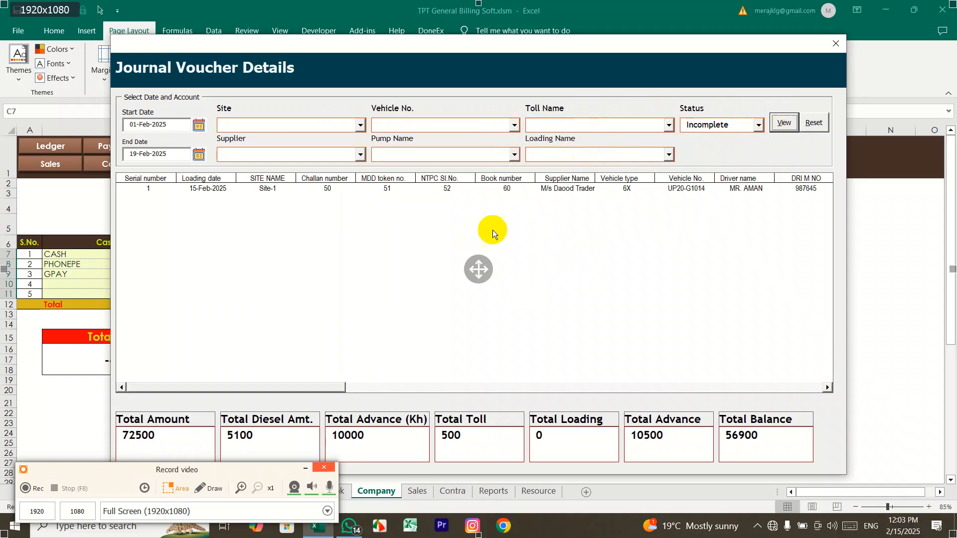
click(387, 189)
click(187, 436)
drag(187, 437, 130, 437)
drag(386, 38, 395, 8)
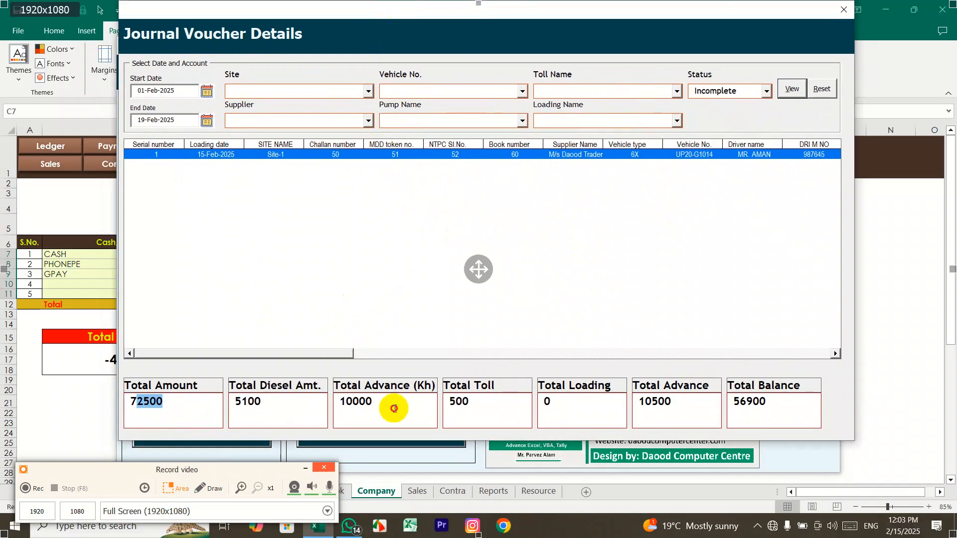
click(507, 409)
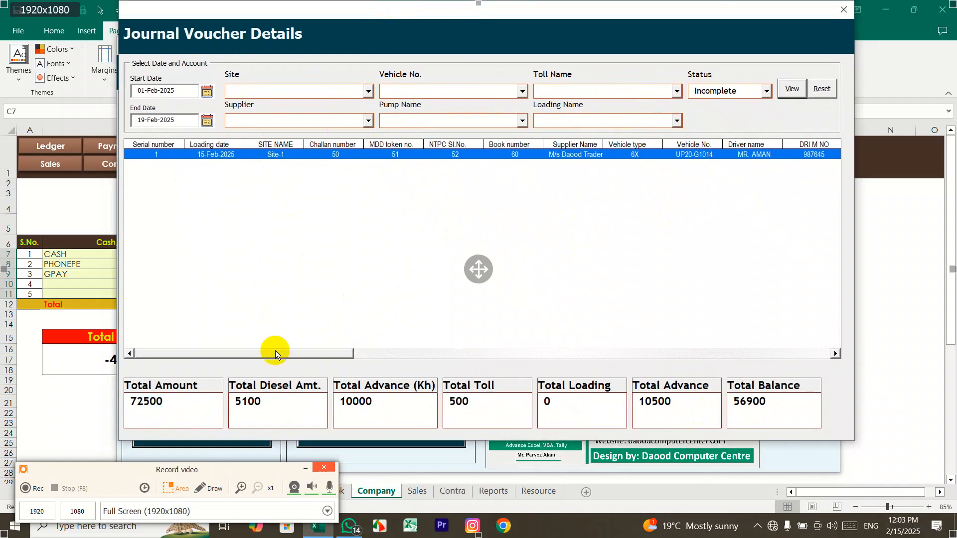
click(765, 91)
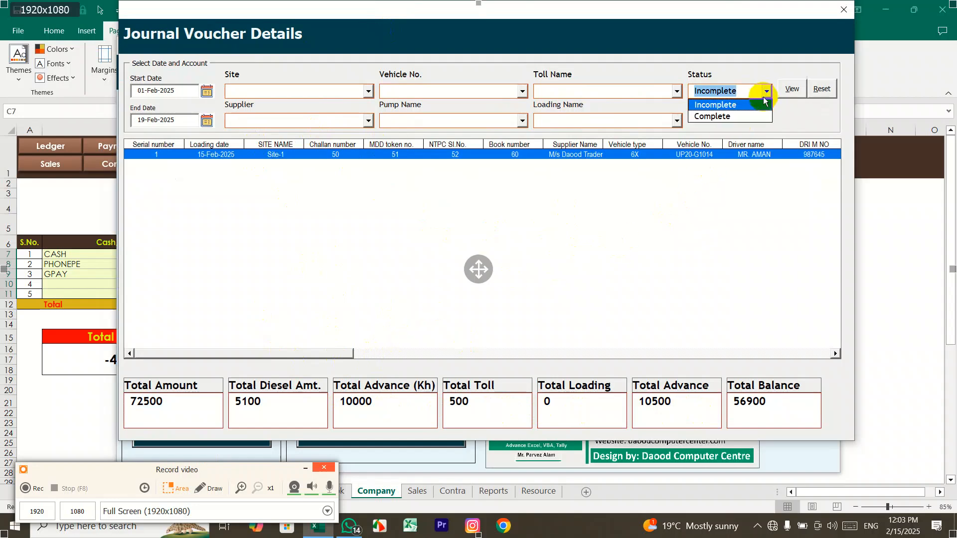
click(762, 113)
click(784, 93)
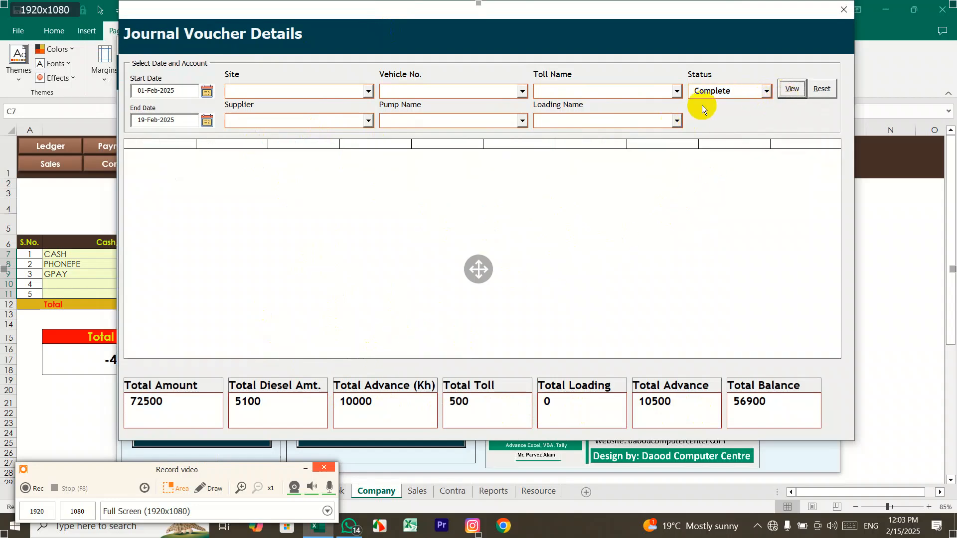
click(842, 10)
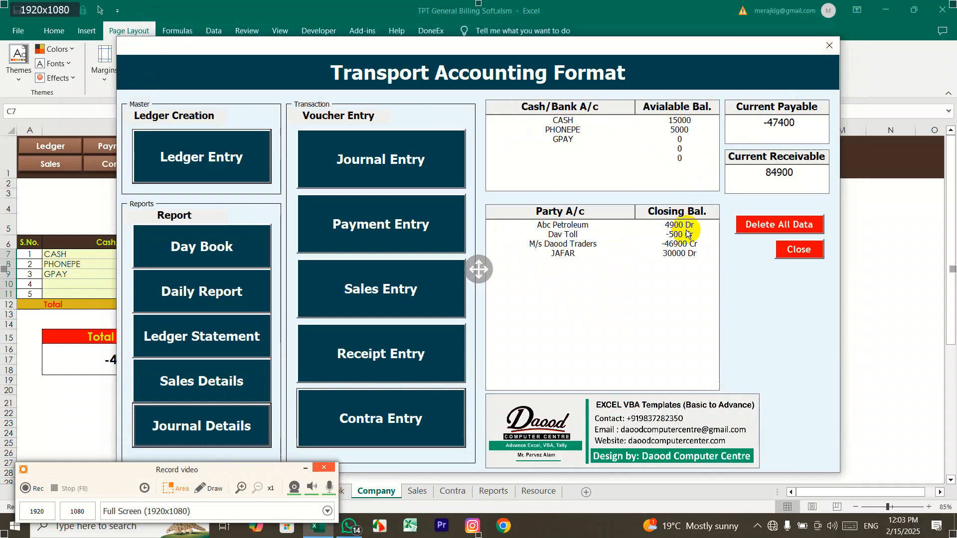
Step: Set journal voucher 1's status to Complete and save it
click(377, 160)
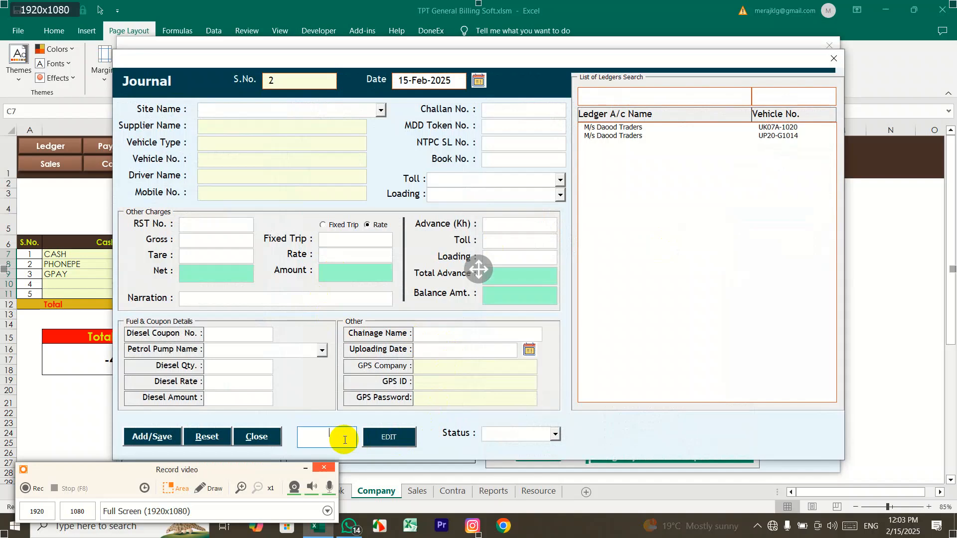
text(1)
click(375, 433)
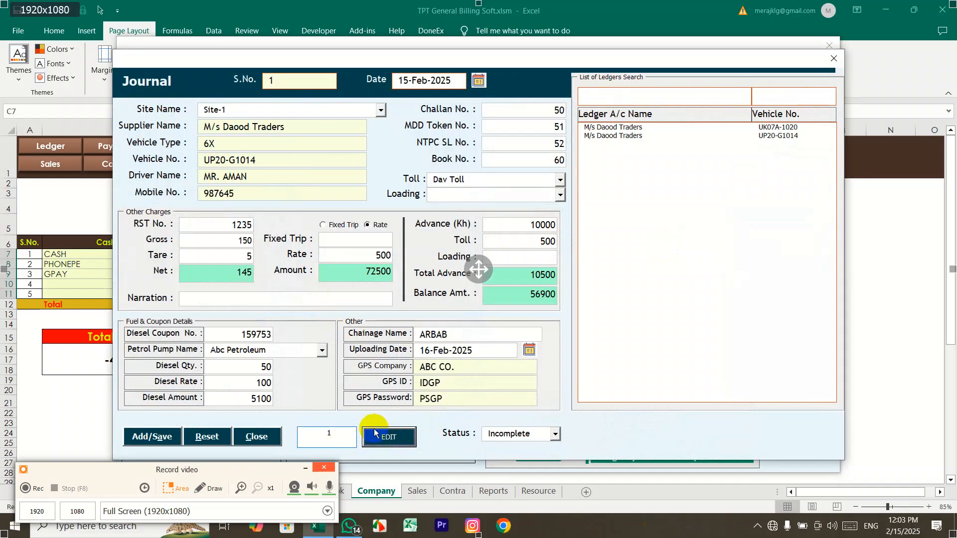
click(554, 434)
click(541, 457)
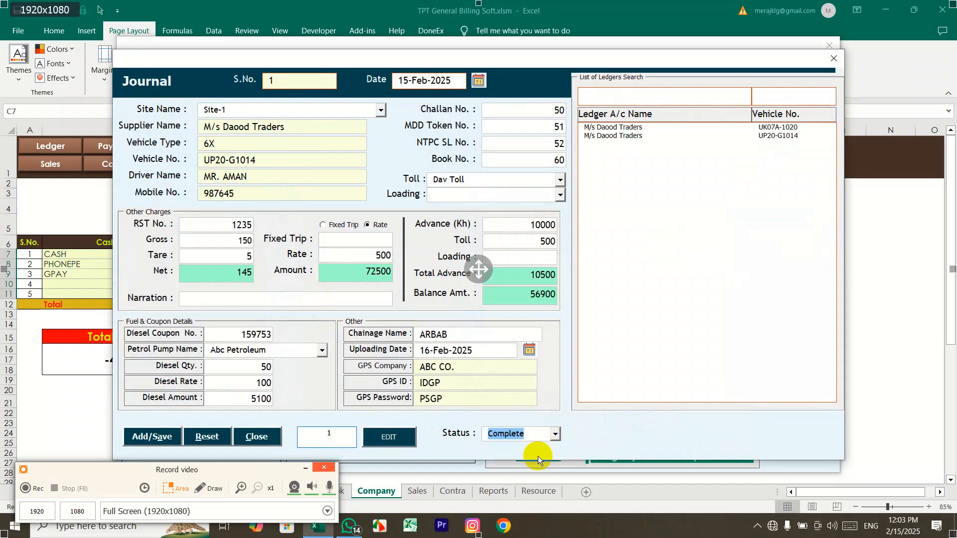
click(149, 435)
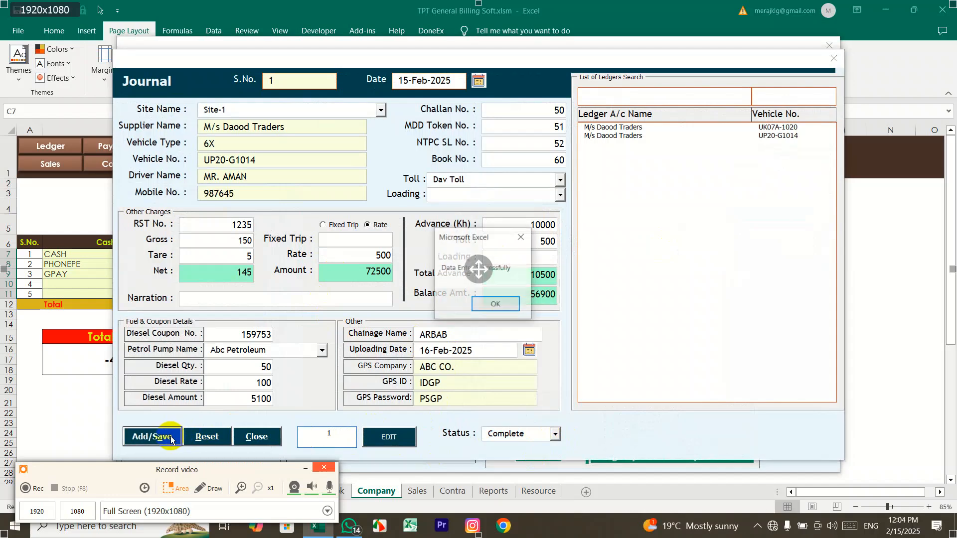
click(495, 303)
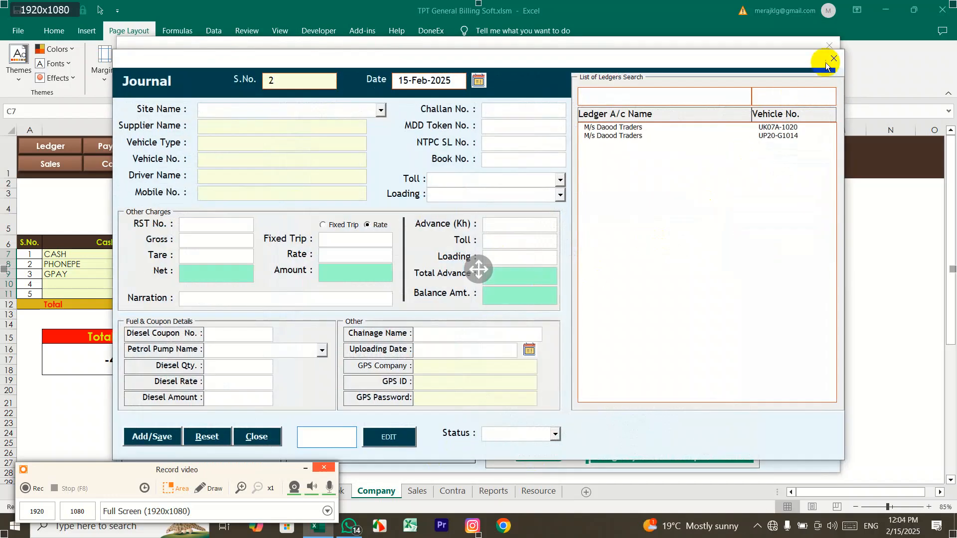
click(827, 62)
click(216, 422)
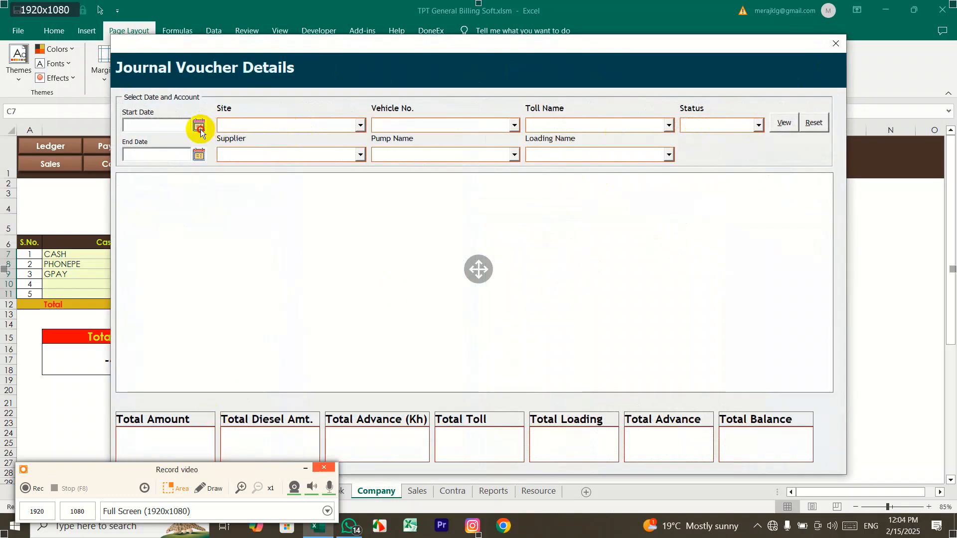
click(200, 128)
click(401, 348)
click(200, 155)
click(544, 324)
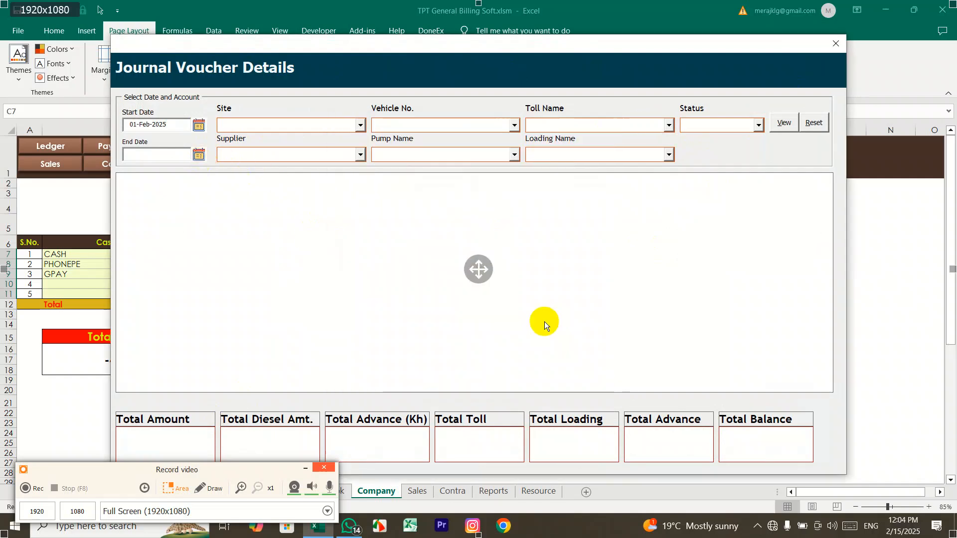
click(780, 127)
click(759, 125)
click(760, 125)
drag(314, 387, 829, 388)
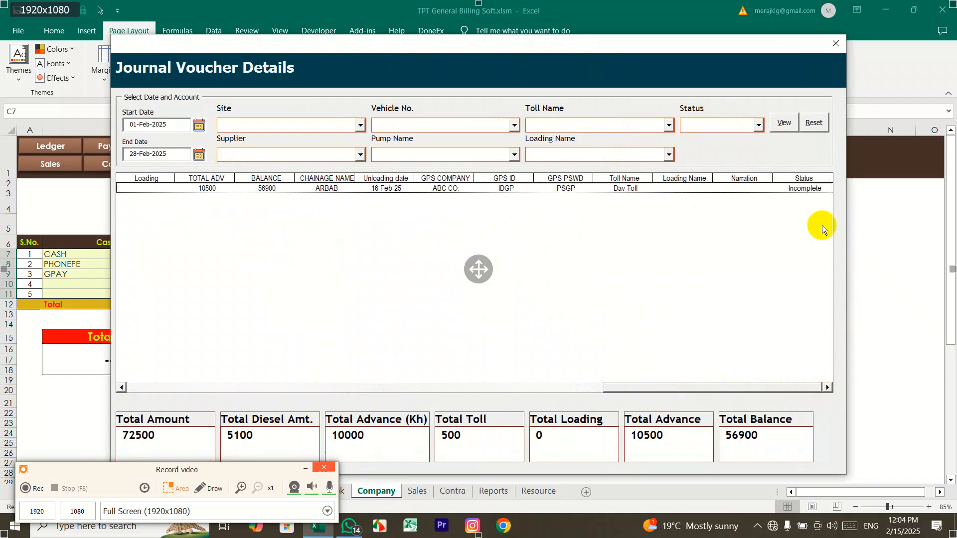
click(766, 388)
drag(765, 388, 234, 387)
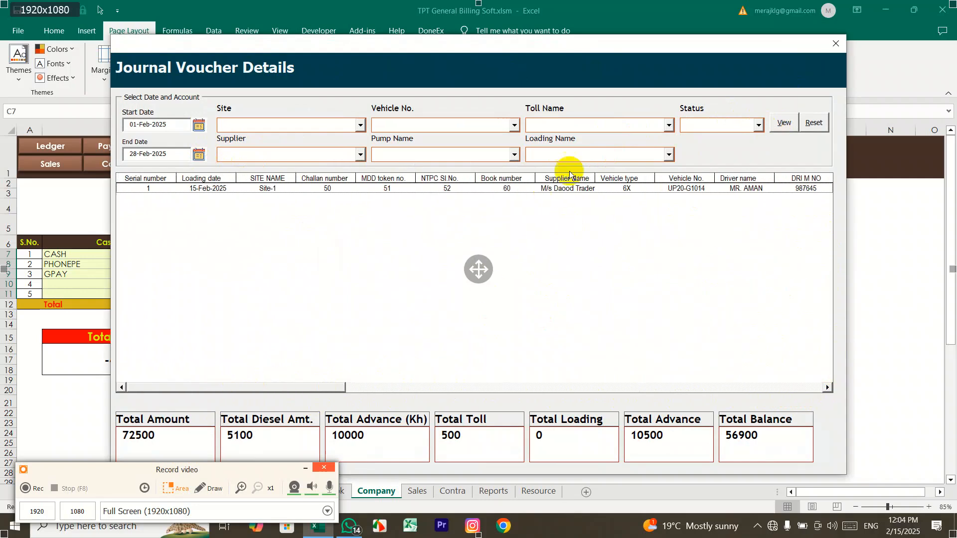
click(837, 45)
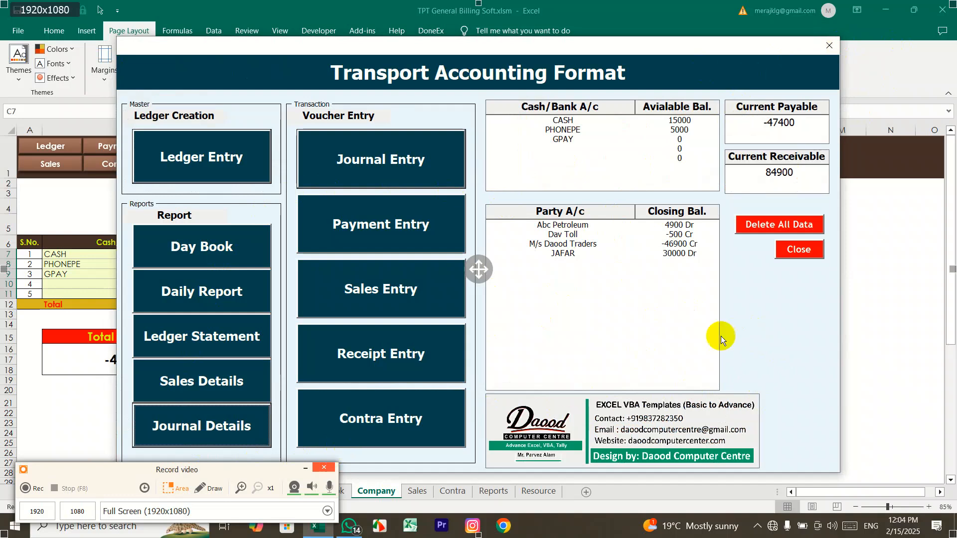
Step: Close the Transport Accounting Format form to reveal the Company sheet totals
click(797, 251)
click(798, 249)
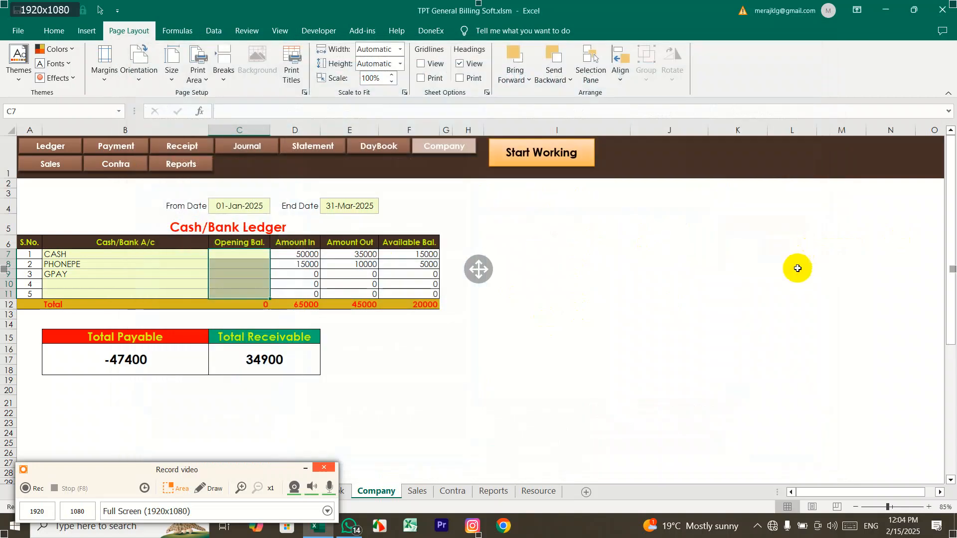